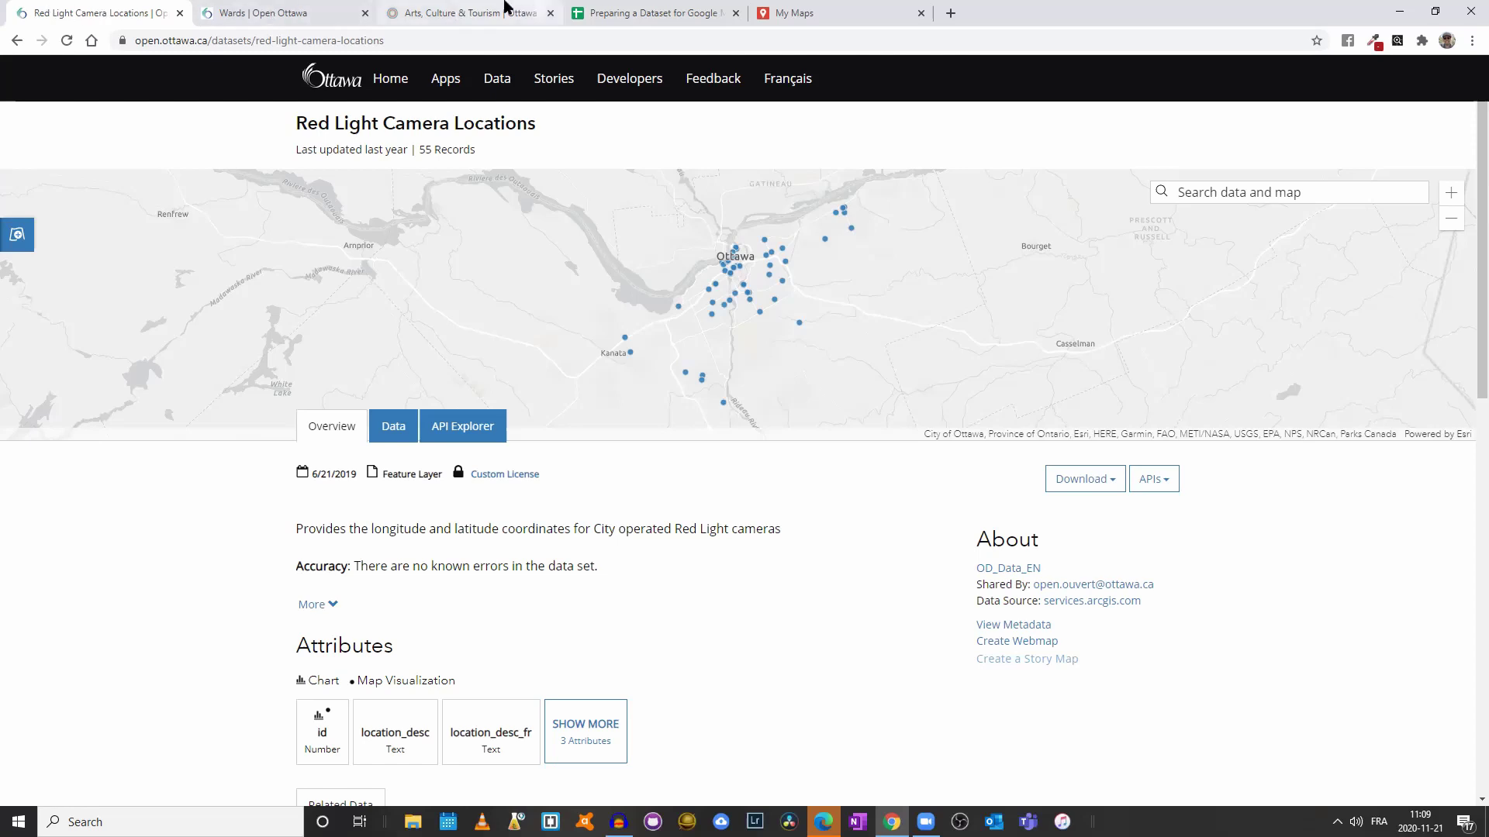
# Step: Download the Red Light Camera Locations dataset from Open Ottawa as a KML file, then go to My Maps
pyautogui.click(1086, 481)
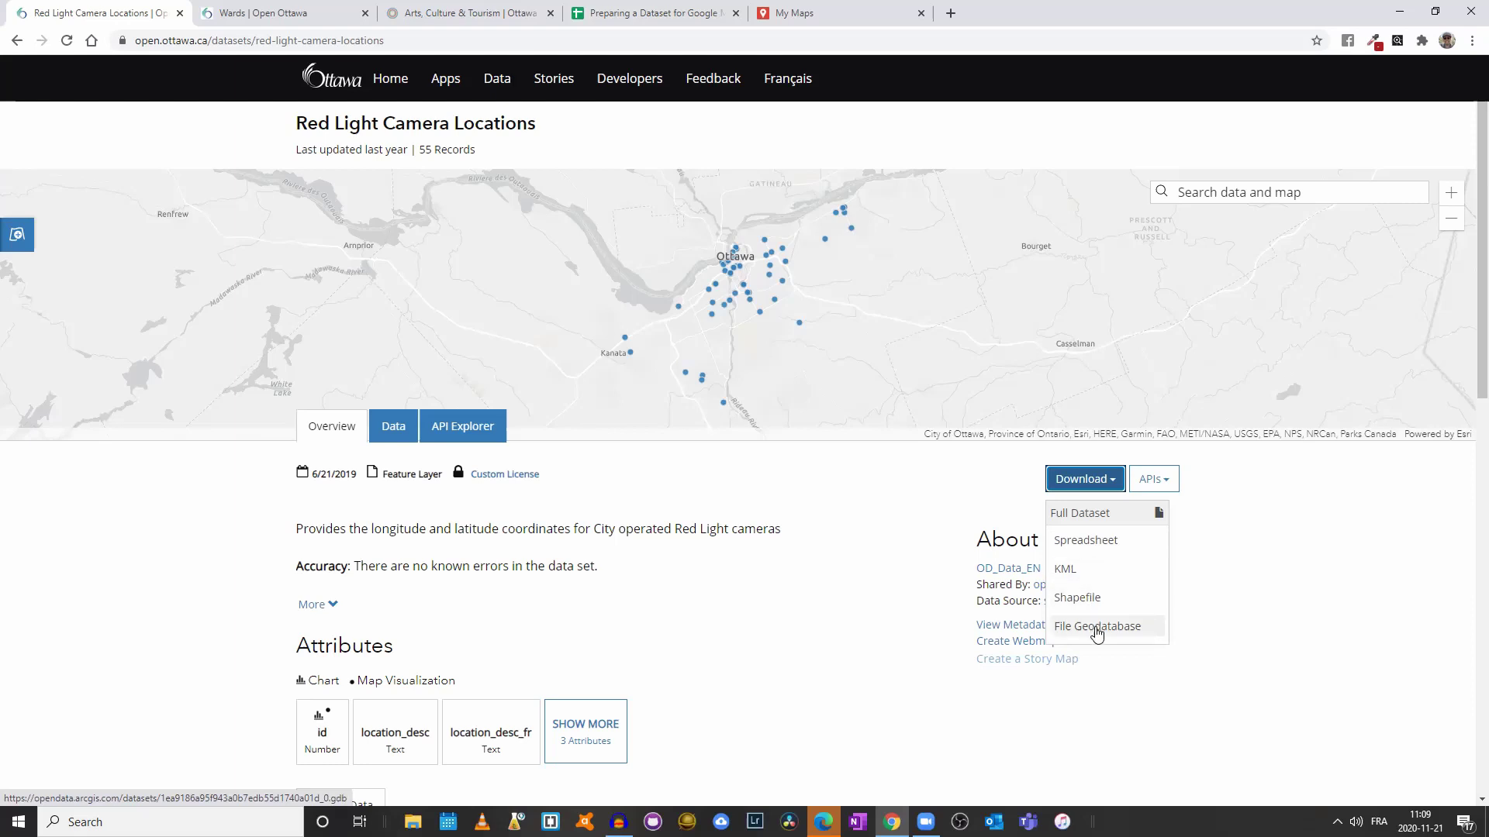
pyautogui.click(1092, 575)
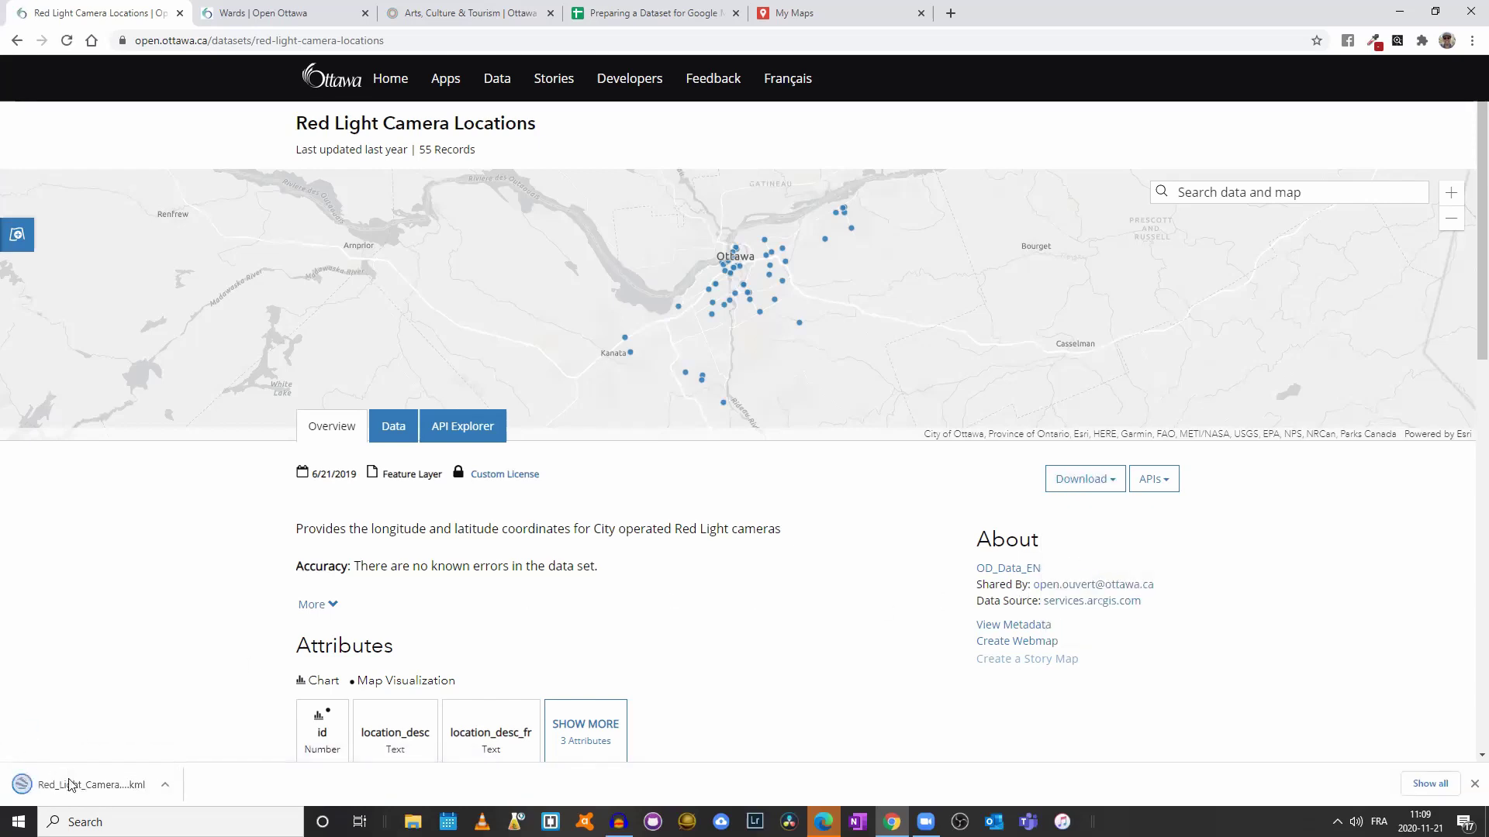
pyautogui.click(844, 18)
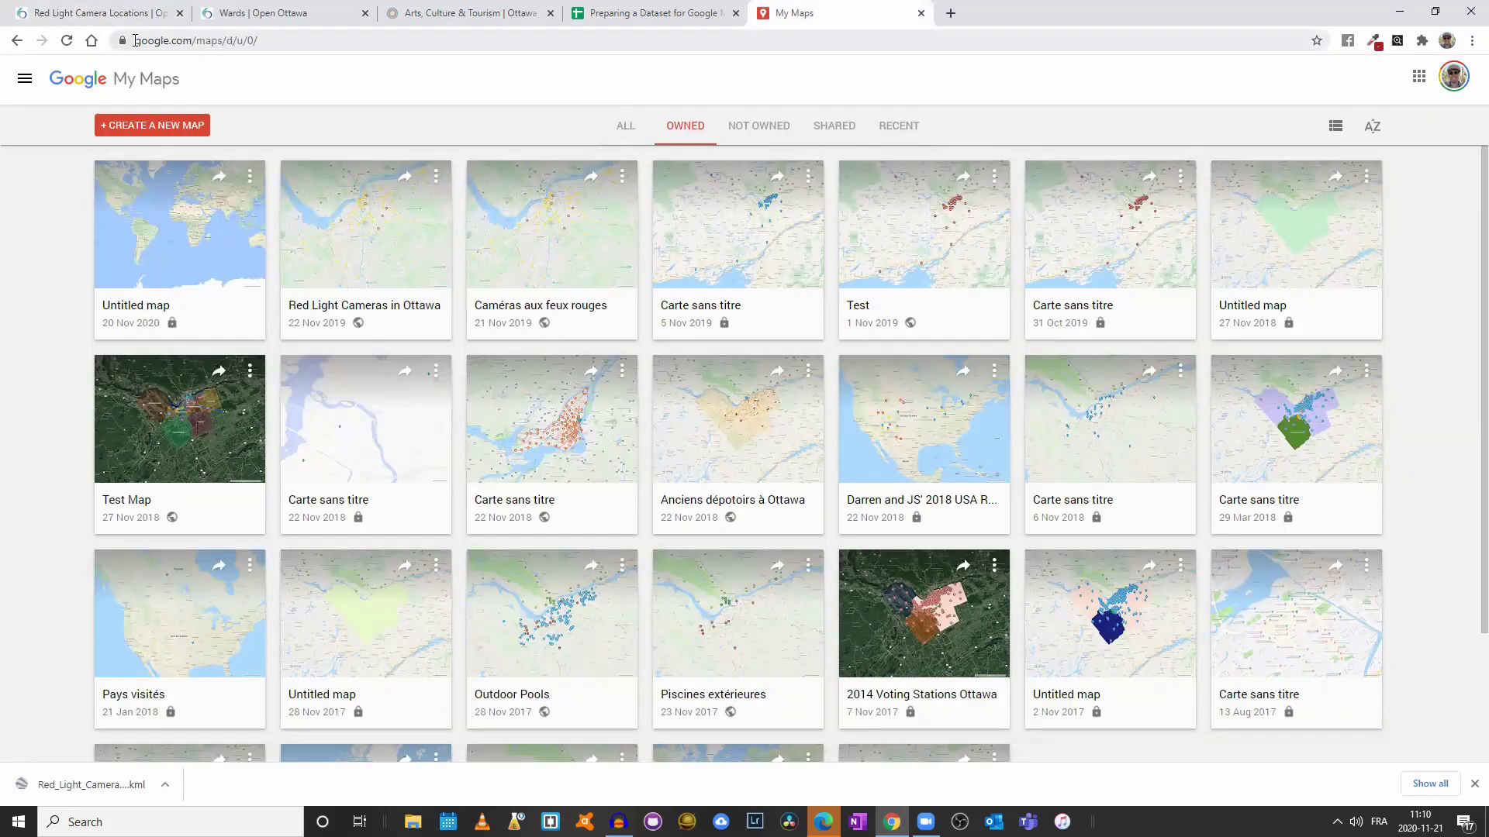
# Step: Look through the Google apps list, then create a new blank Untitled map
pyautogui.moveTo(135, 41); pyautogui.dragTo(273, 42)
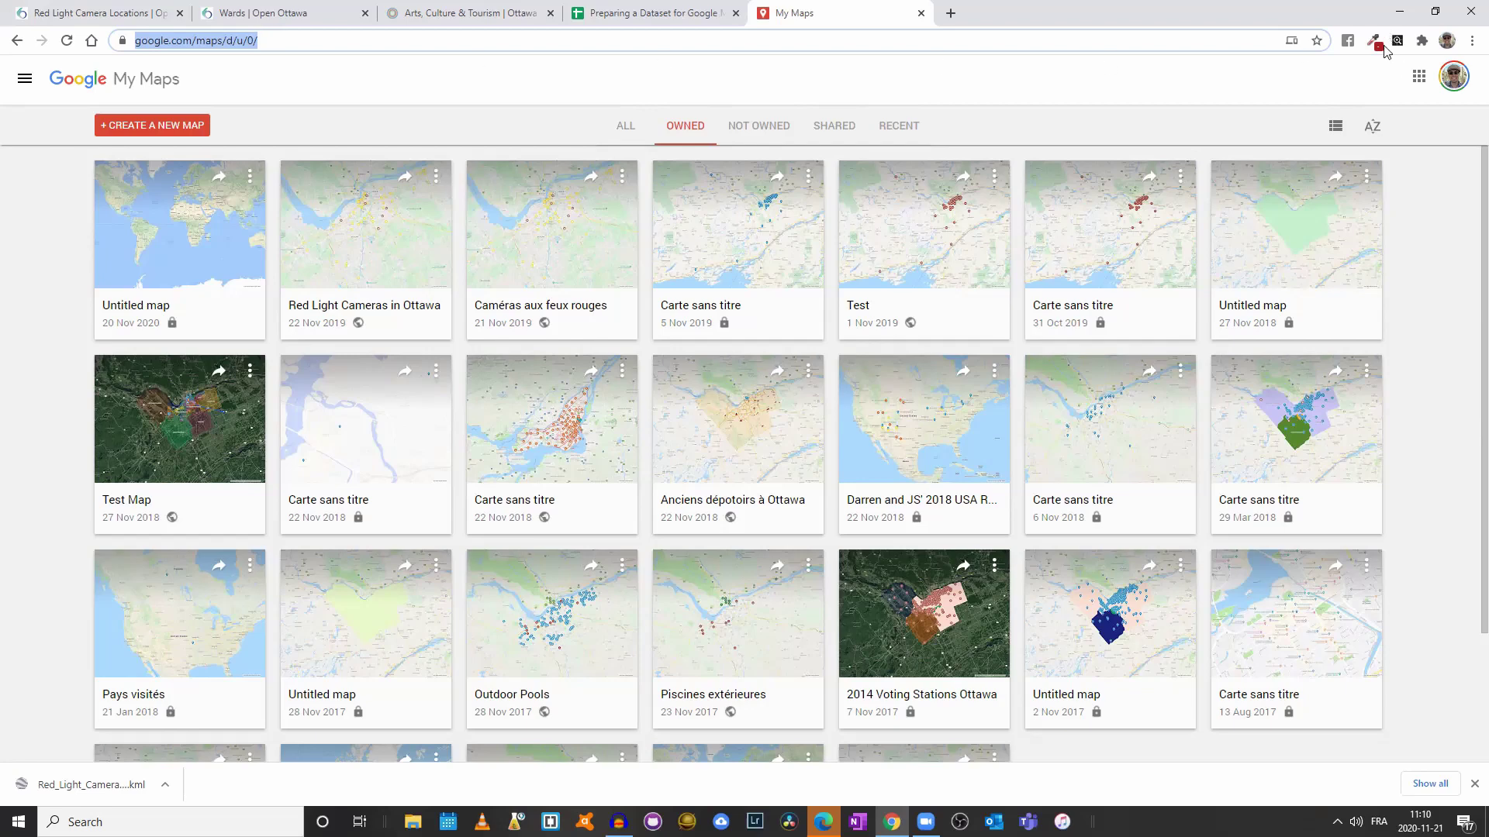
pyautogui.click(1417, 78)
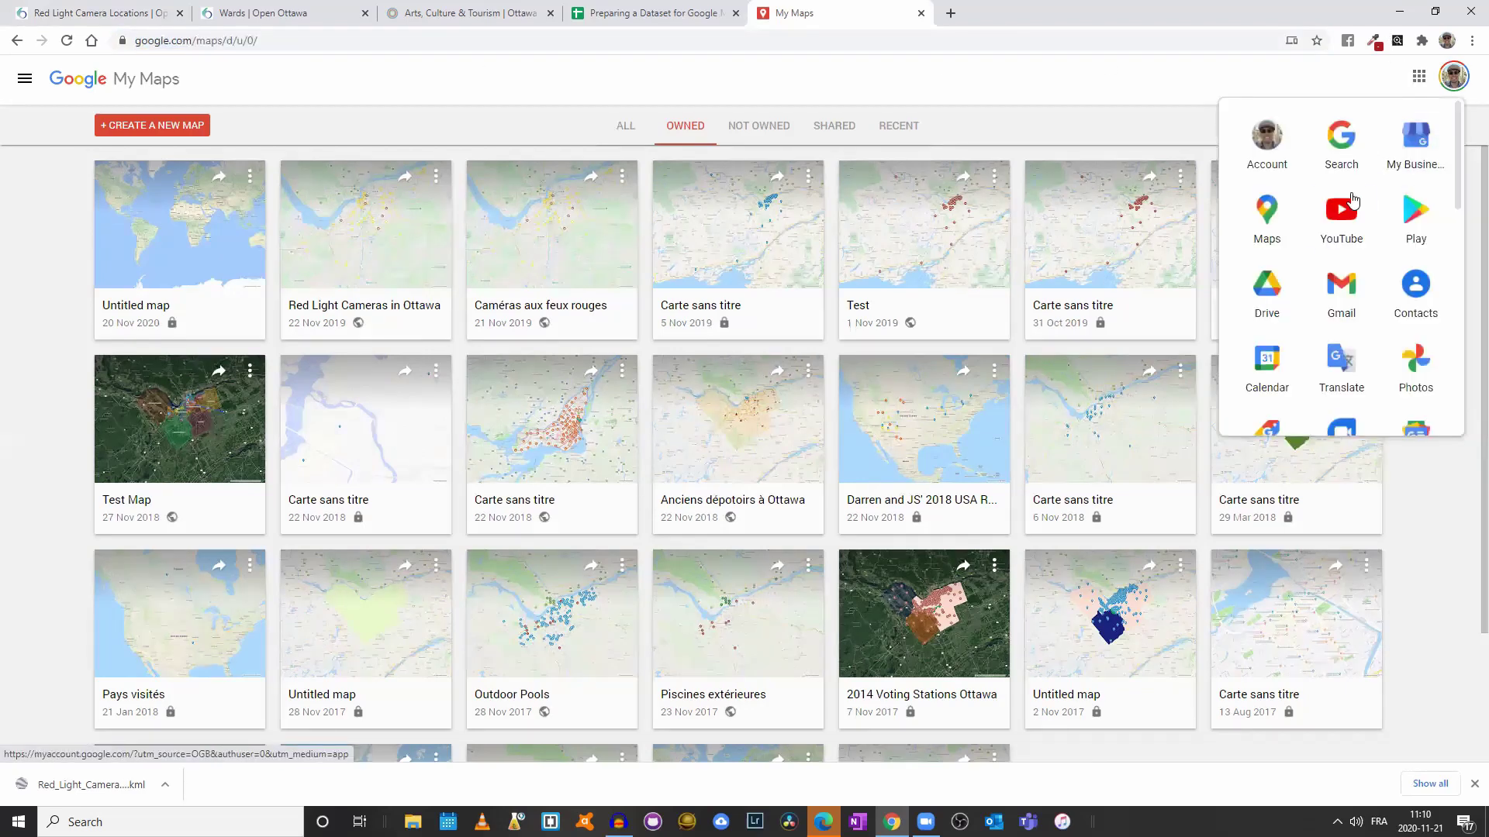
pyautogui.scroll(-4, 1351, 205)
pyautogui.scroll(-5, 1350, 205)
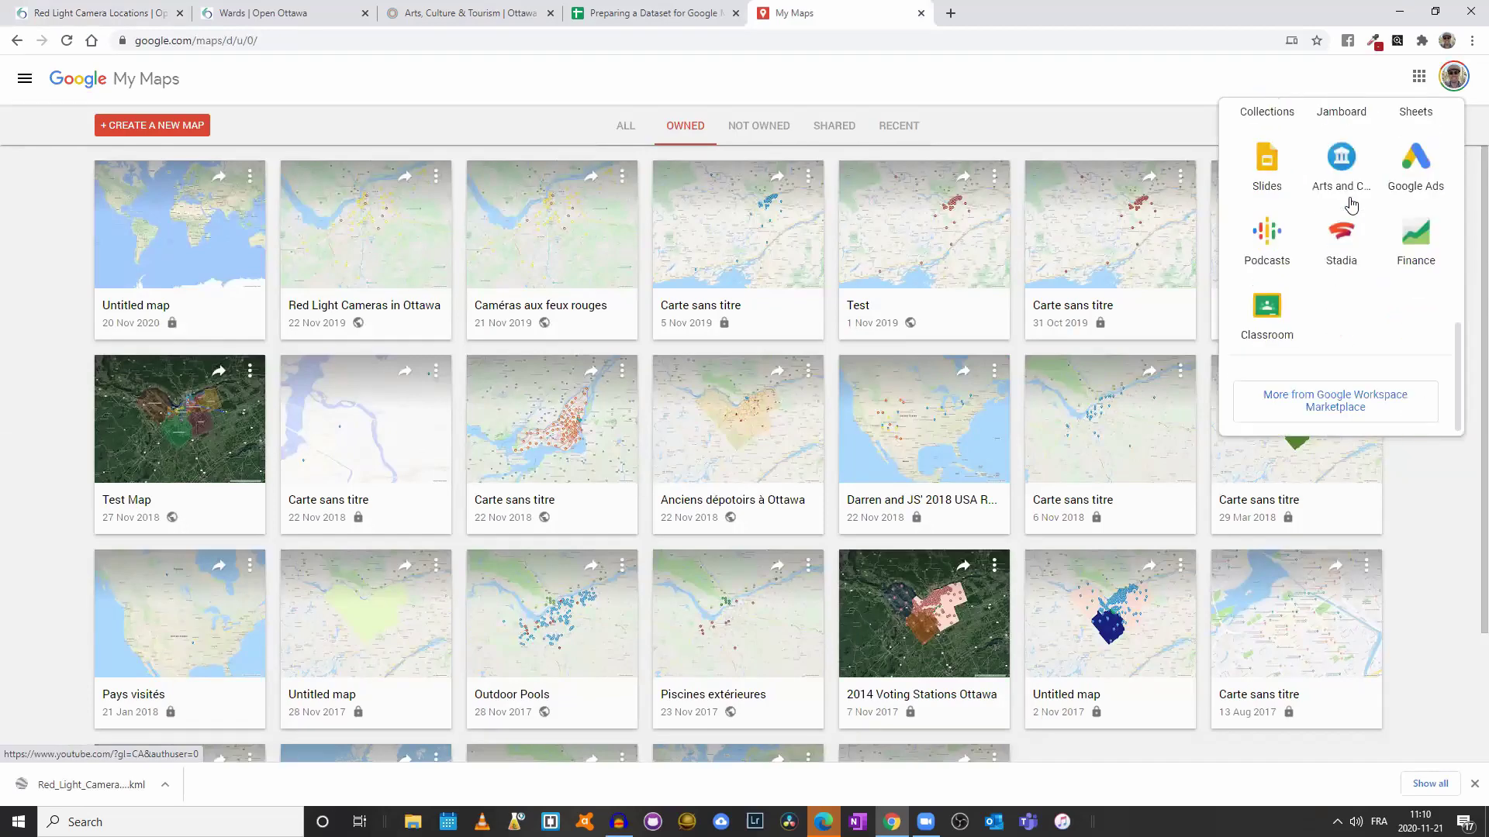
pyautogui.scroll(9, 1345, 206)
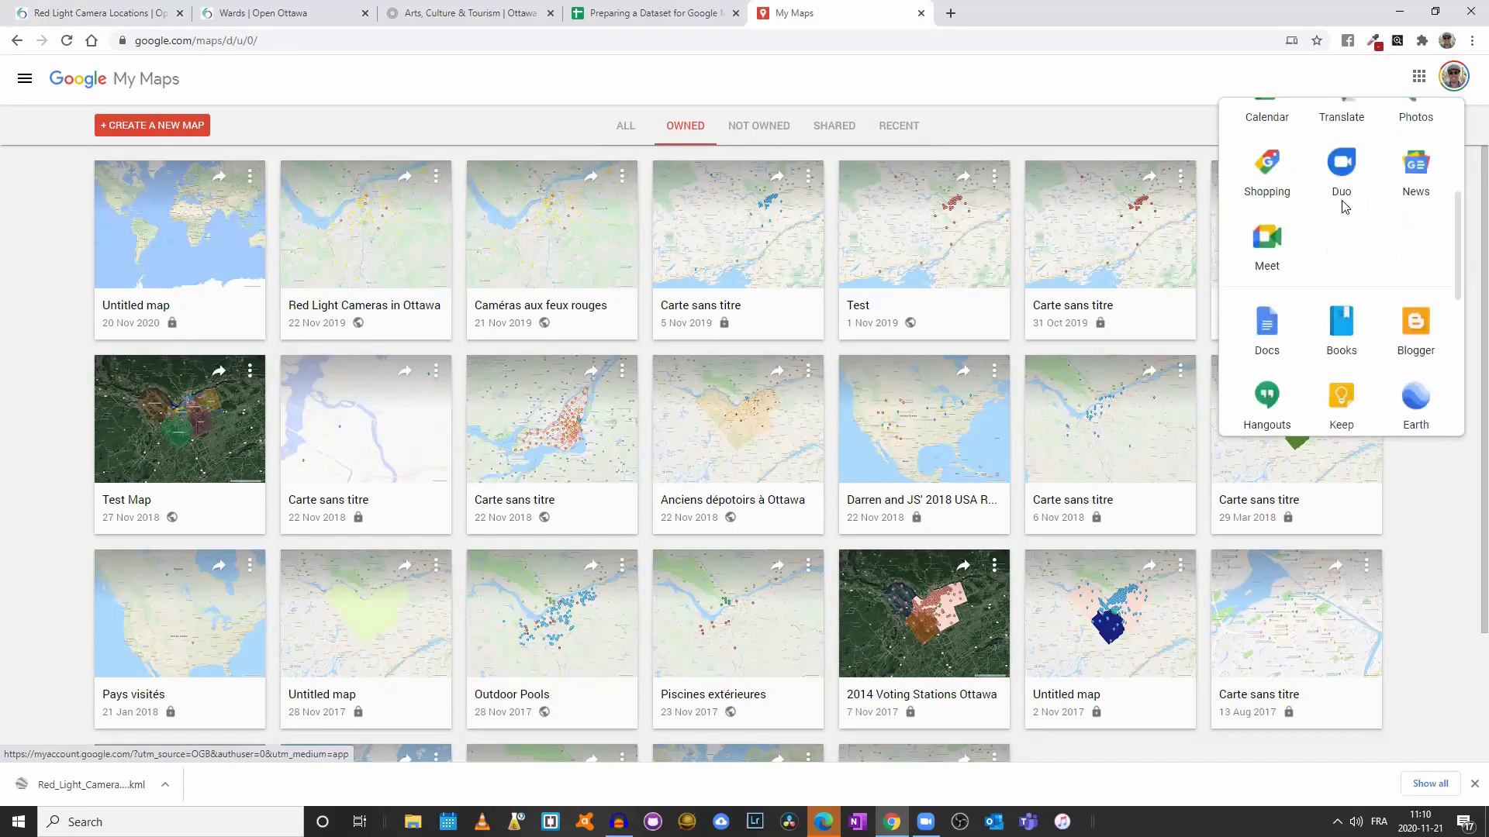
pyautogui.click(1011, 132)
pyautogui.click(155, 130)
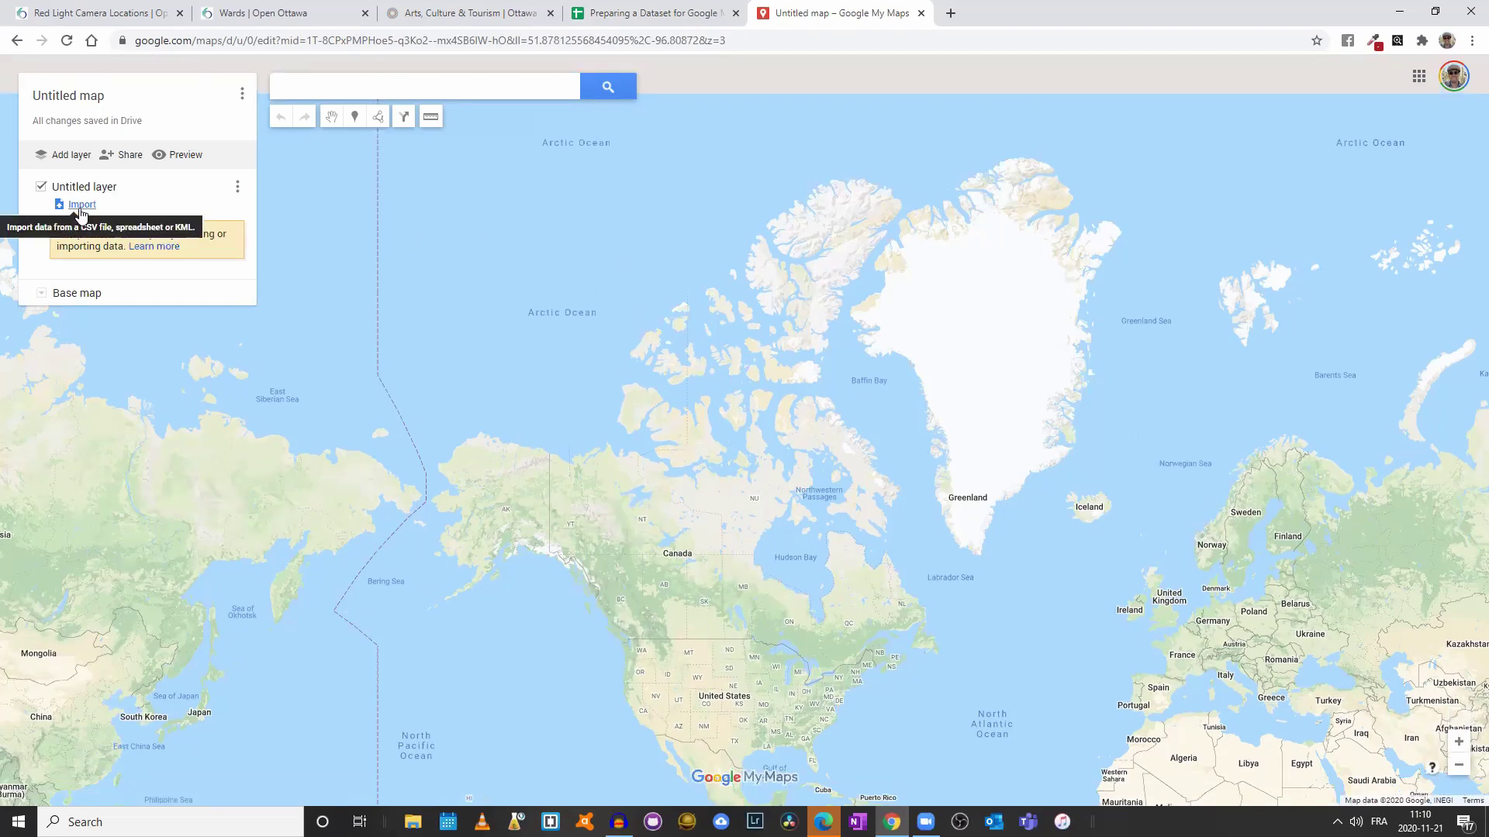
# Step: Import Red_Light_Camera_Locations.kml from the computer into the Untitled layer
pyautogui.click(81, 206)
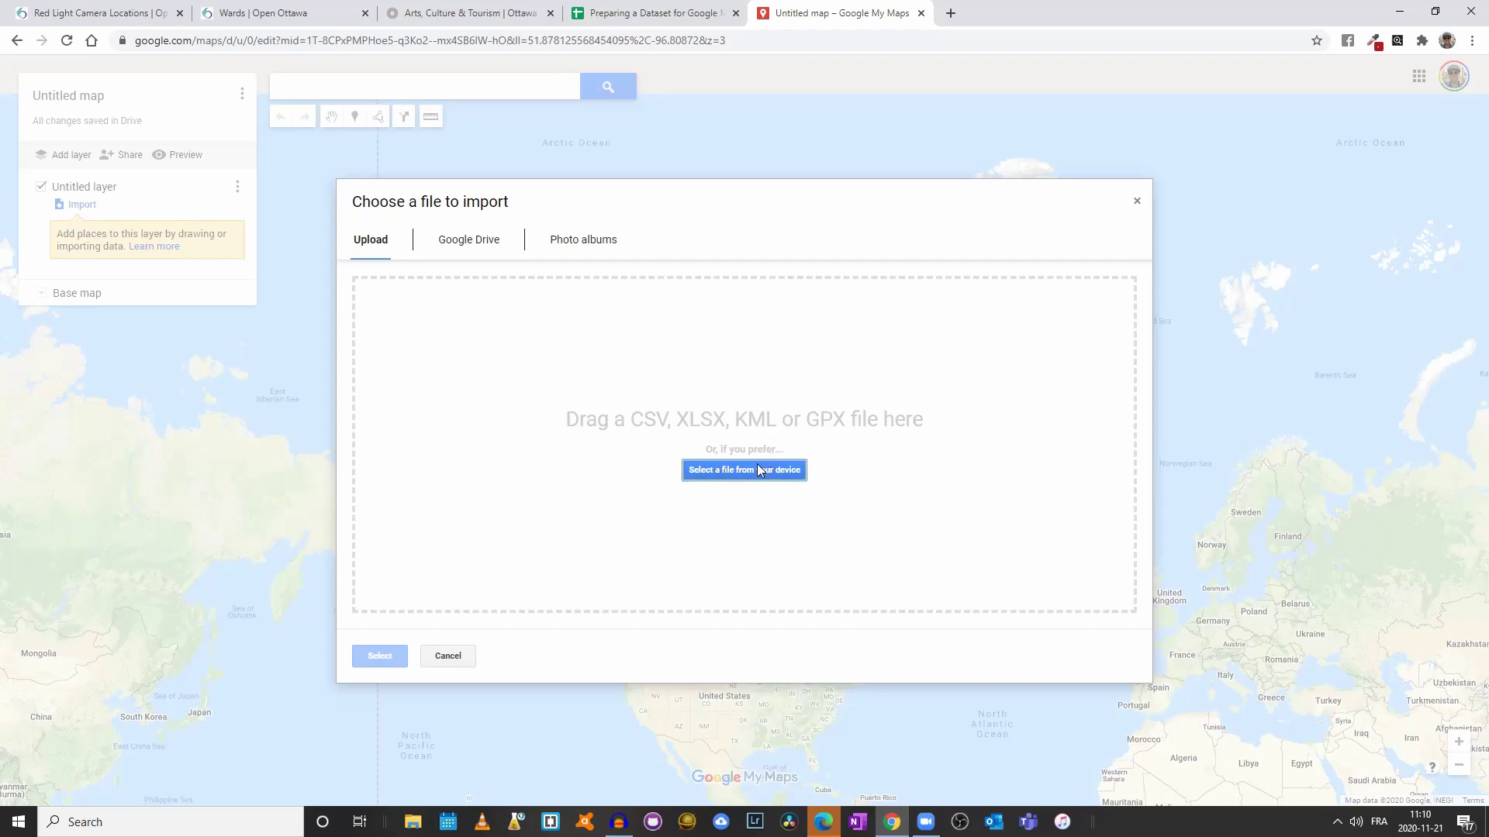
pyautogui.click(730, 472)
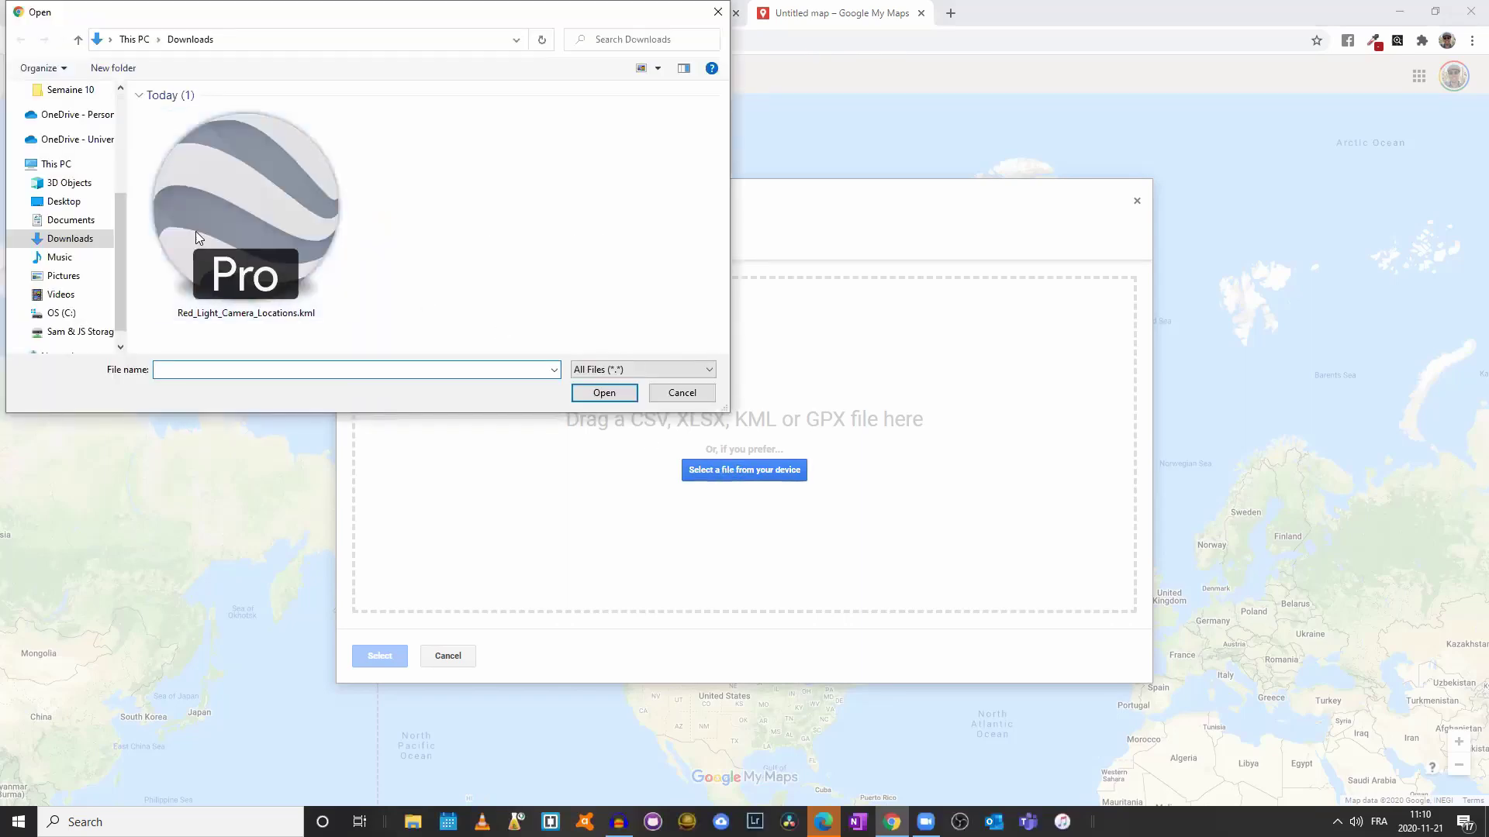
pyautogui.click(254, 204)
pyautogui.click(599, 394)
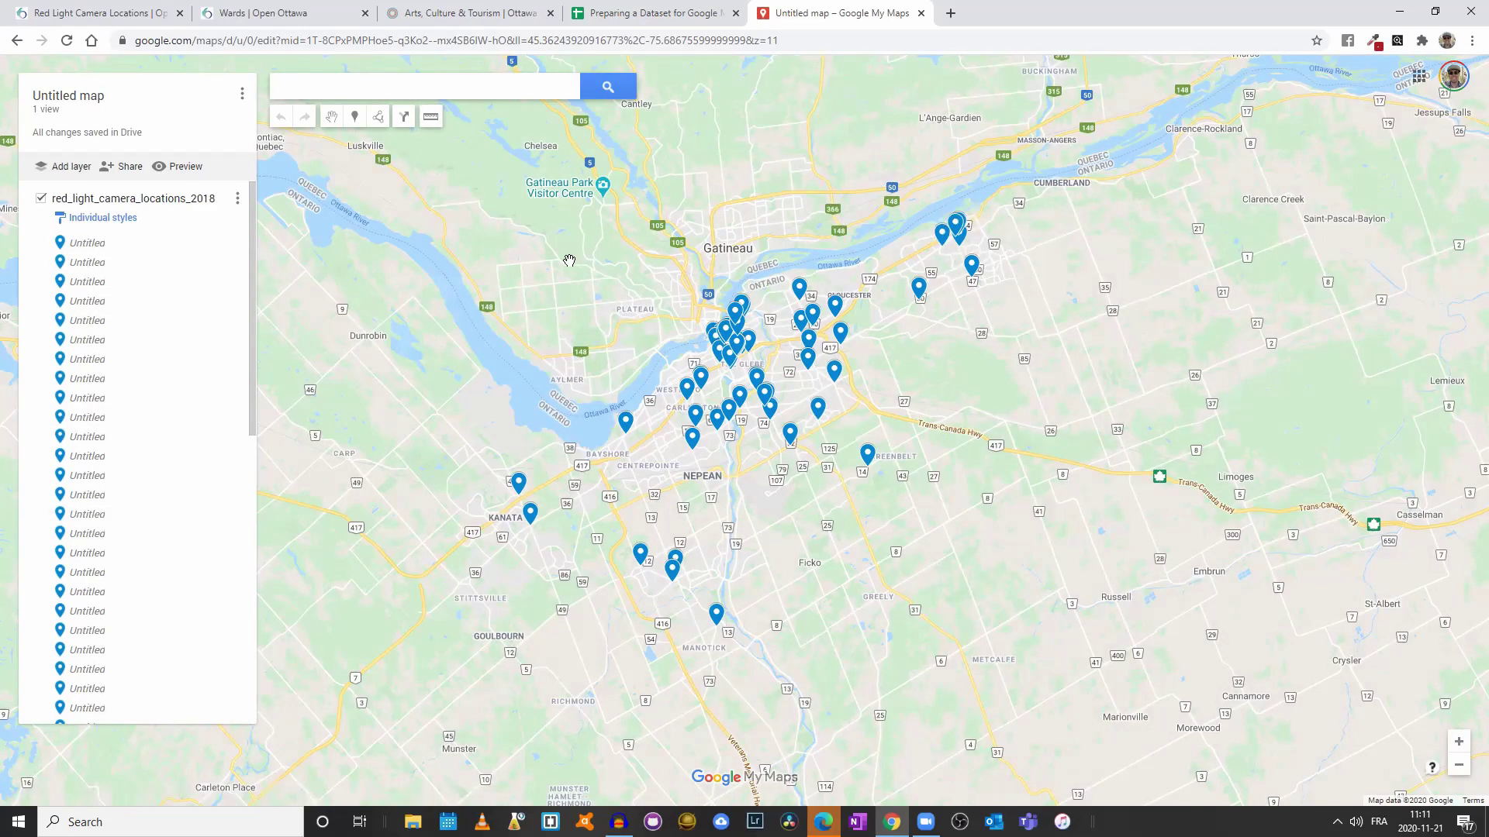
# Step: Hide description, FID, id, location_desc_fr, longitude and latitude, keeping only location_desc
pyautogui.click(519, 489)
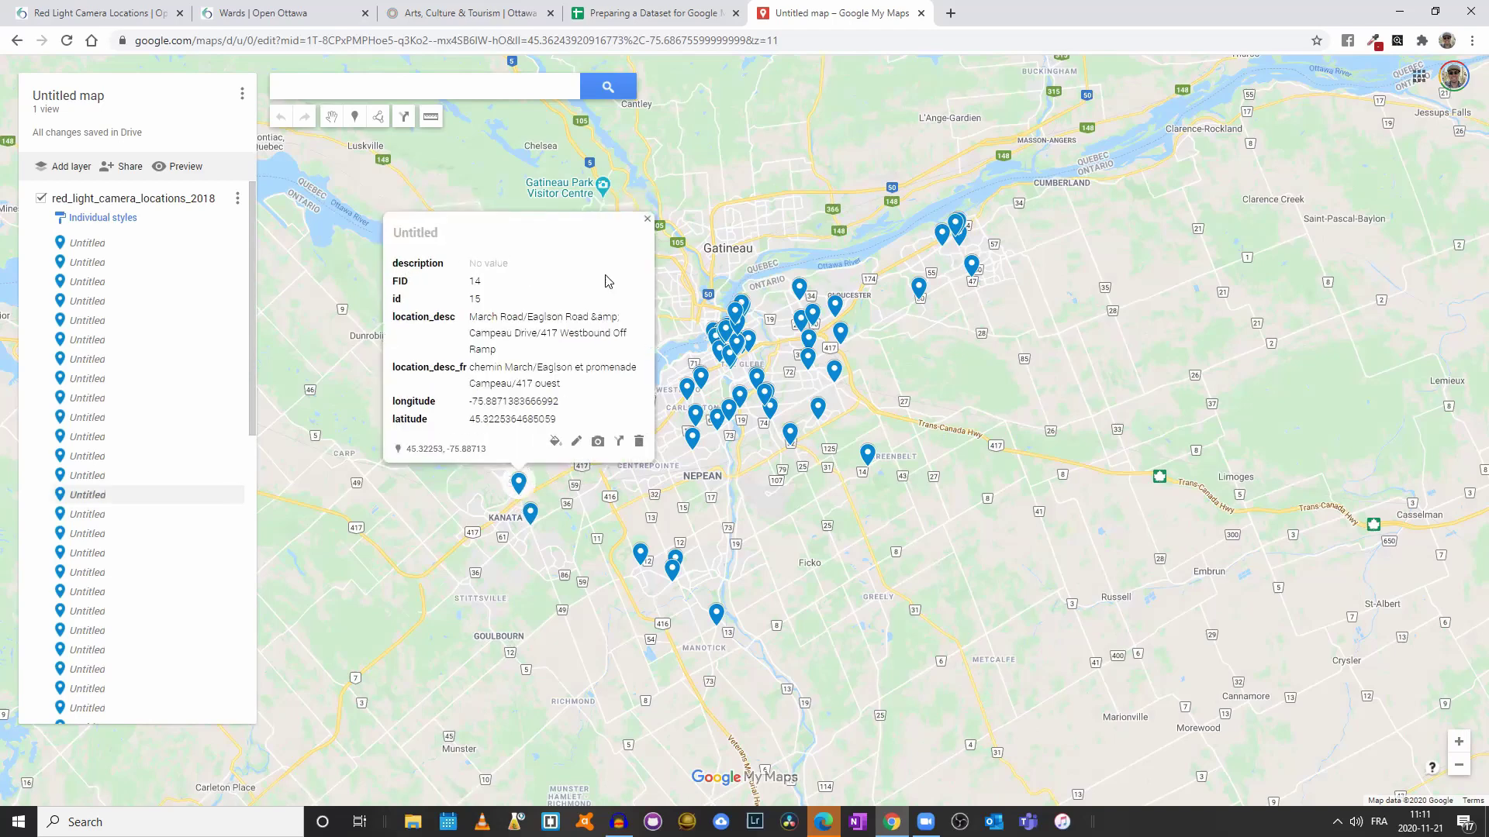
pyautogui.click(573, 442)
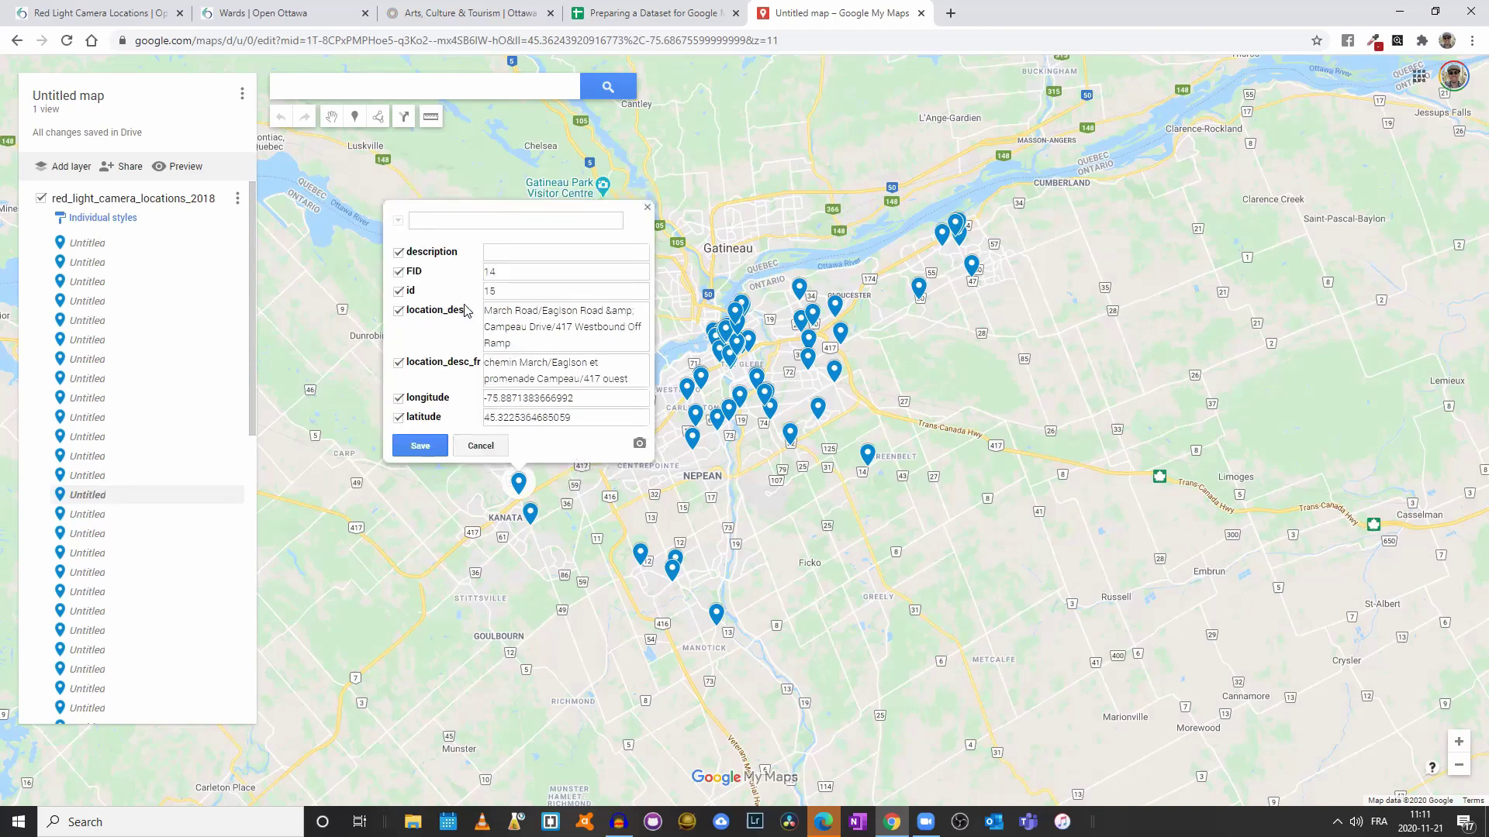
pyautogui.click(399, 252)
pyautogui.click(399, 271)
pyautogui.click(398, 291)
pyautogui.click(398, 363)
pyautogui.click(399, 398)
pyautogui.click(398, 417)
pyautogui.moveTo(606, 310); pyautogui.dragTo(637, 312)
pyautogui.click(419, 447)
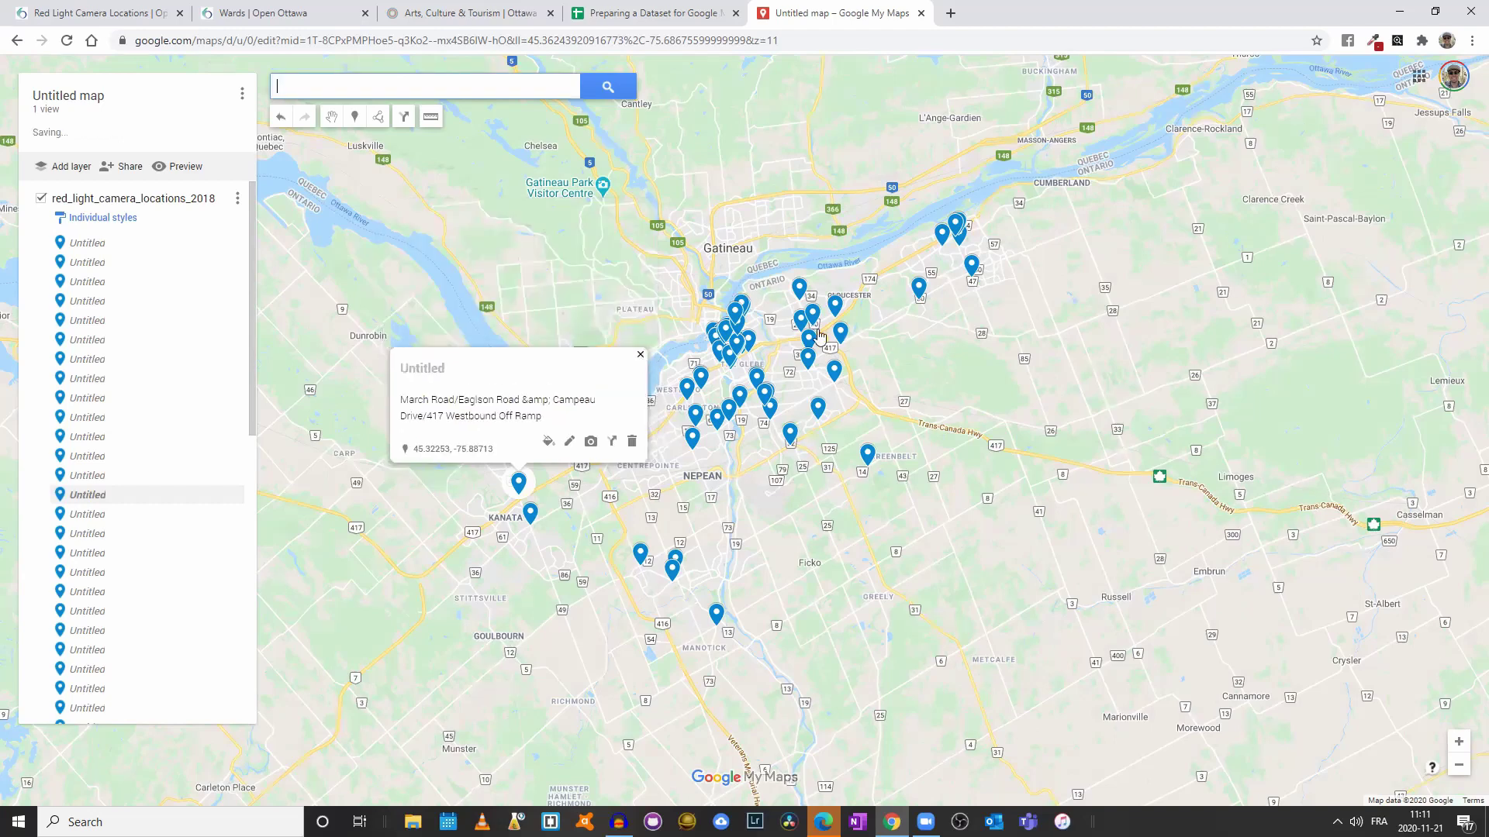
# Step: Check the Blair Road, Bank Street & Hunt Club Road and Greenbank Road camera details
pyautogui.click(834, 371)
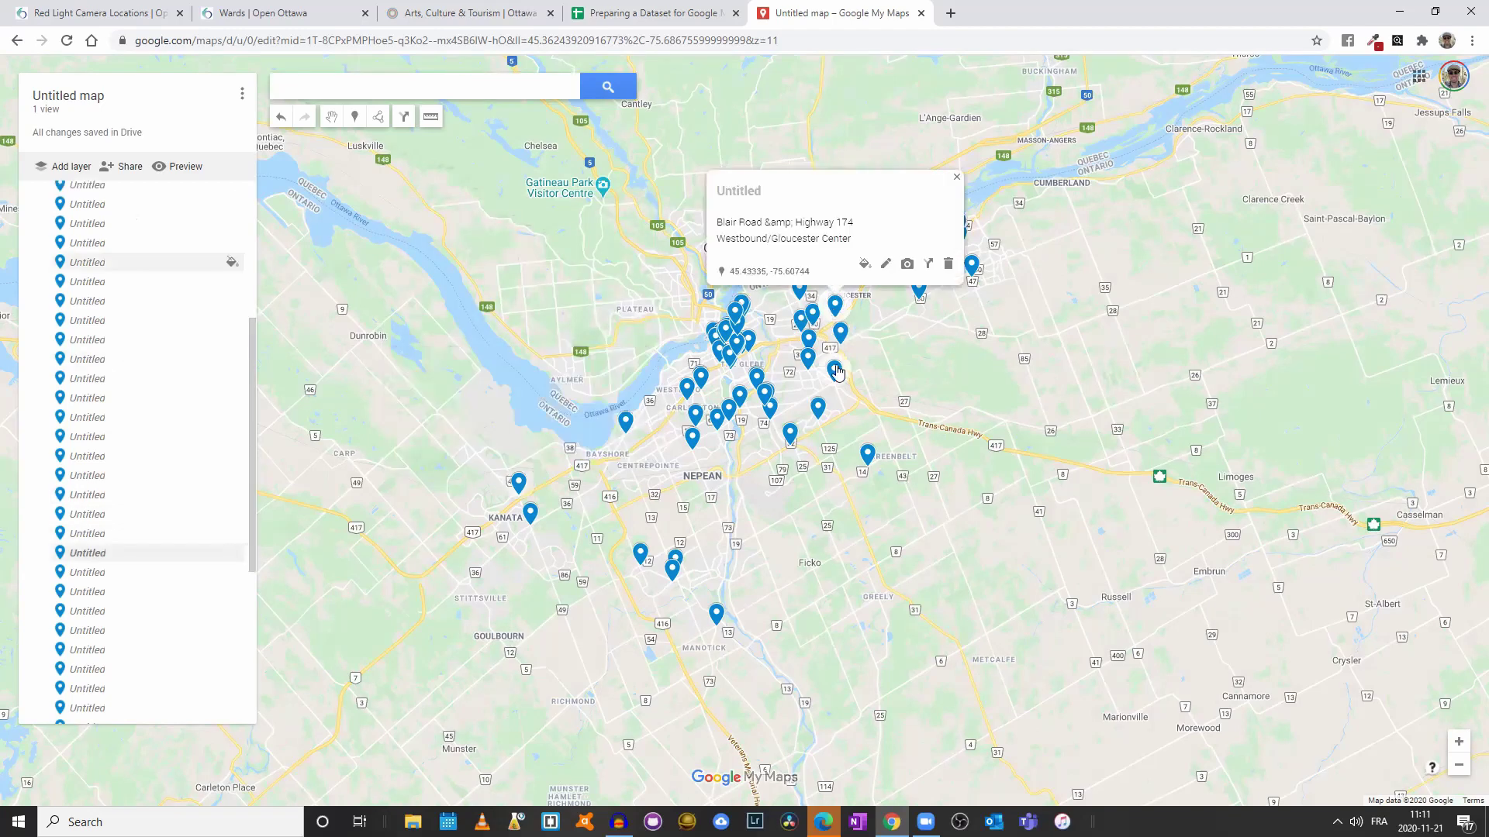
pyautogui.click(818, 409)
pyautogui.click(790, 432)
pyautogui.click(789, 436)
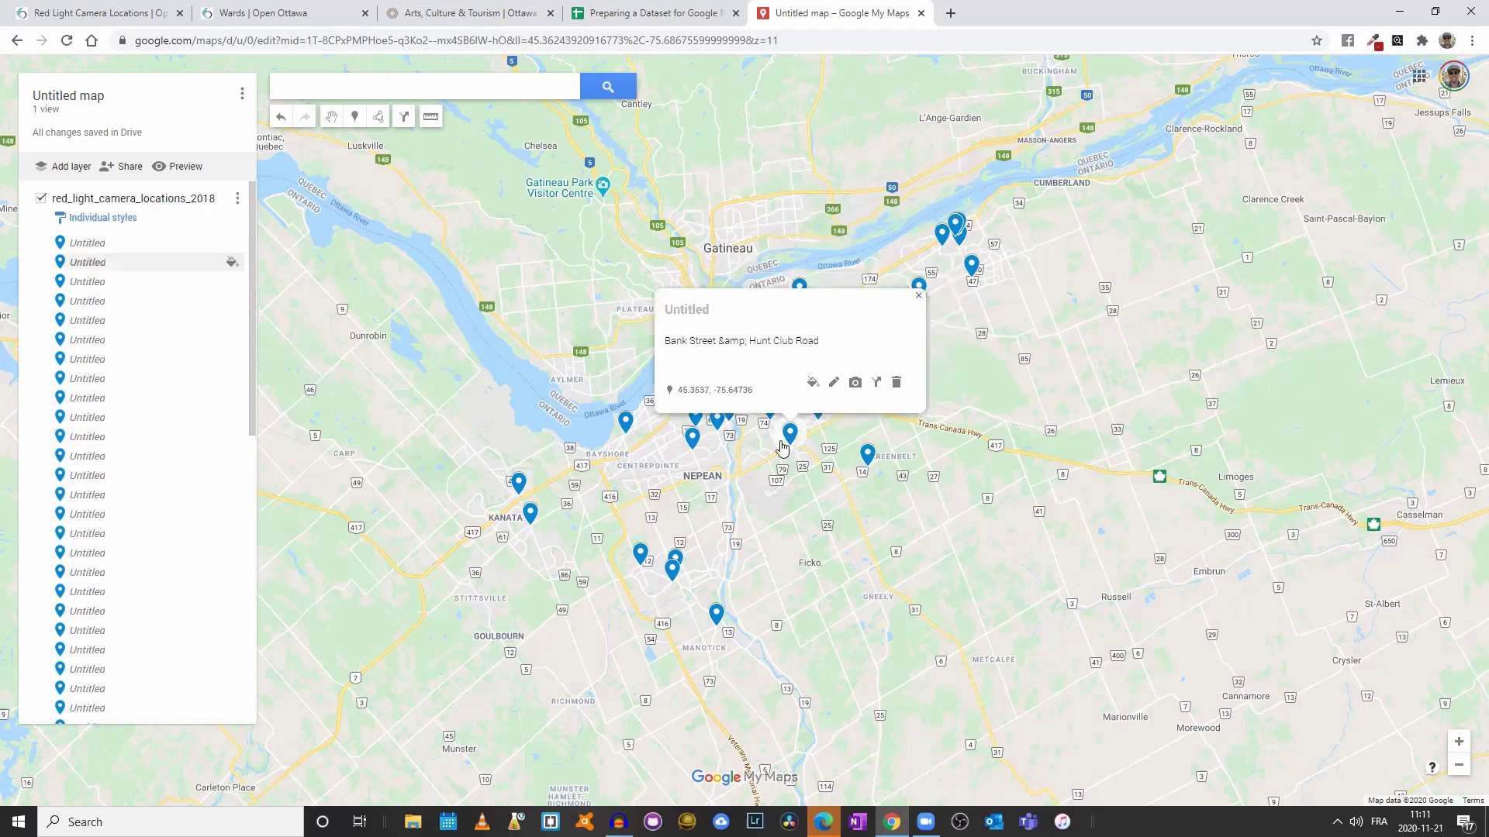
pyautogui.click(673, 572)
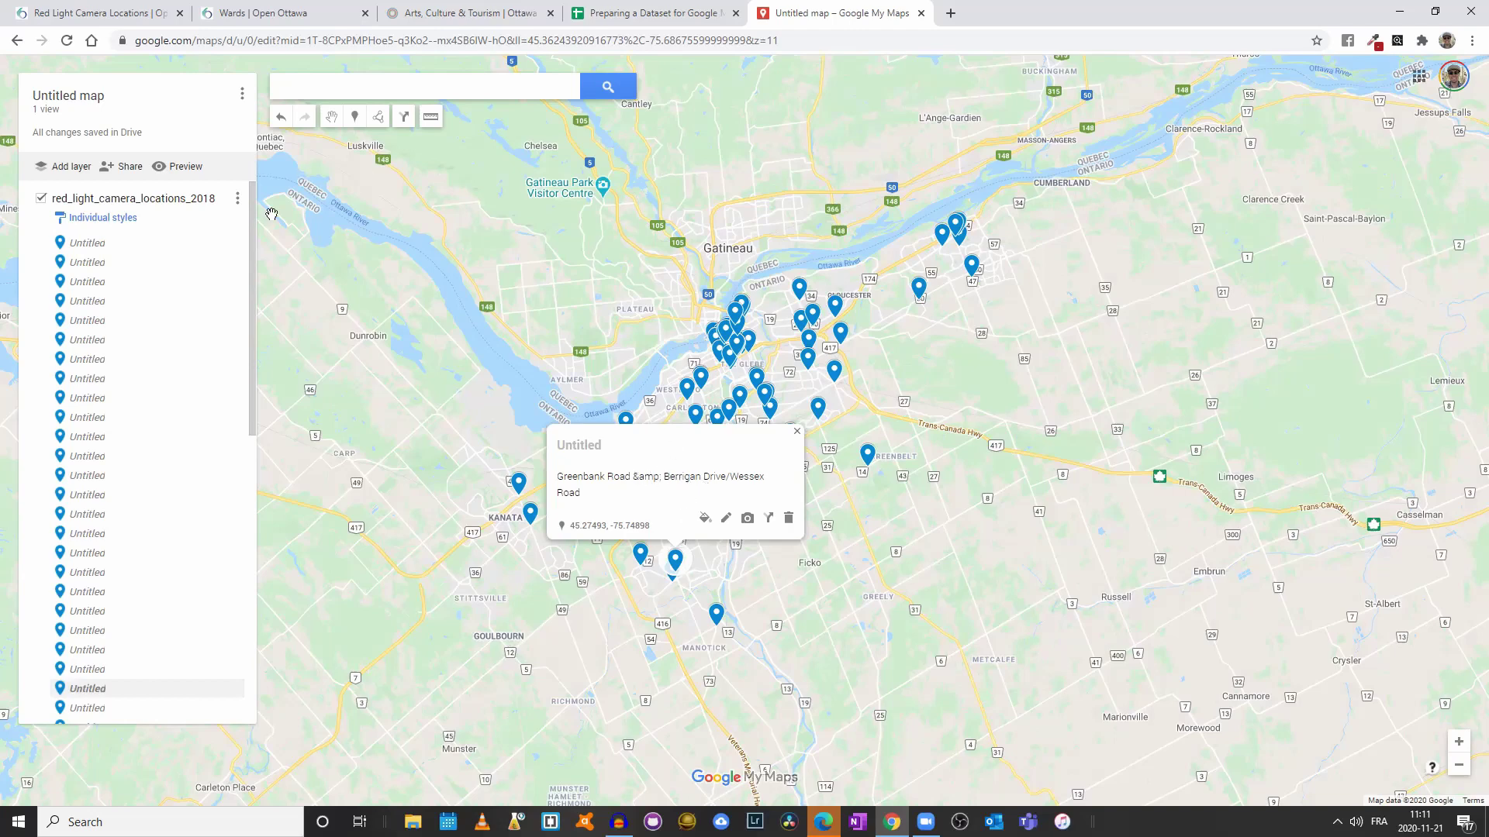
pyautogui.click(236, 202)
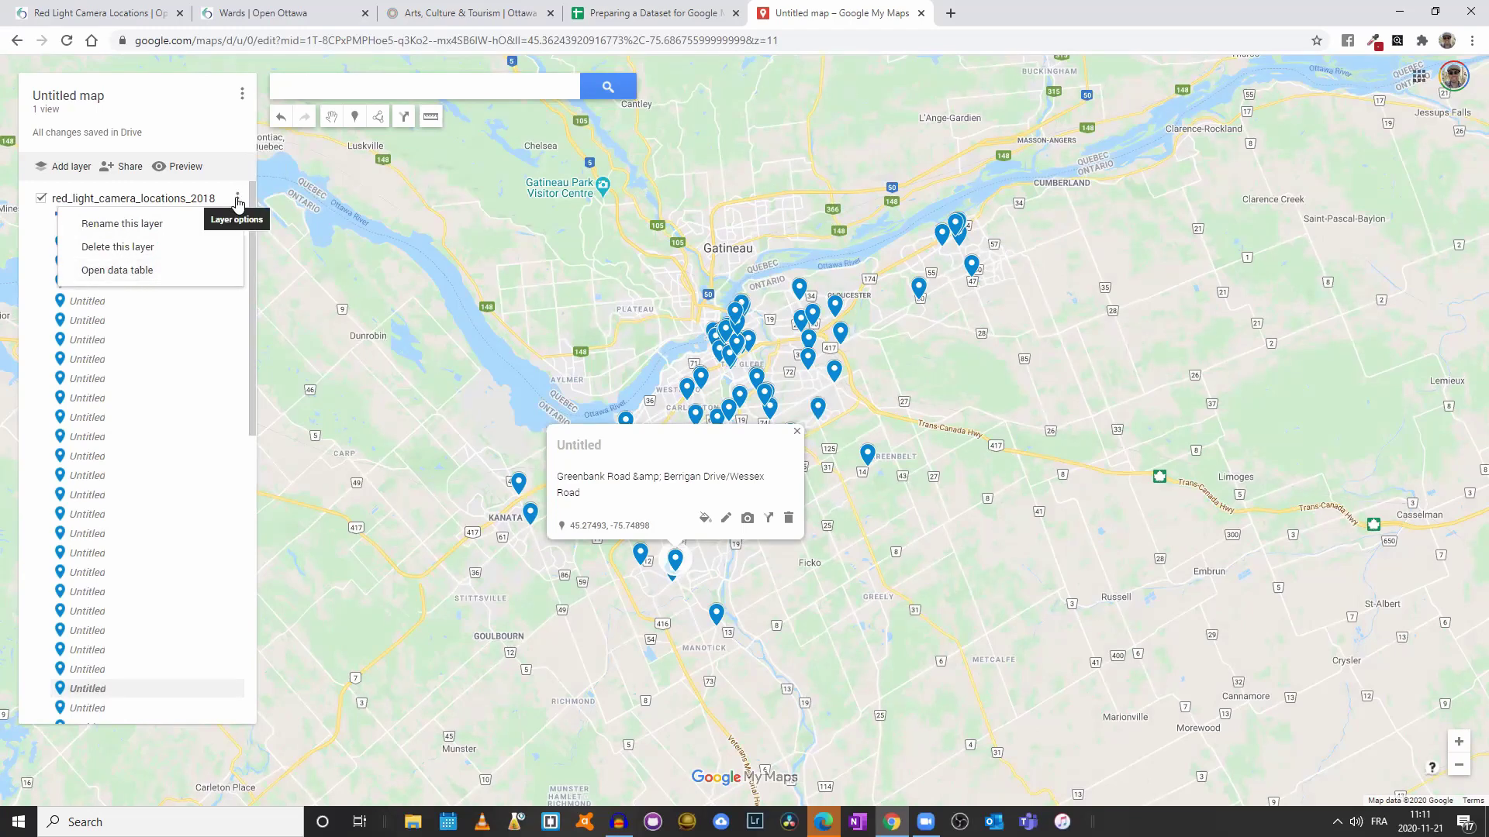
pyautogui.click(139, 270)
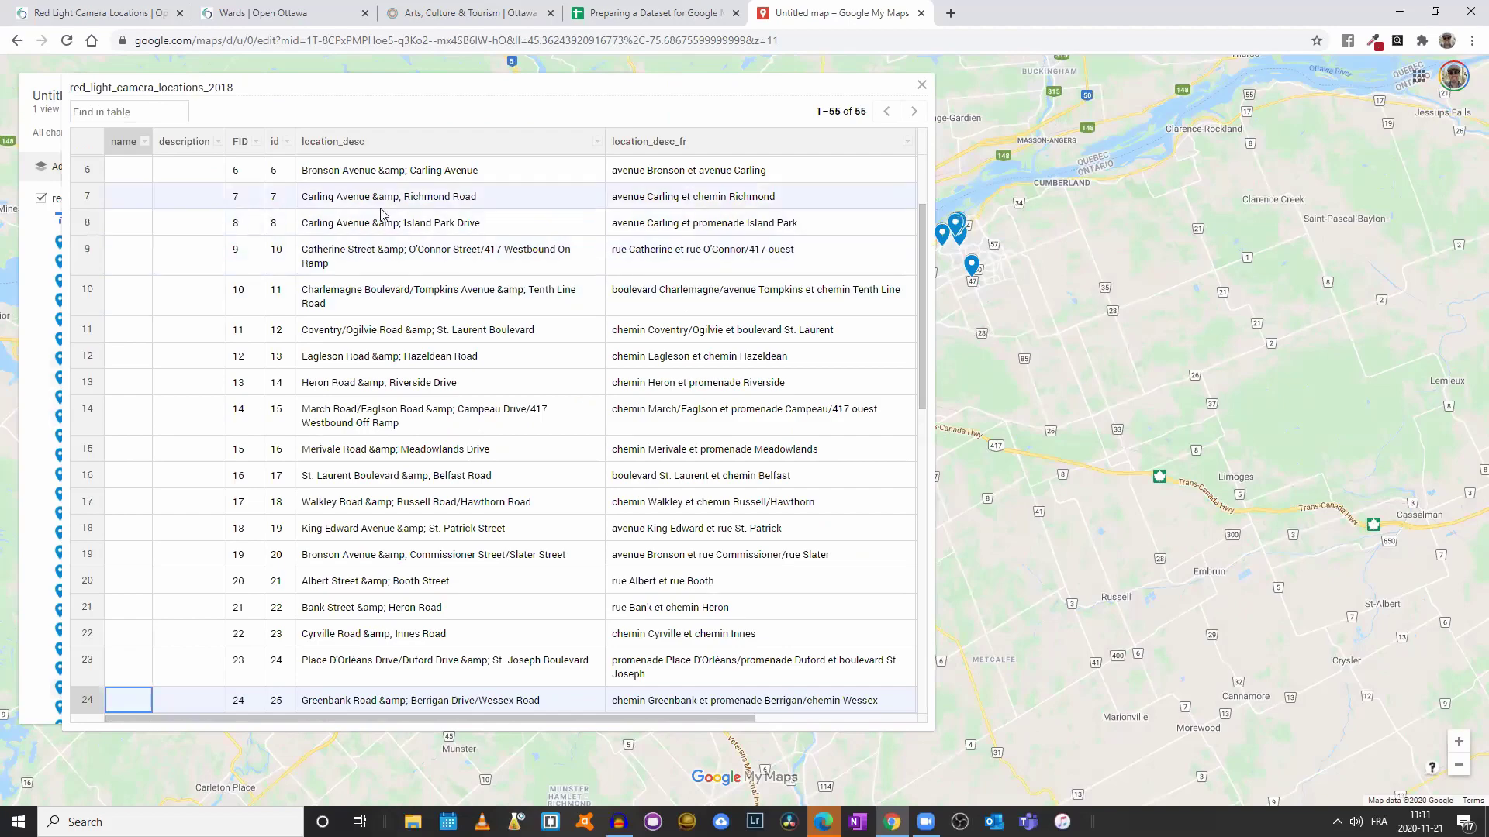
pyautogui.click(398, 231)
pyautogui.moveTo(373, 225); pyautogui.dragTo(401, 225)
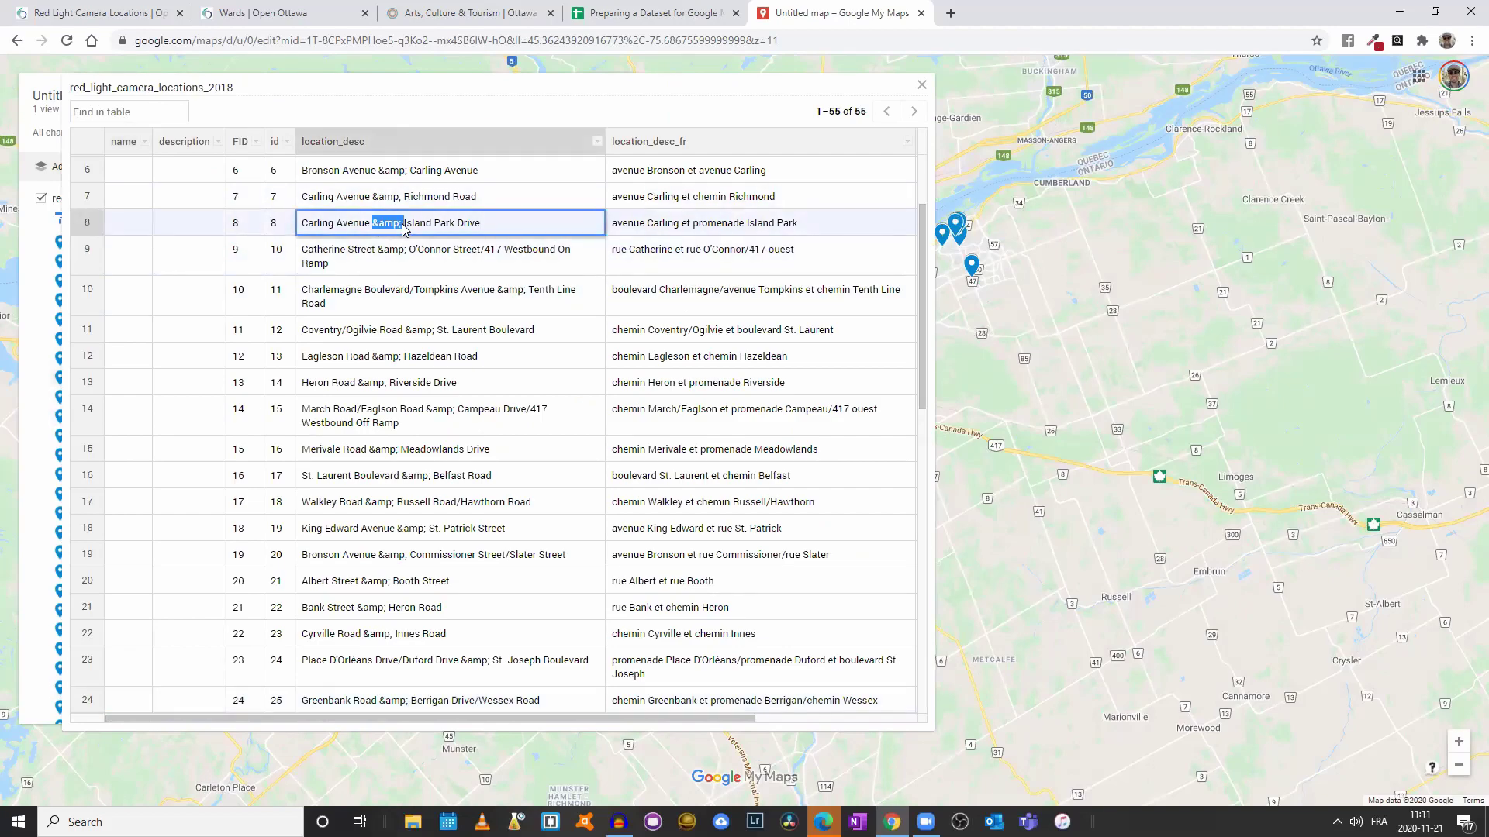
pyautogui.scroll(-1, 403, 271)
pyautogui.scroll(-10, 403, 272)
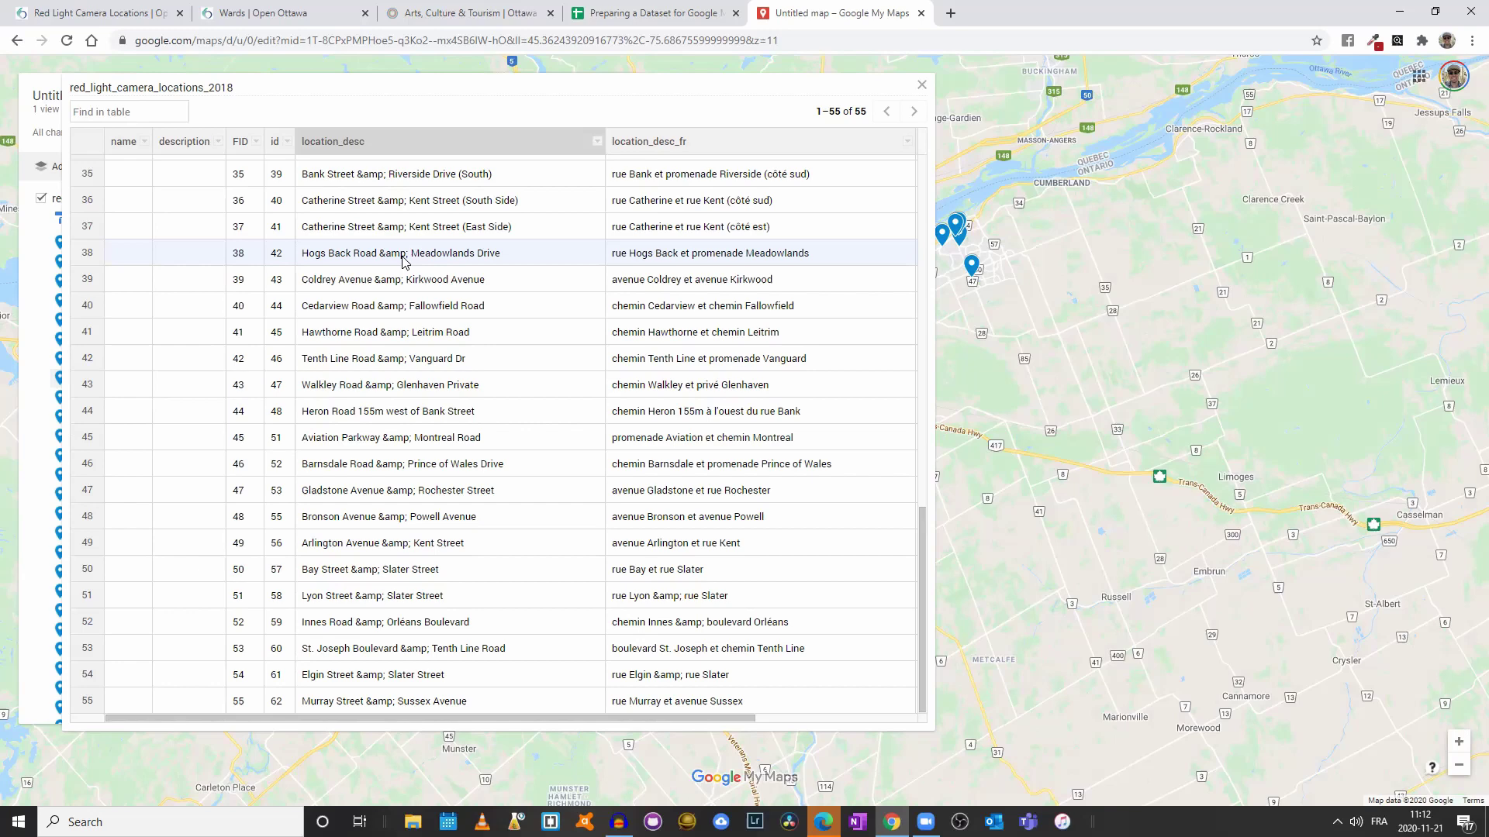
pyautogui.scroll(9, 459, 287)
pyautogui.scroll(2, 459, 287)
pyautogui.doubleClick(386, 257)
pyautogui.scroll(1, 465, 289)
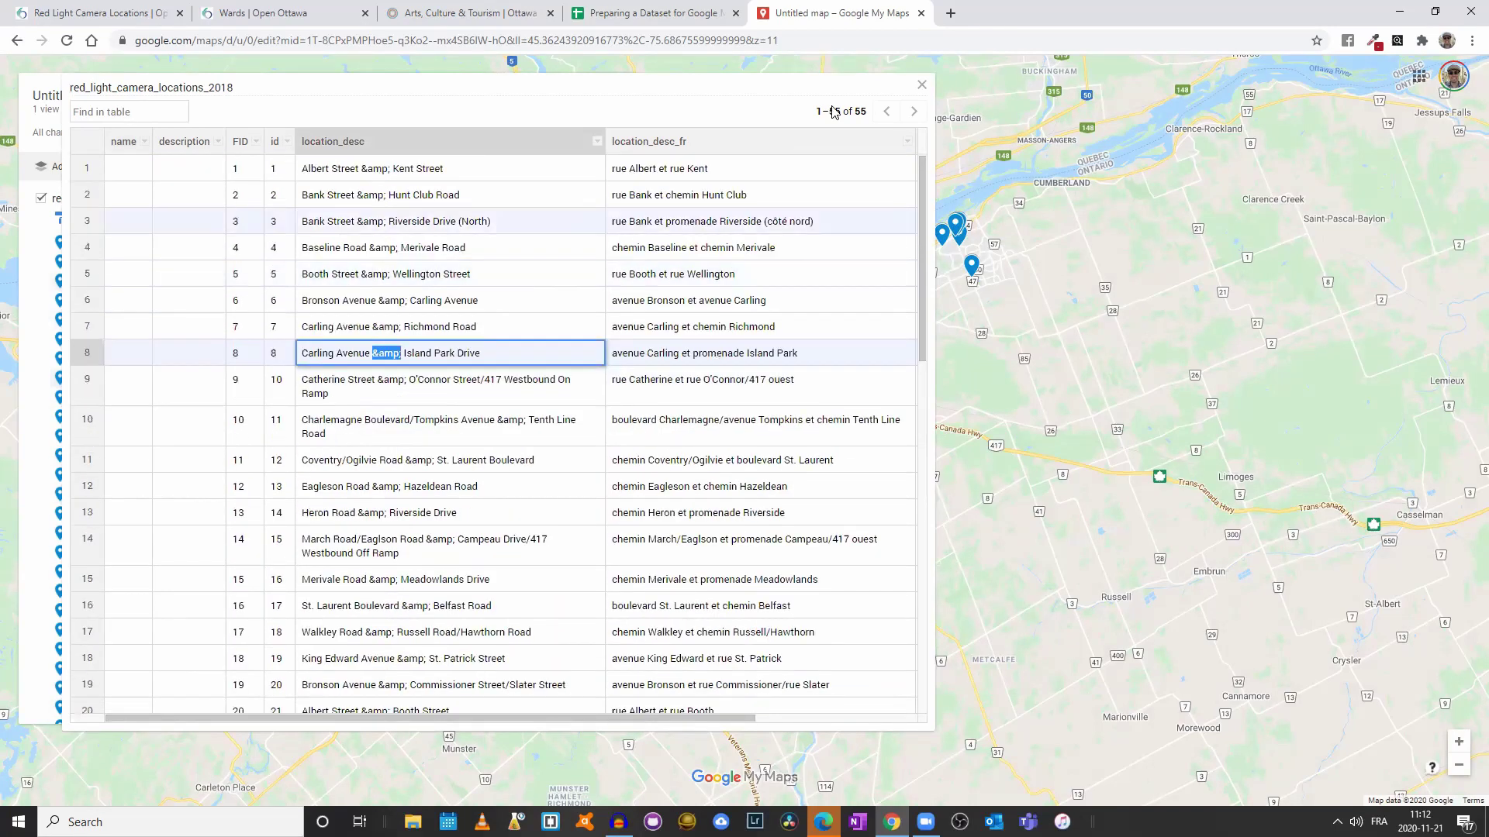
pyautogui.click(925, 84)
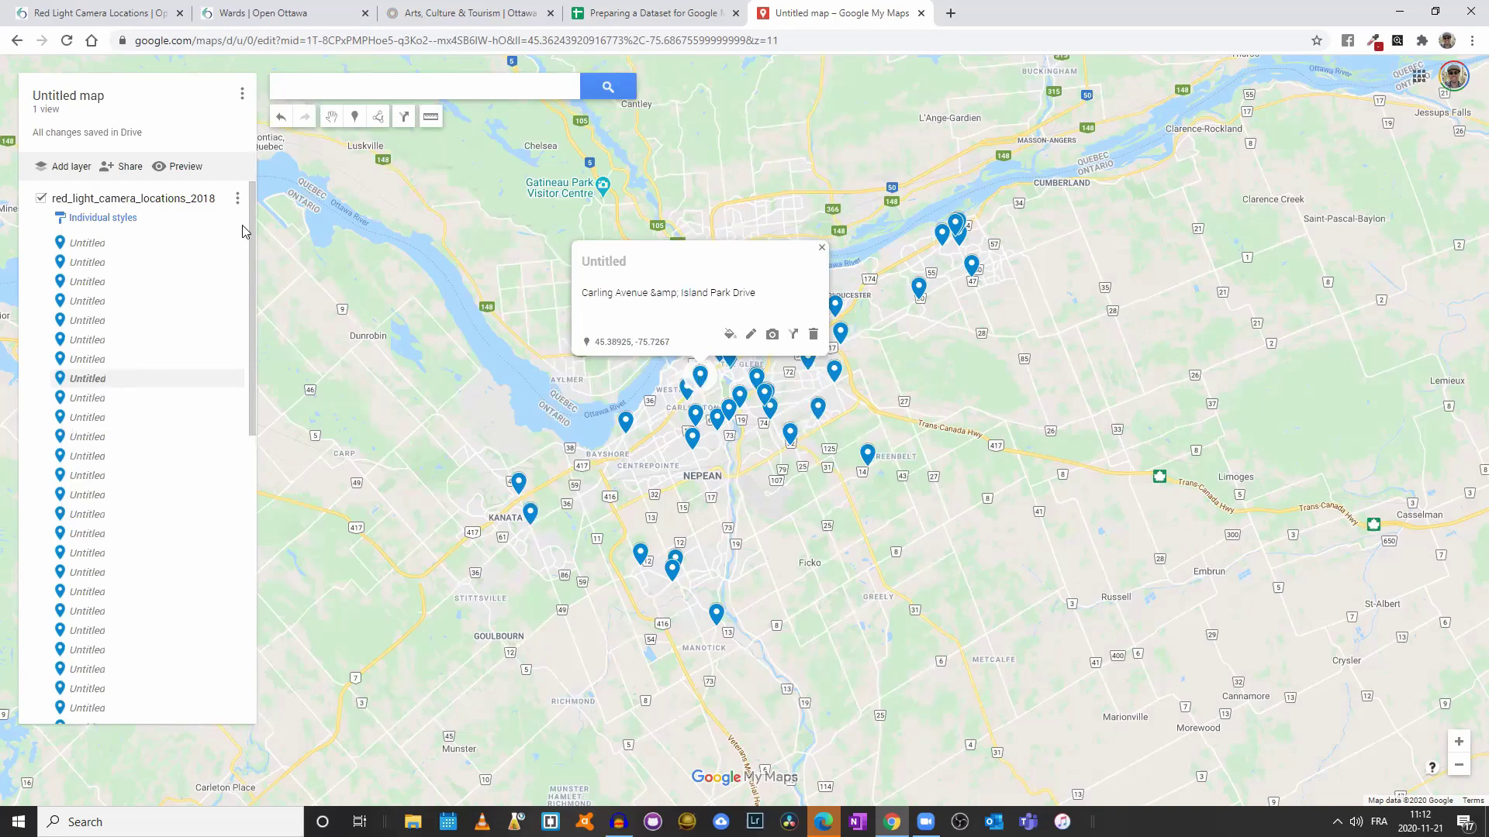
# Step: Give the Hunt Club Road camera an orange star icon
pyautogui.click(478, 257)
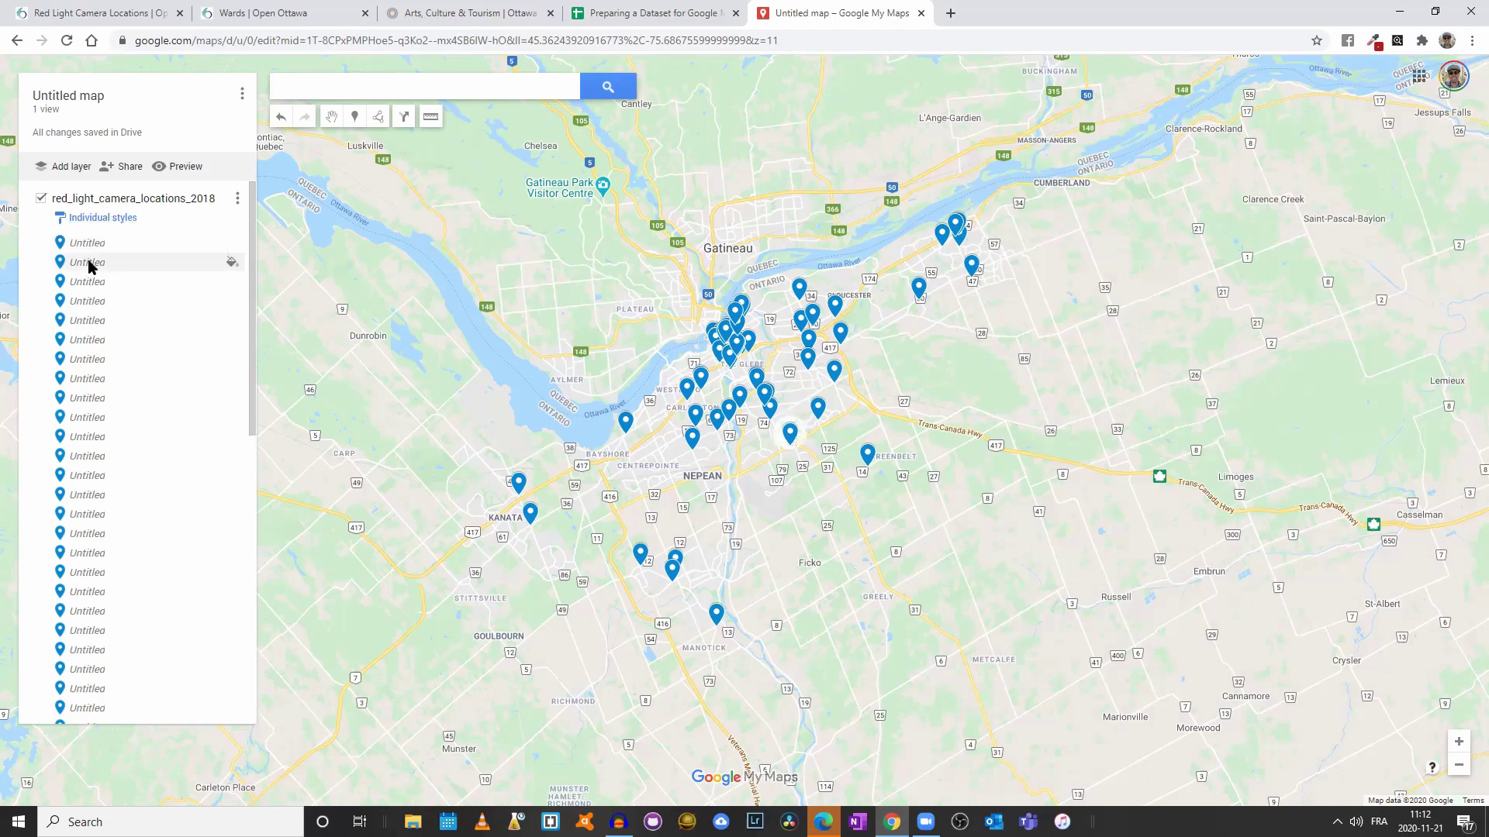
pyautogui.click(231, 262)
pyautogui.click(114, 263)
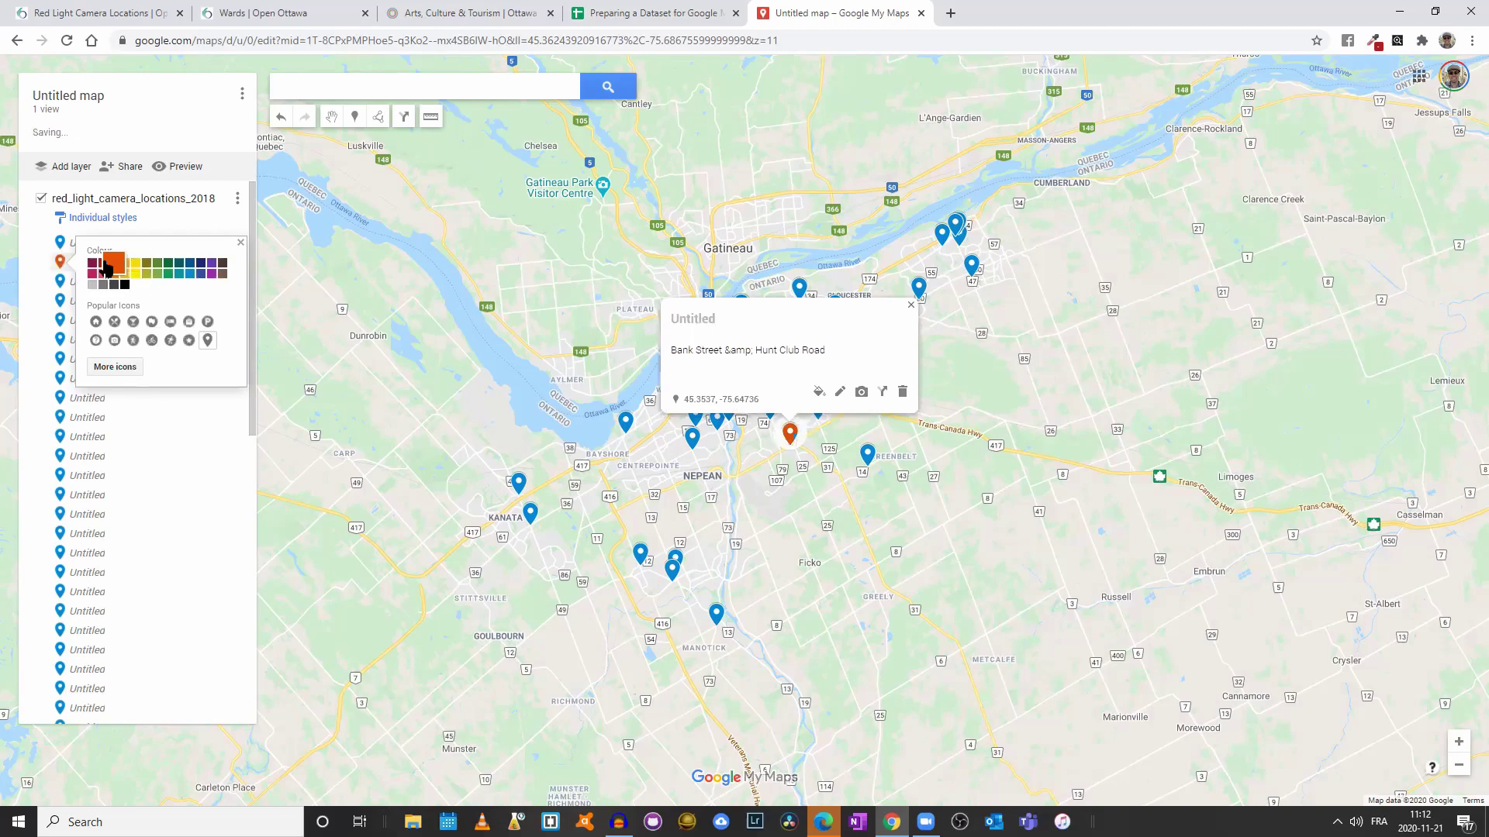
pyautogui.click(189, 342)
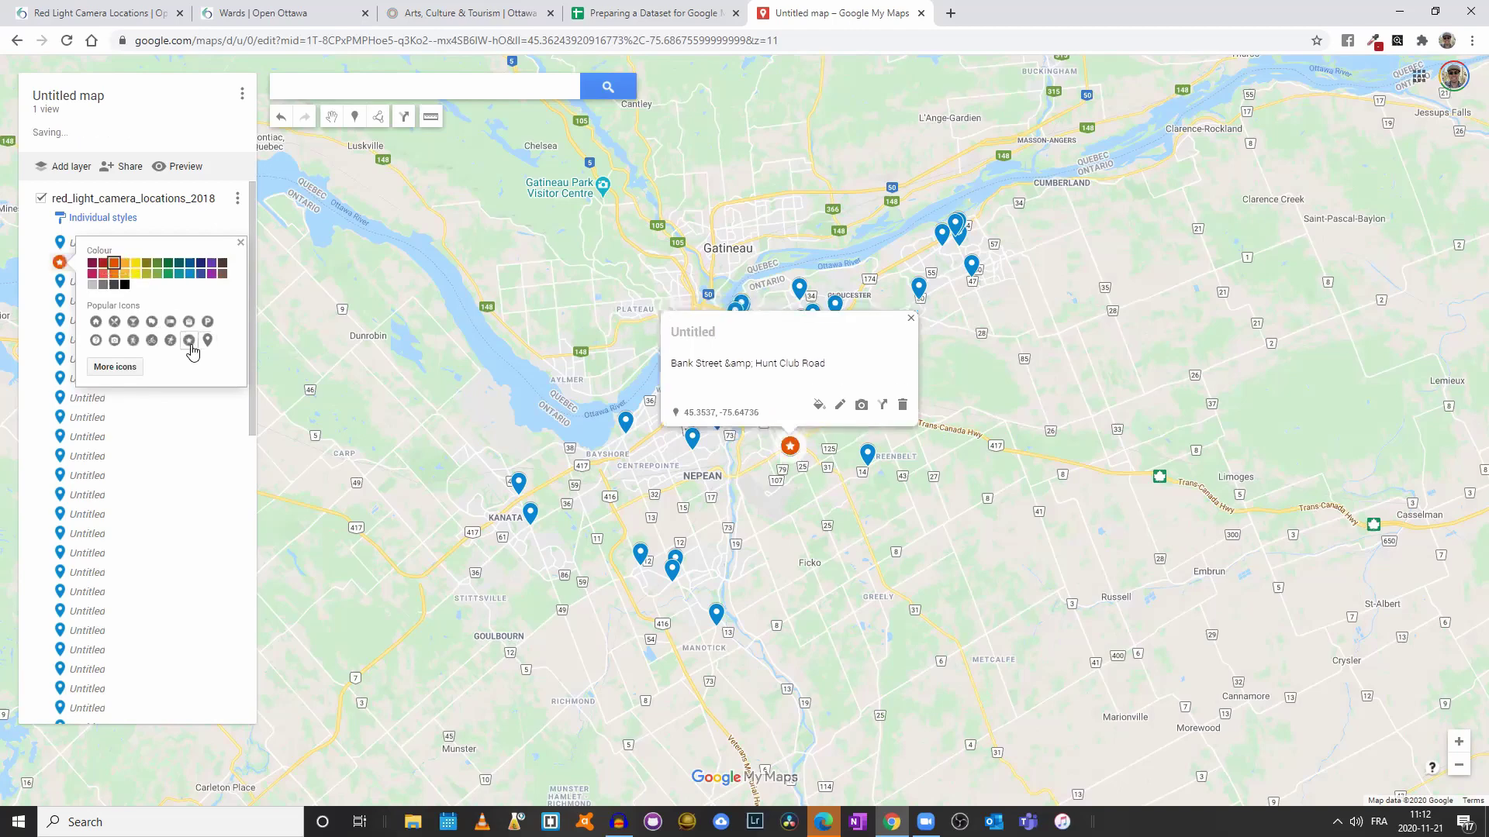
pyautogui.click(72, 439)
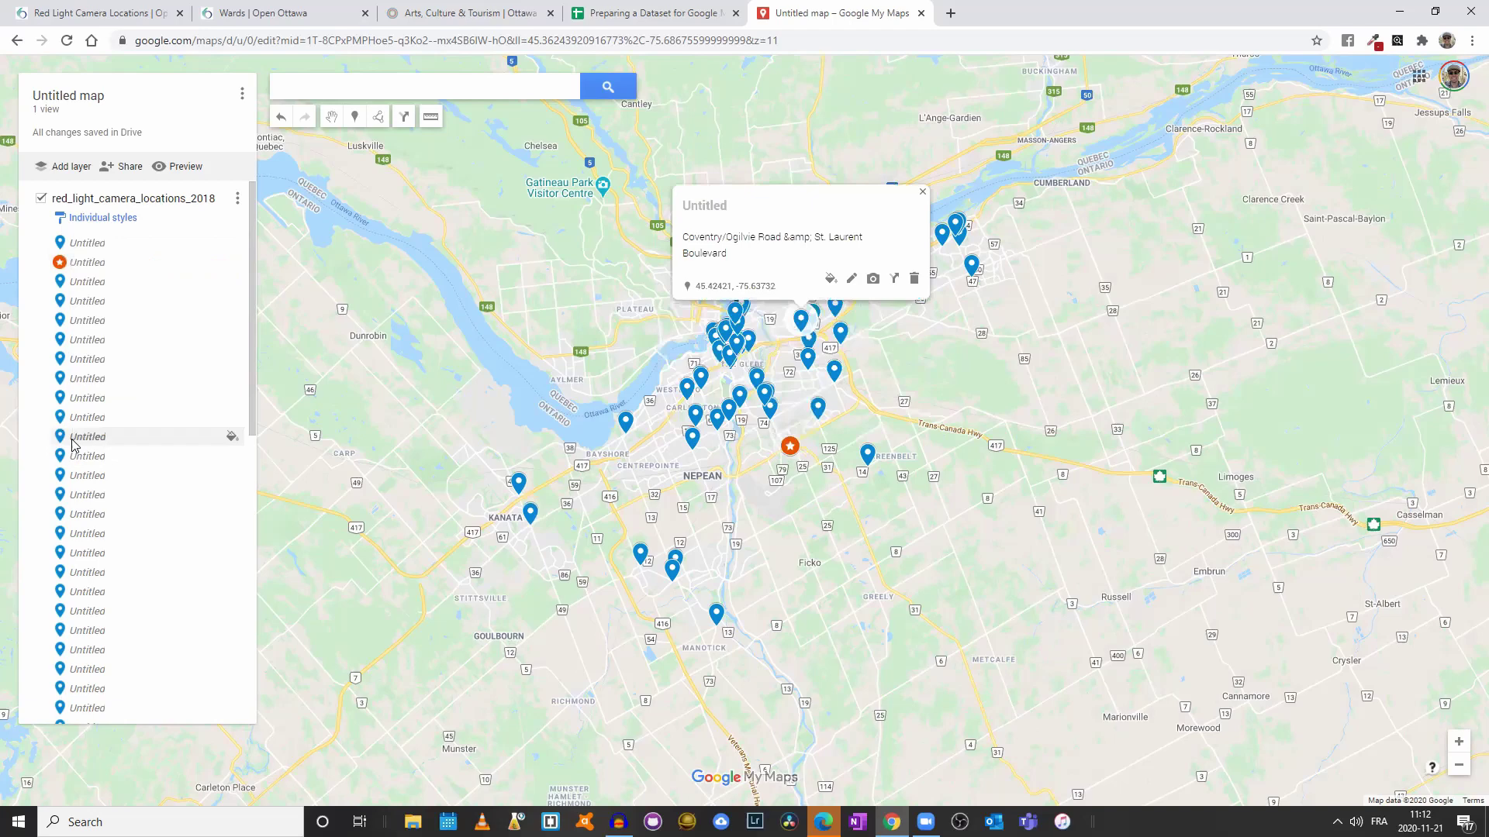
# Step: Give another camera a yellow parking P icon, then show the 'Group places by' choices
pyautogui.click(231, 440)
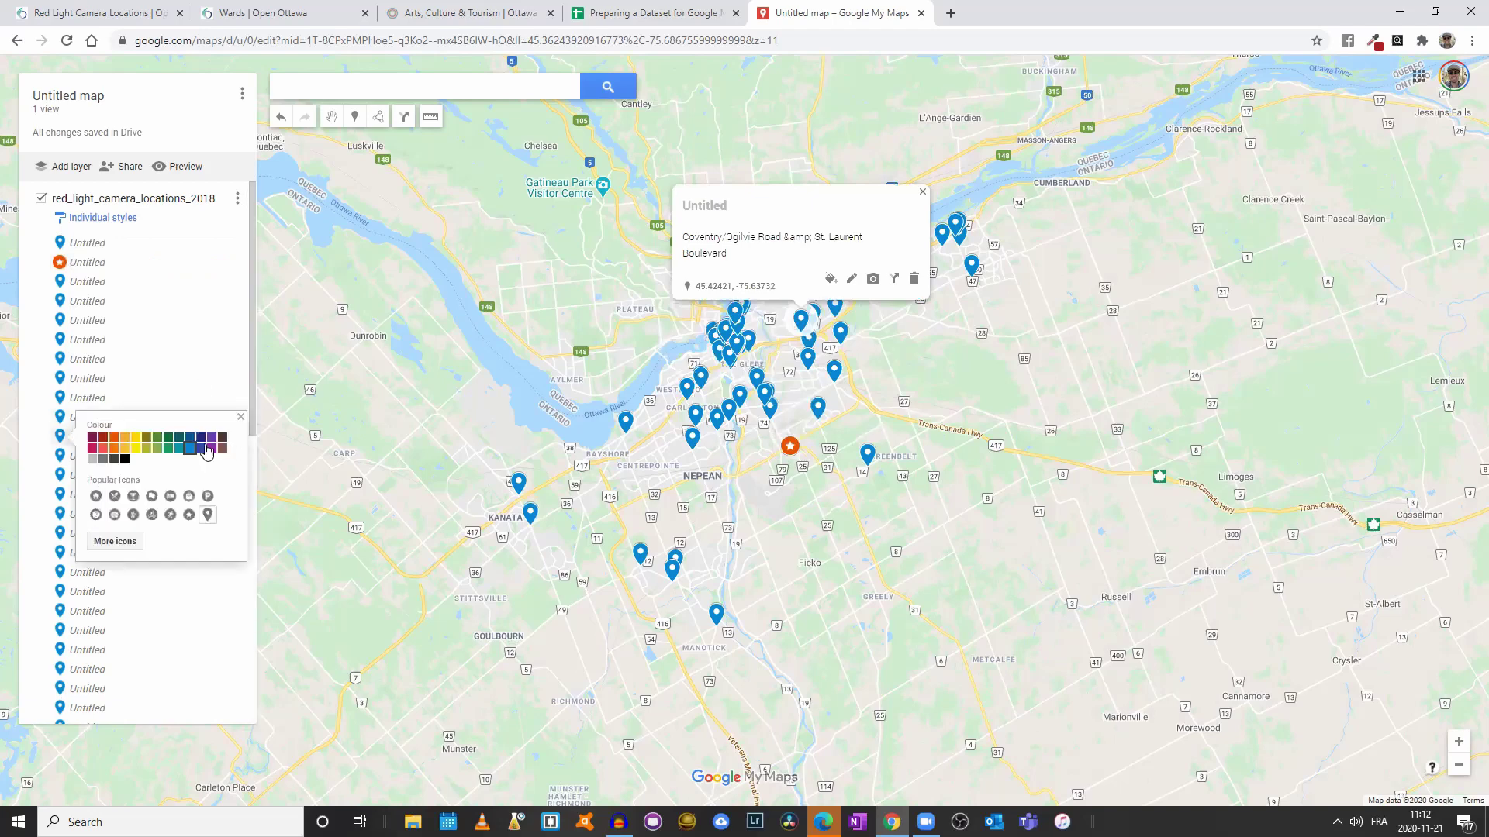
pyautogui.click(135, 436)
pyautogui.click(203, 497)
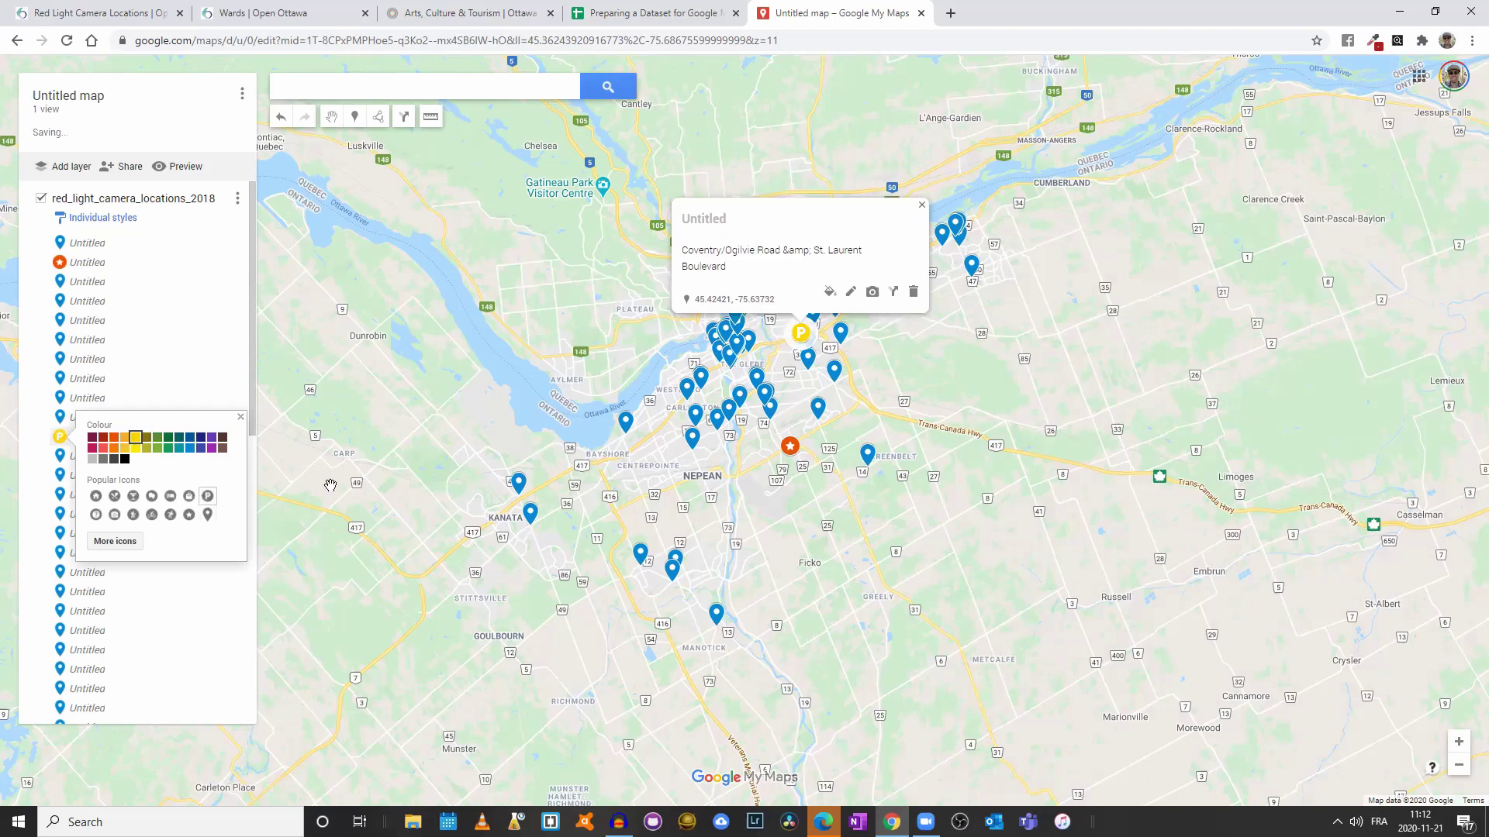
pyautogui.click(123, 221)
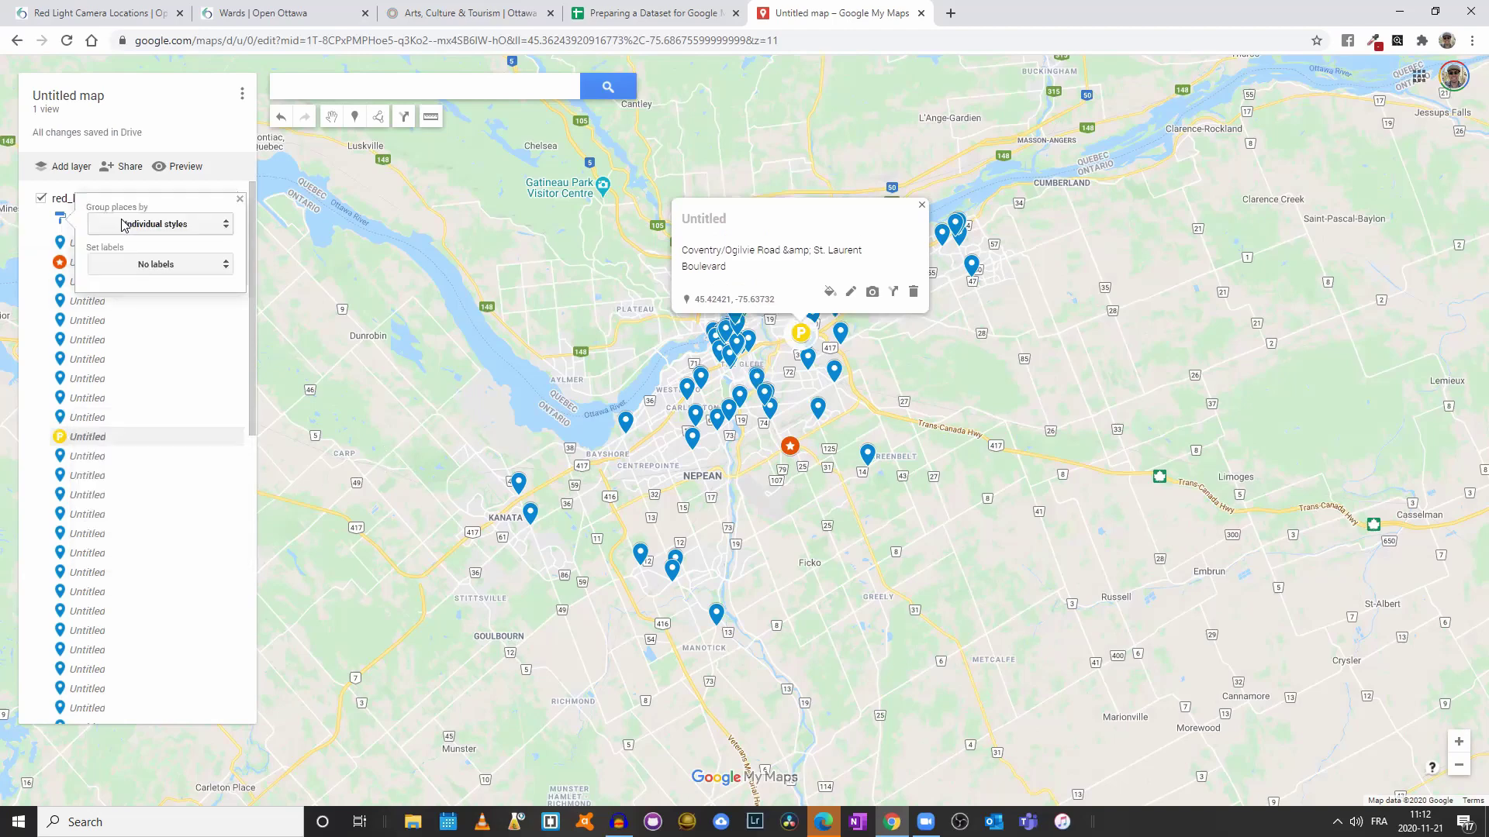
pyautogui.click(157, 227)
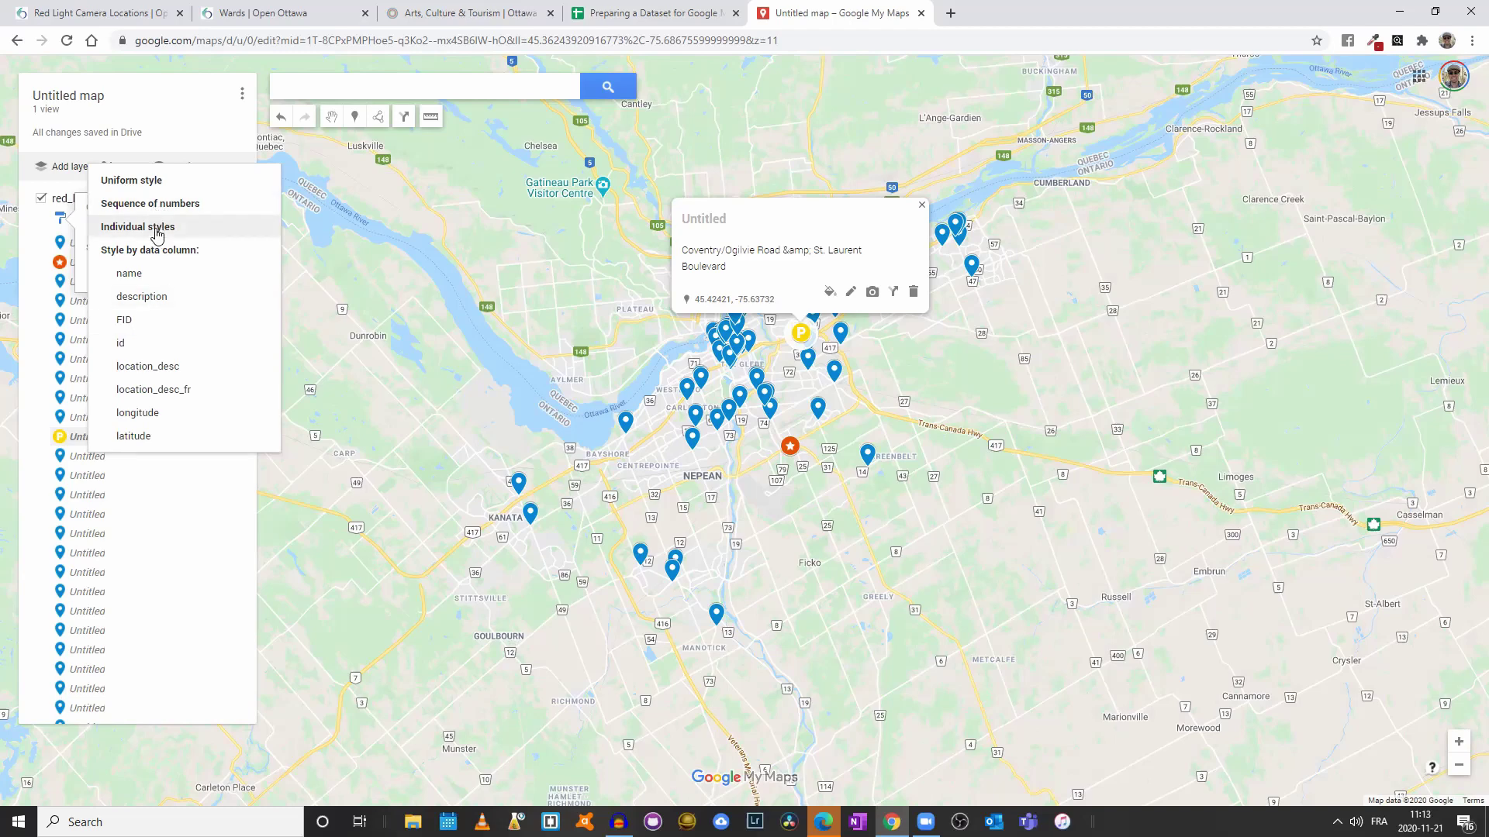
# Step: Switch the layer to Uniform style and make all 55 points dark red camera icons
pyautogui.click(155, 181)
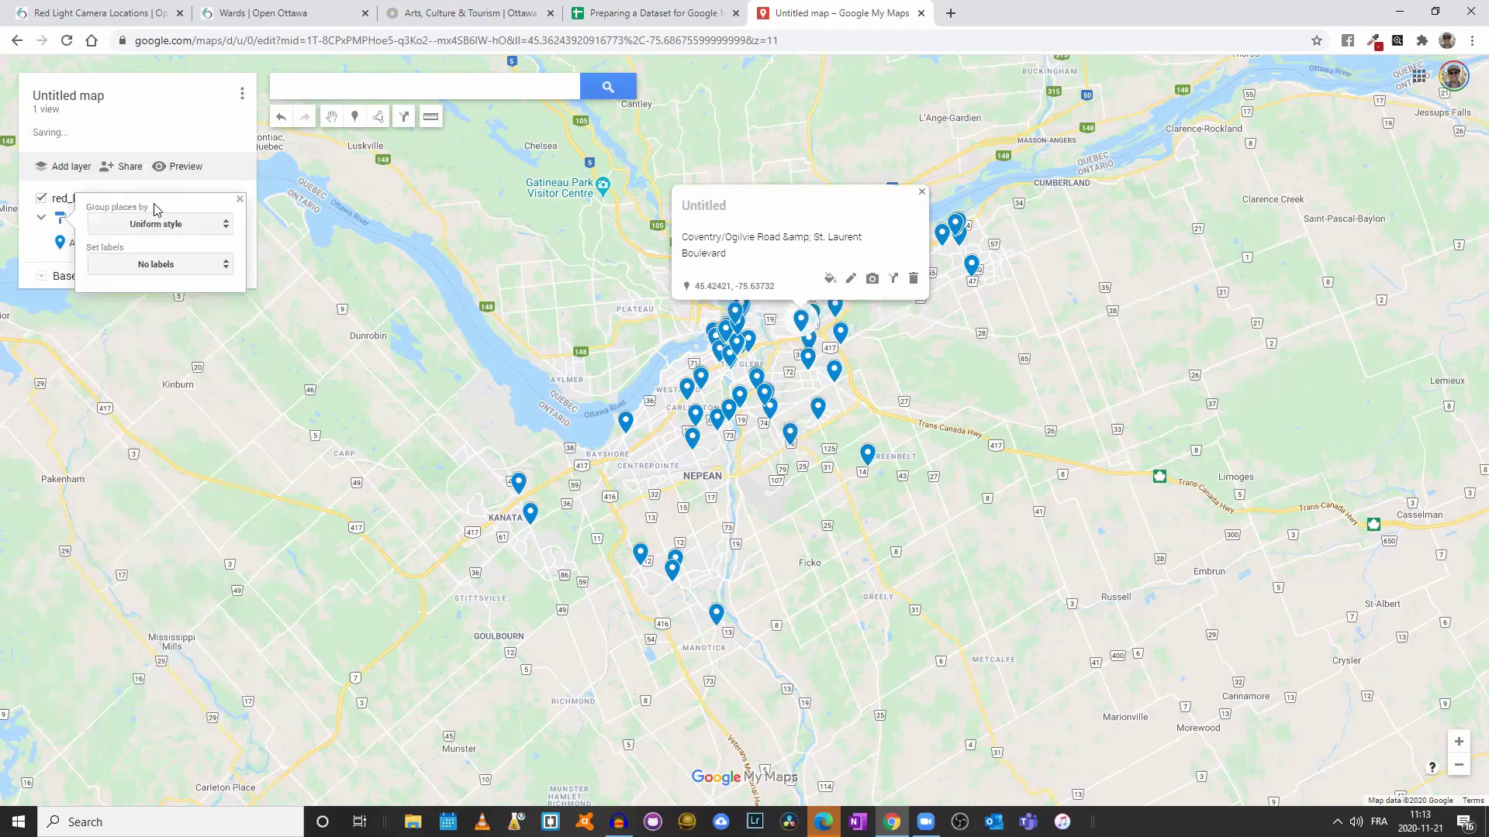
pyautogui.click(240, 200)
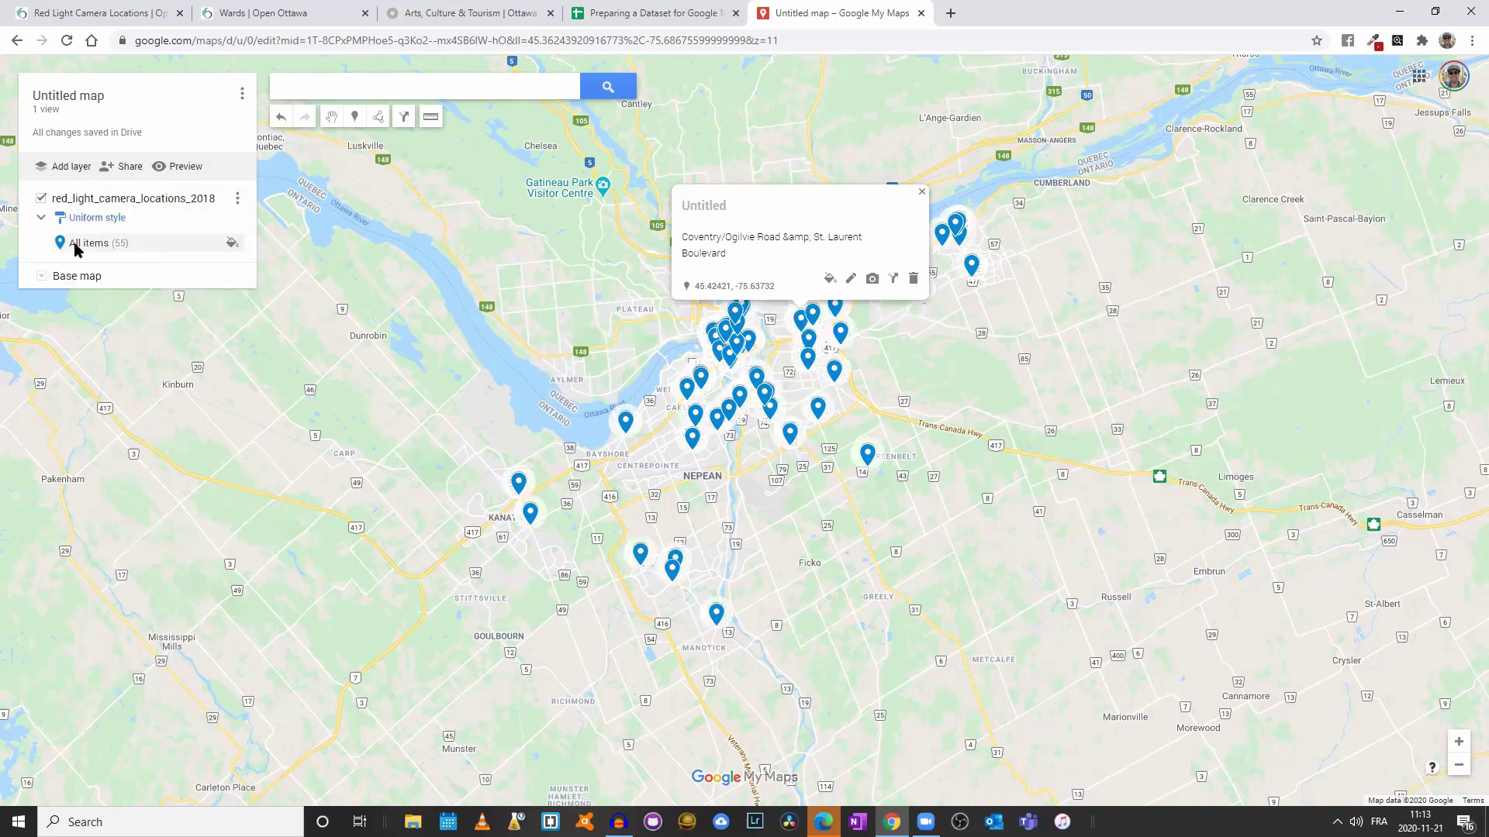
pyautogui.click(231, 244)
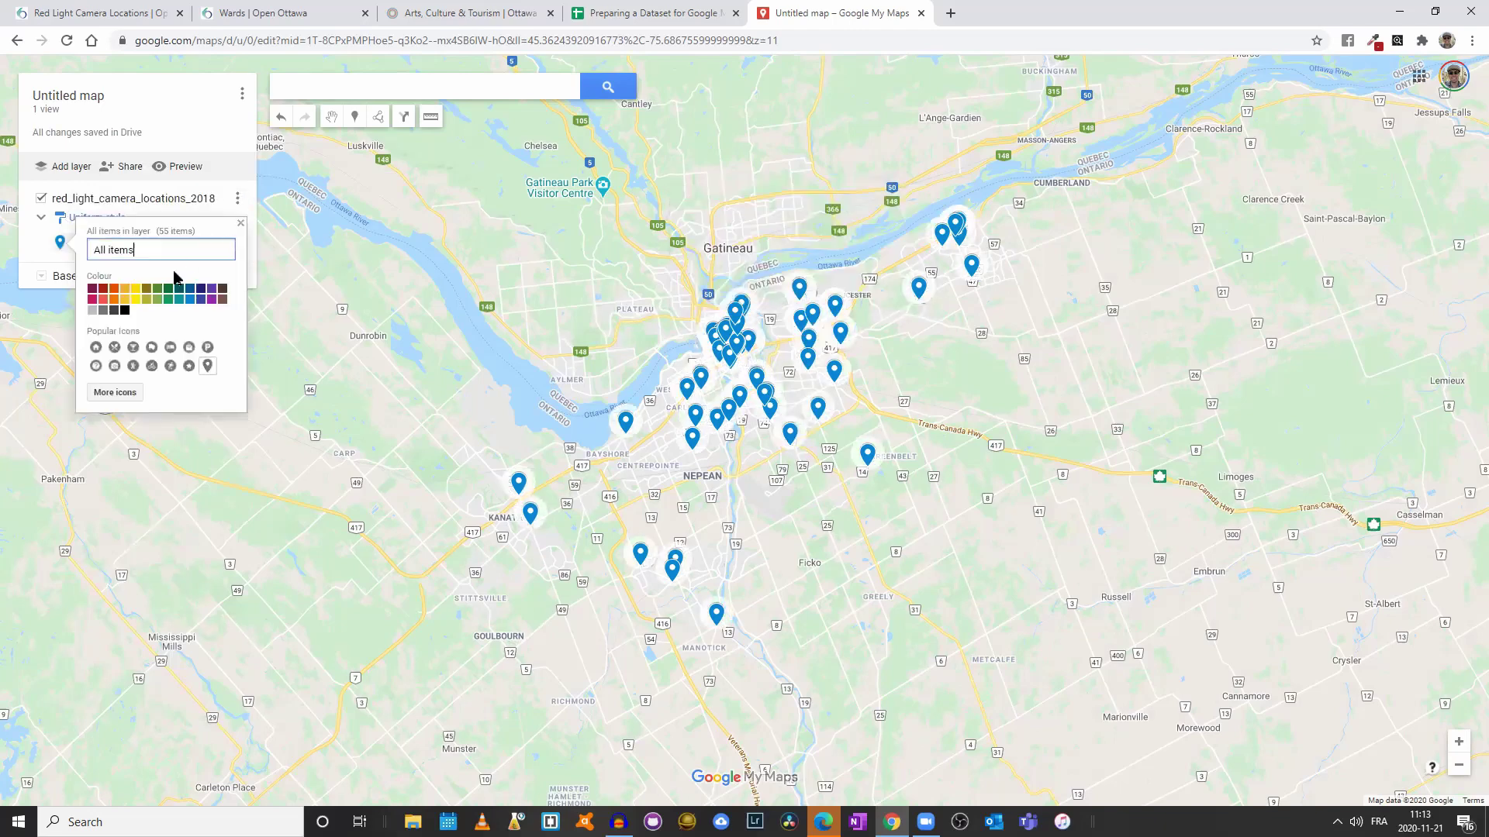
pyautogui.click(100, 290)
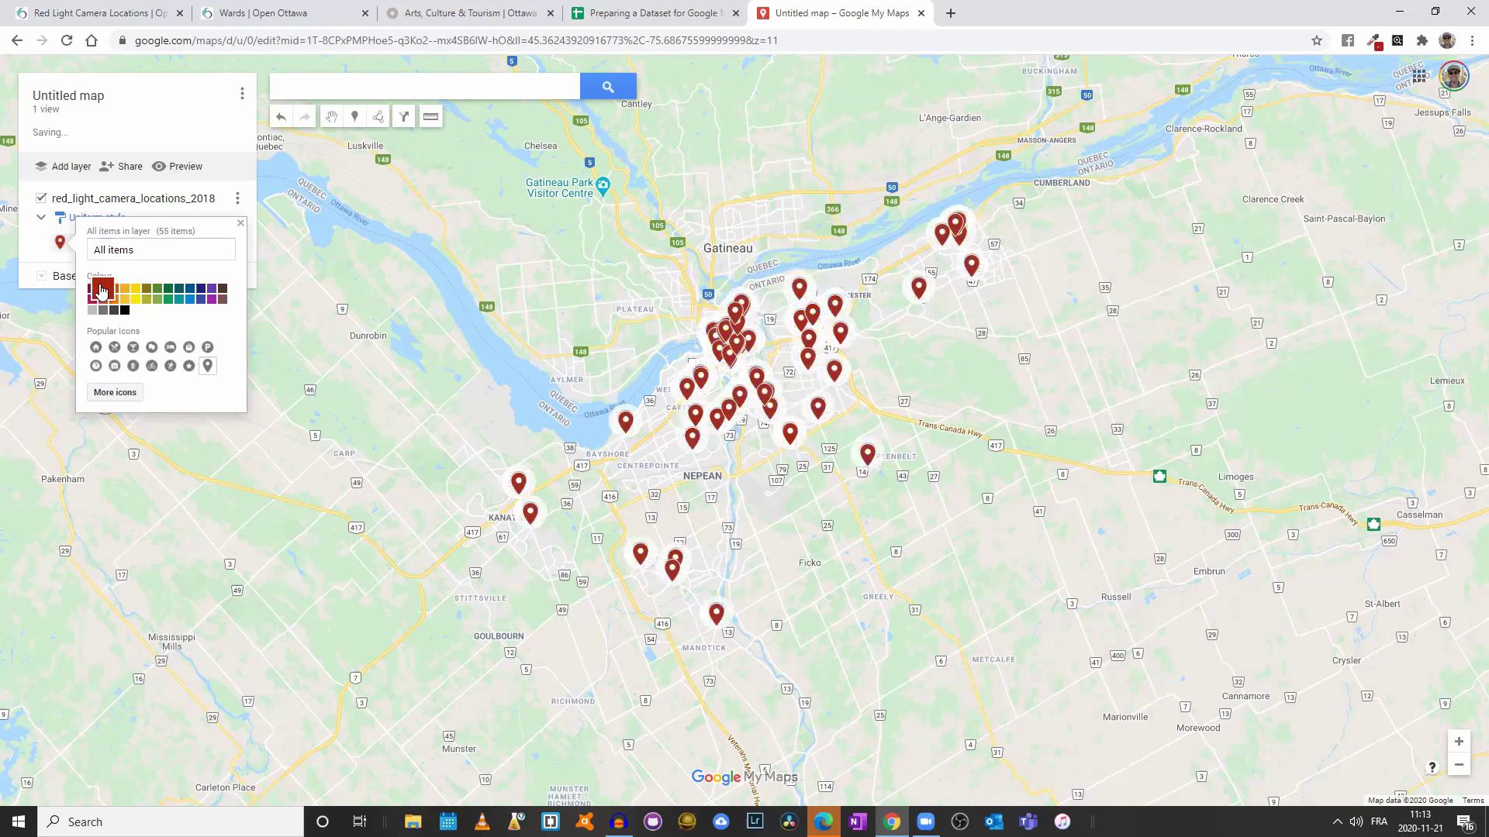
pyautogui.click(114, 366)
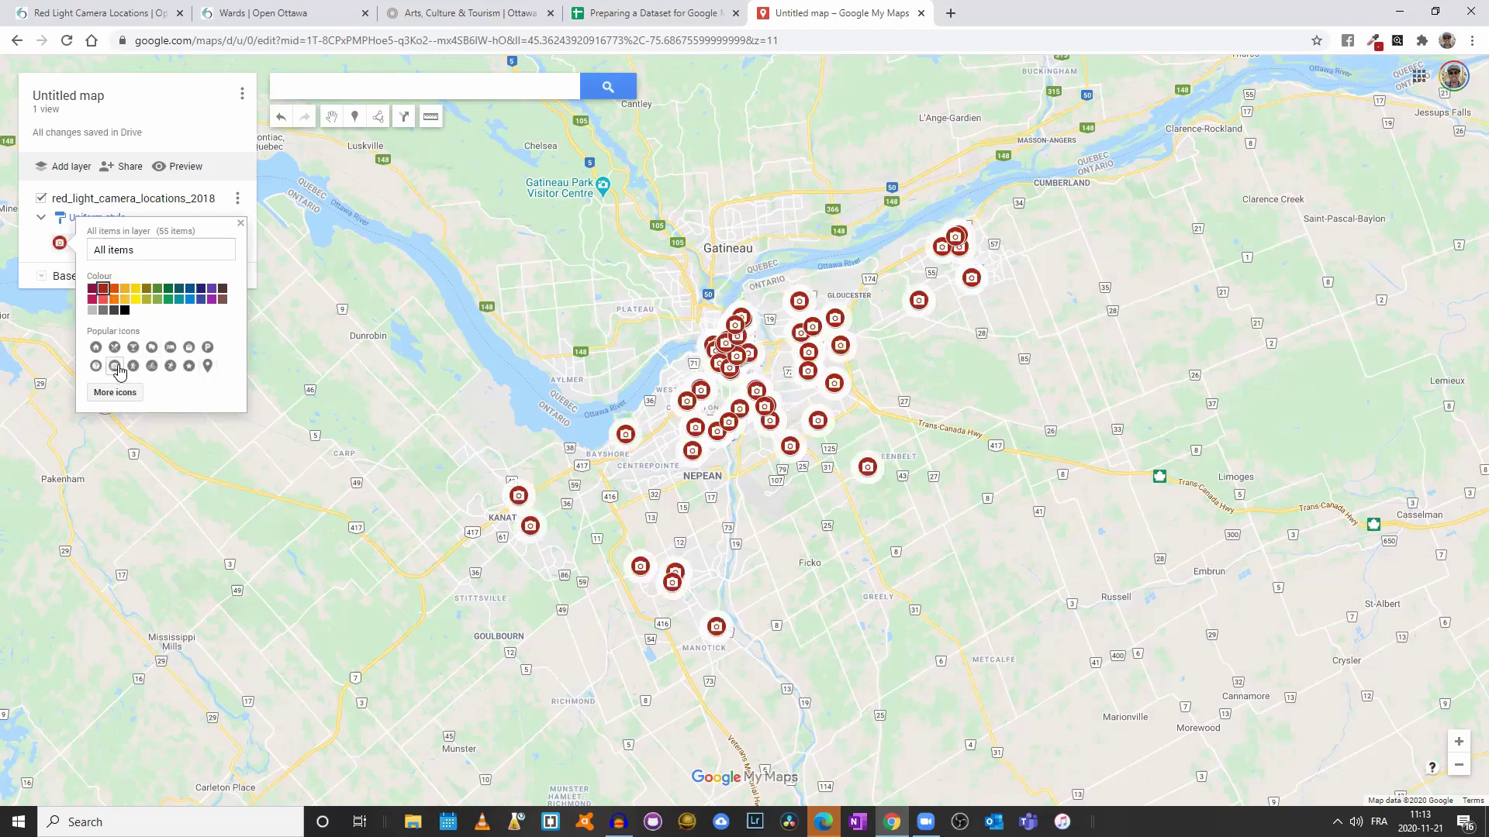
pyautogui.click(157, 200)
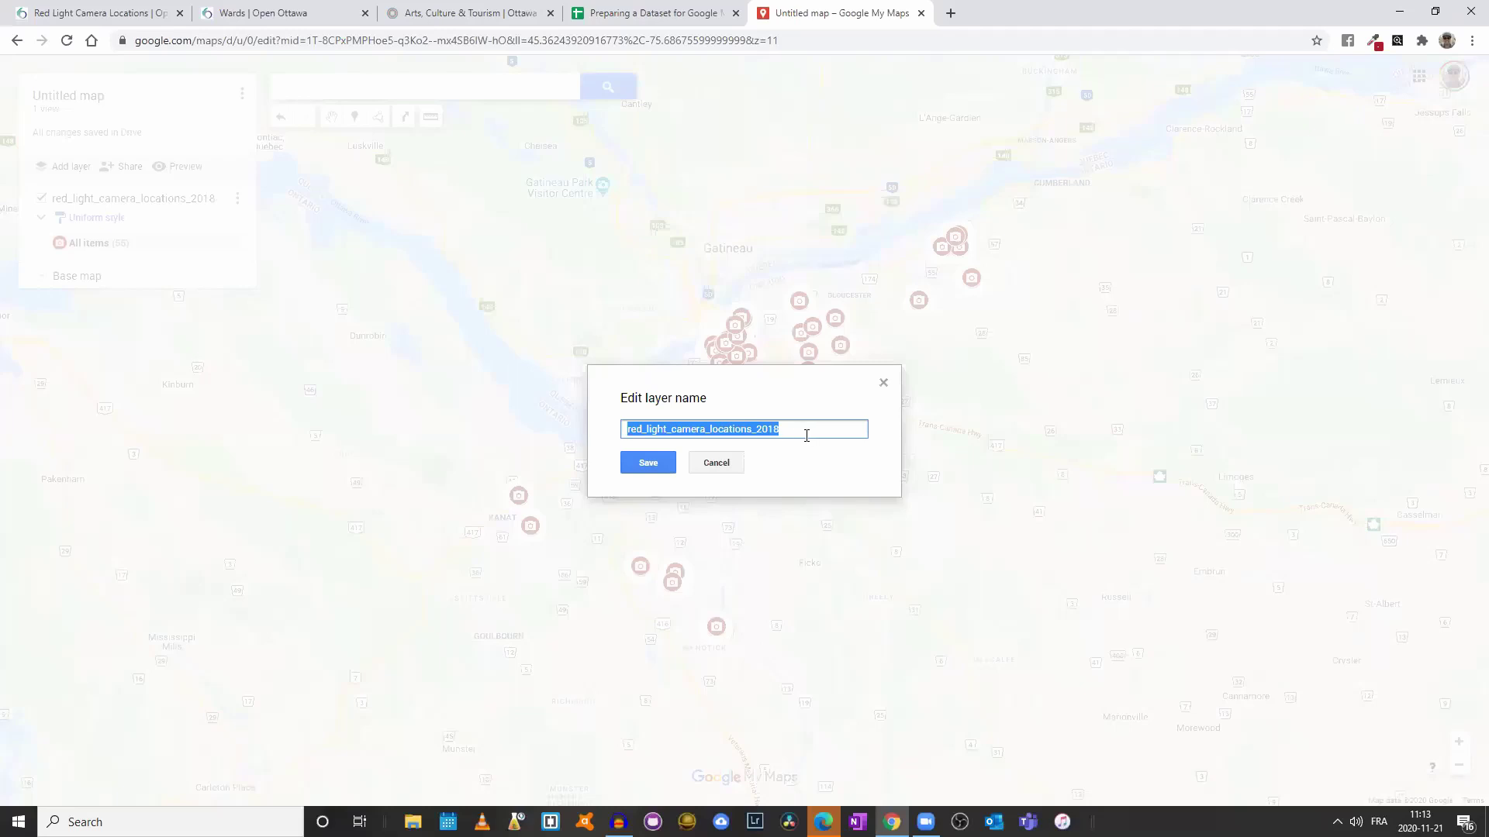
# Step: Replace the old layer name with 'Red Light Camera Locations as of 2018' and save
pyautogui.press('Home')
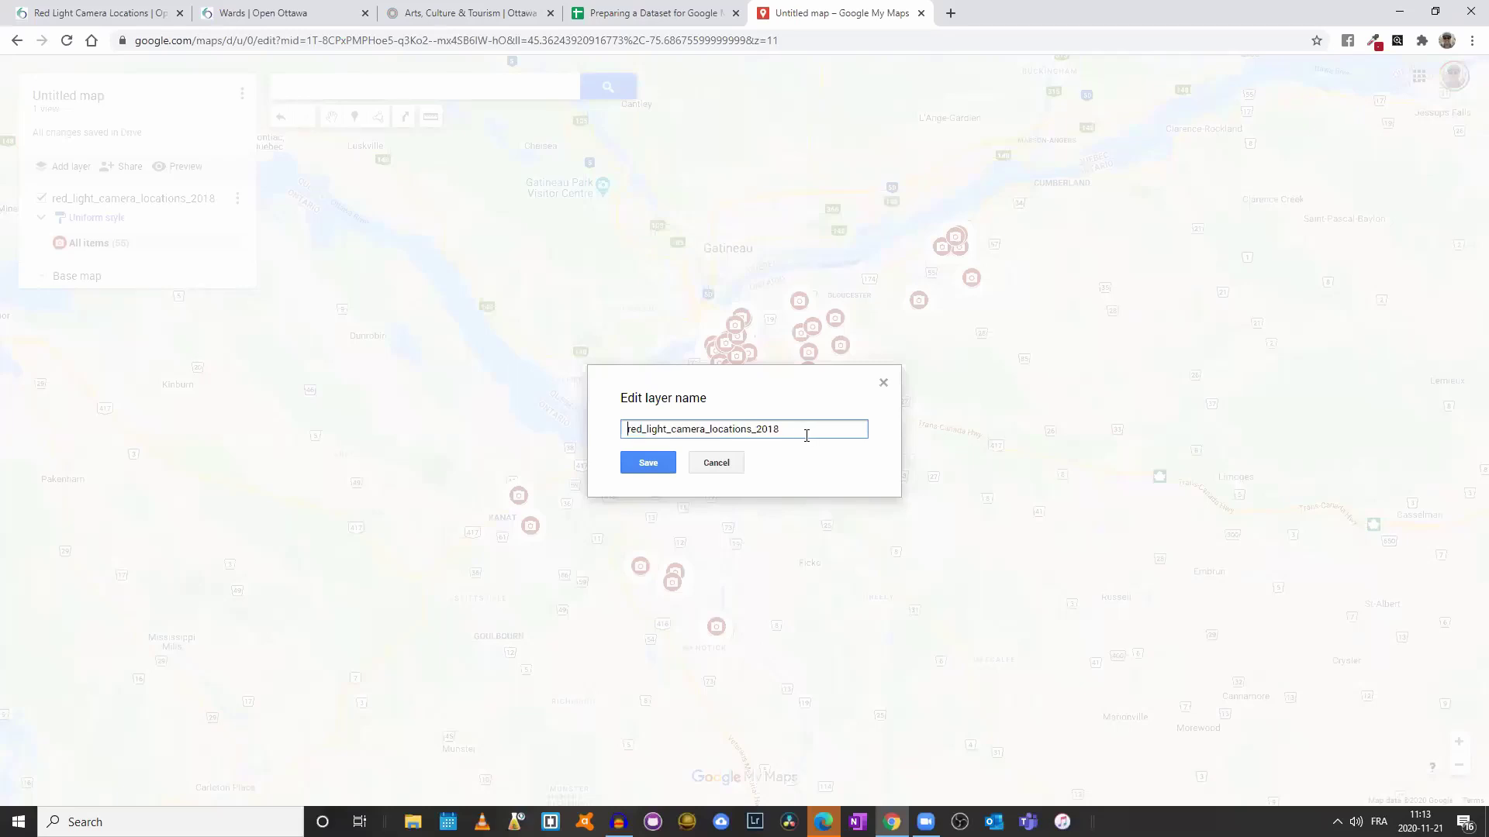
pyautogui.write('Red L')
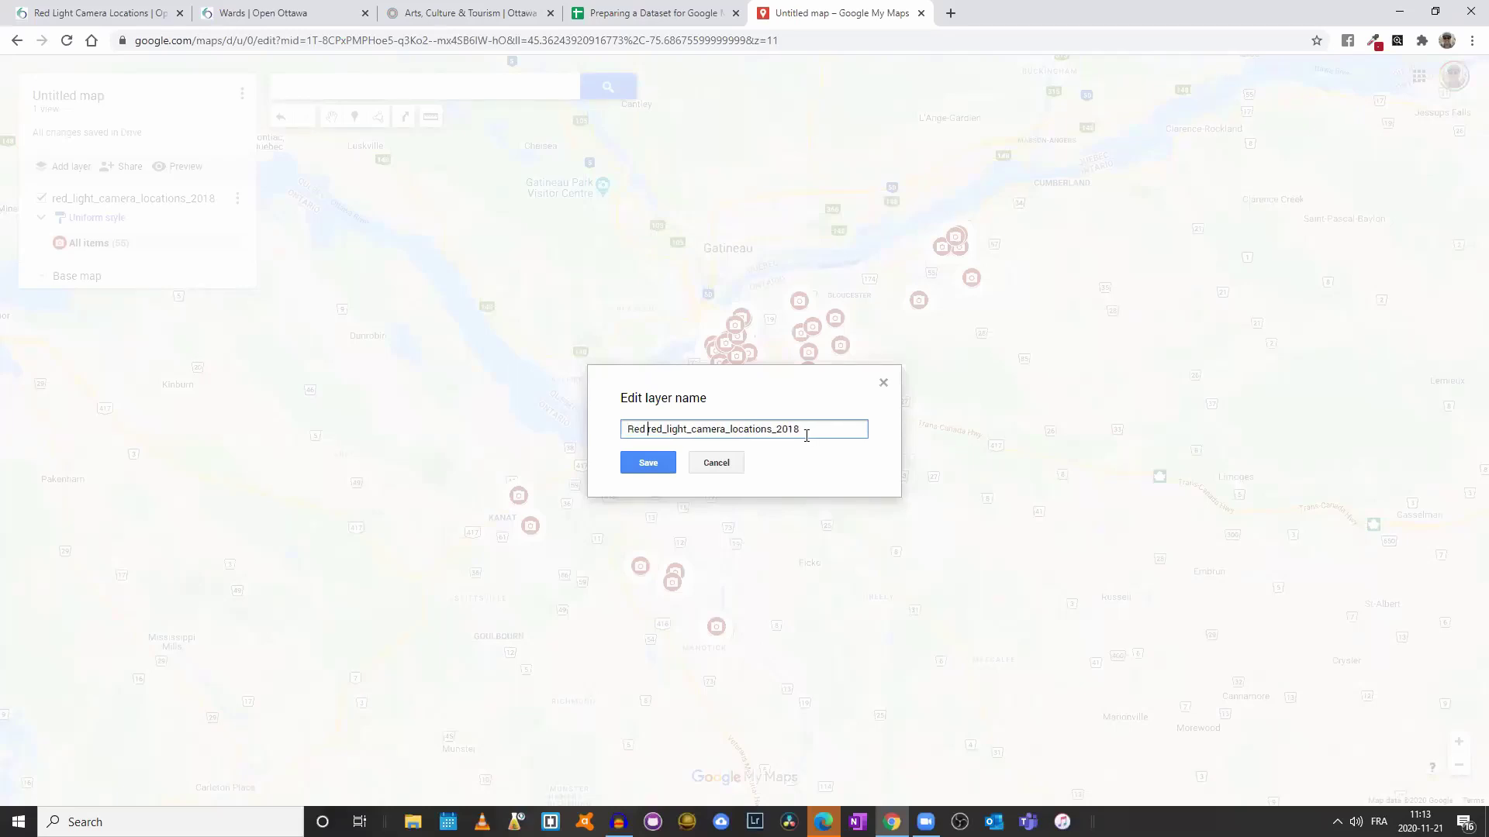
pyautogui.write('ight Camera Locations as ')
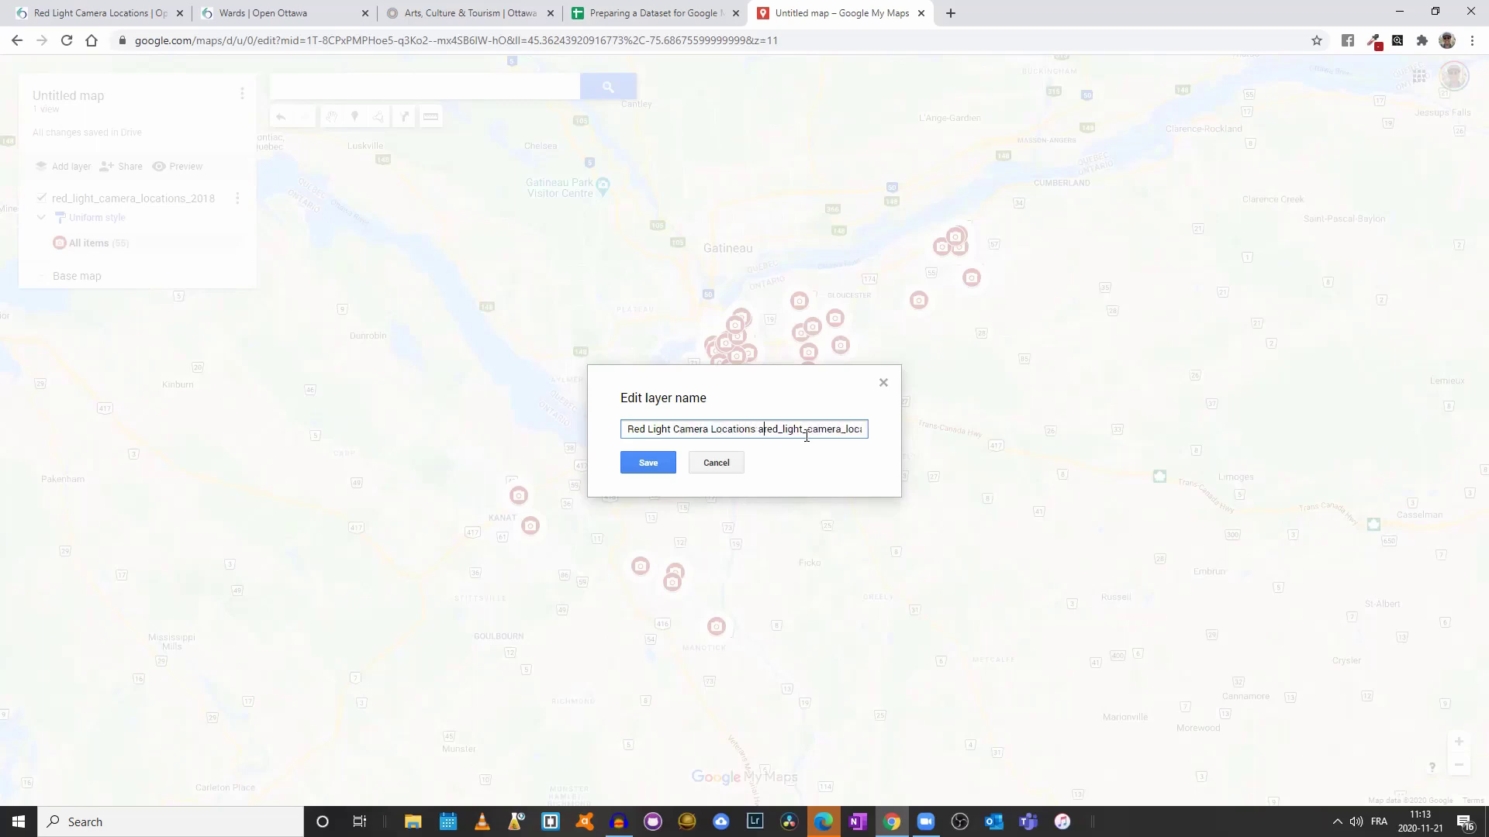
pyautogui.write('of 2018')
pyautogui.press('Delete')
pyautogui.press('Delete')
pyautogui.press('Delete')
pyautogui.press('Delete')
pyautogui.press('Delete')
pyautogui.press('Delete')
pyautogui.press('Delete')
pyautogui.press('Delete')
pyautogui.press('Delete')
pyautogui.press('Delete')
pyautogui.press('Delete')
pyautogui.press('Delete')
pyautogui.press('Delete')
pyautogui.press('Delete')
pyautogui.press('Delete')
pyautogui.press('Delete')
pyautogui.press('Delete')
pyautogui.press('Delete')
pyautogui.press('Delete')
pyautogui.press('Delete')
pyautogui.click(665, 466)
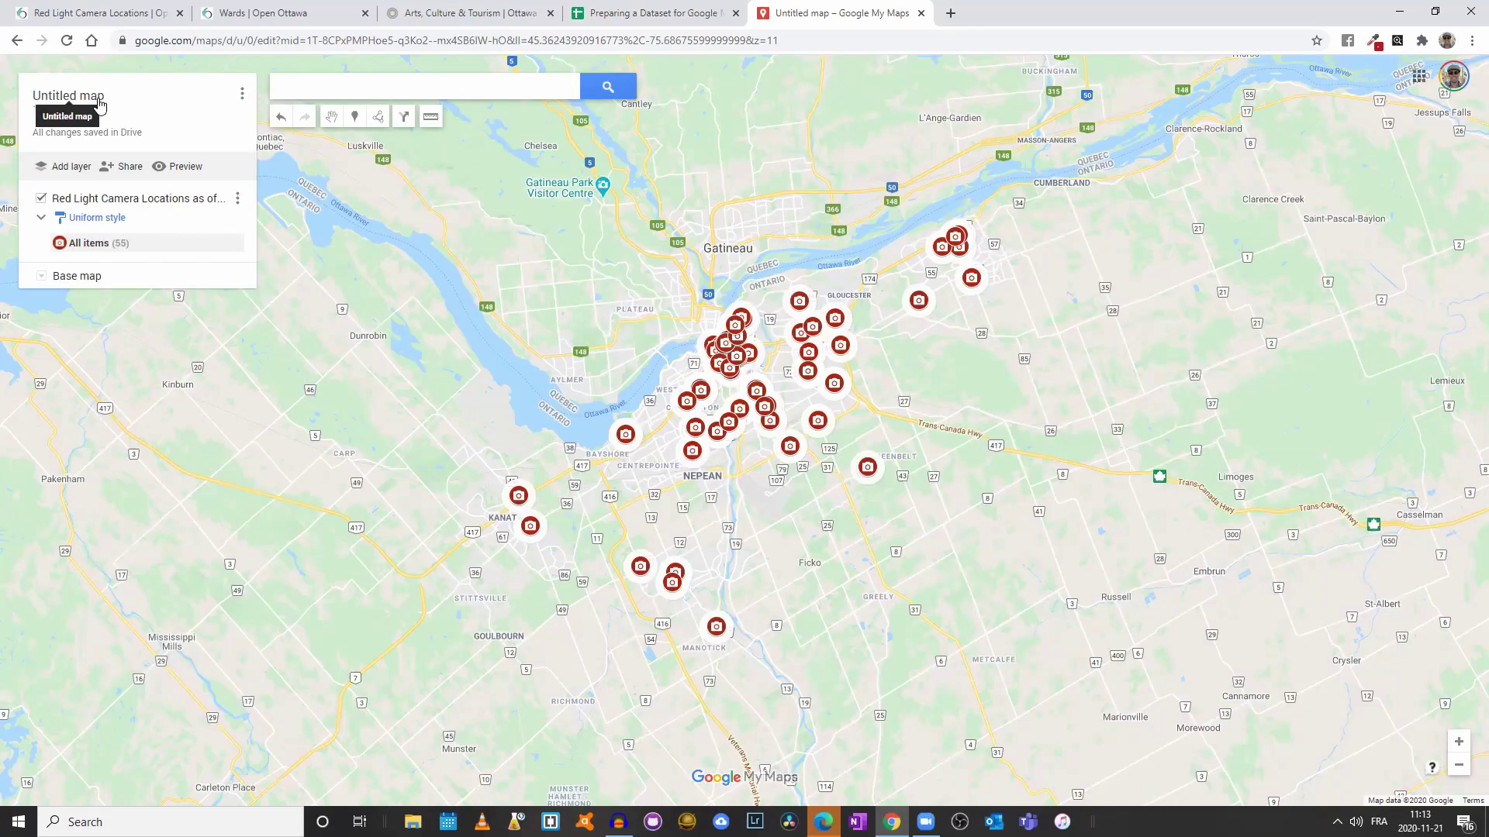
# Step: Enter title 'Red Light Cameras in Ottawa' and description '55 cameras were installed as of 2018', then save
pyautogui.click(98, 104)
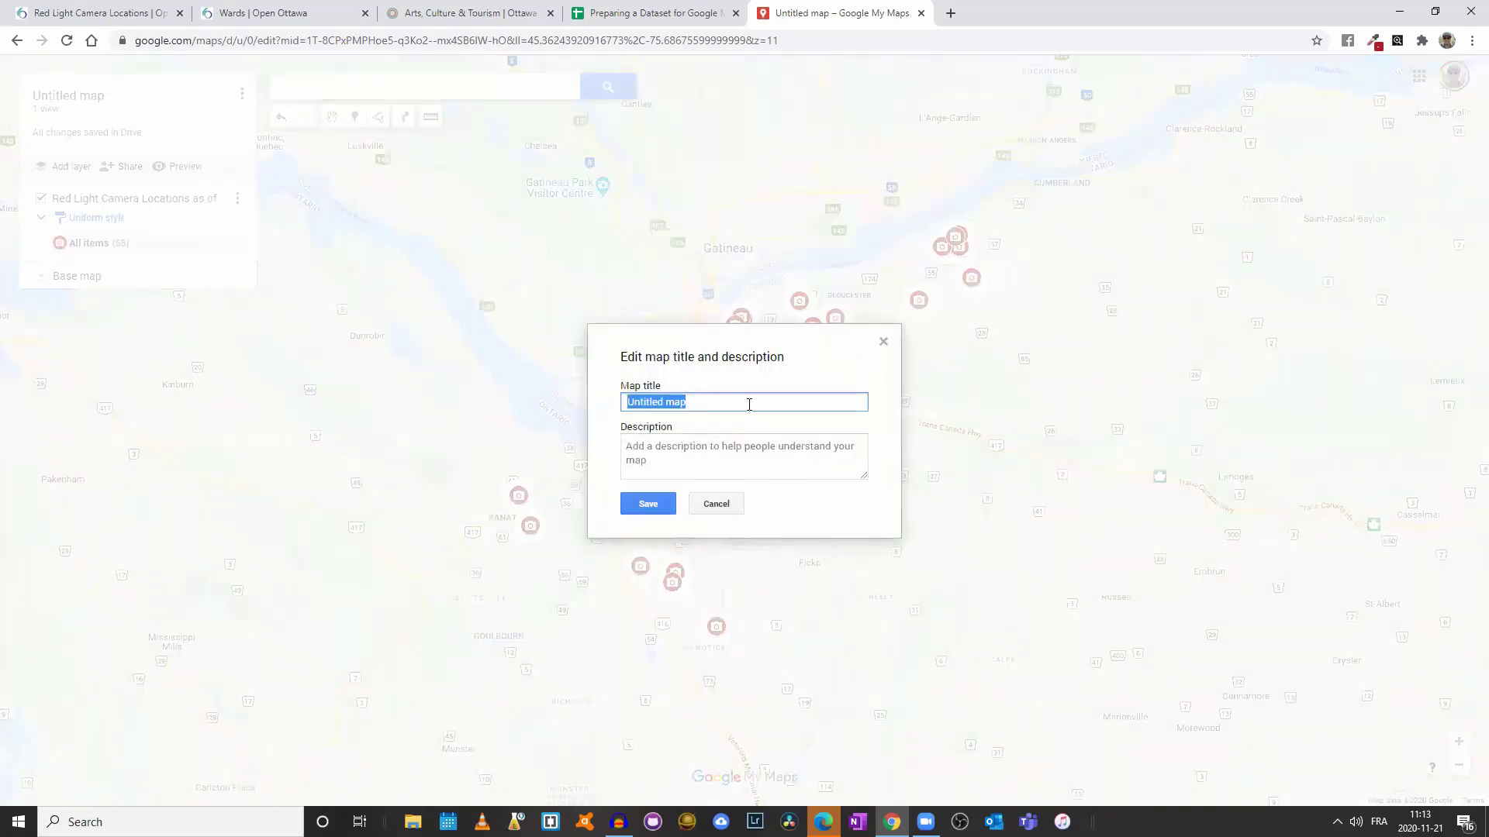
pyautogui.write('Red Light Cameras in ottawa')
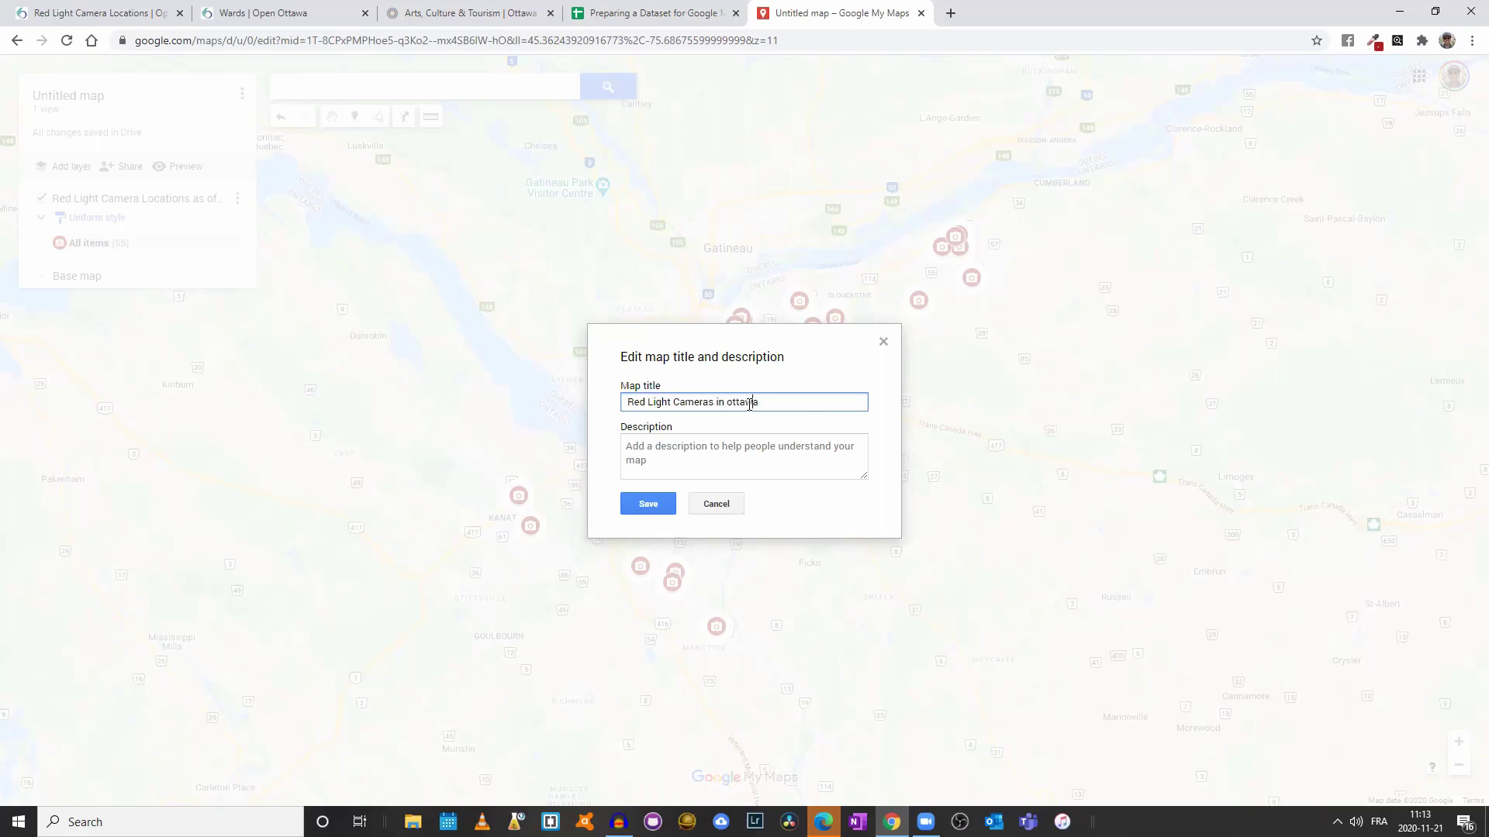
pyautogui.press('BackSpace')
pyautogui.write('O')
pyautogui.press('Tab')
pyautogui.write('As')
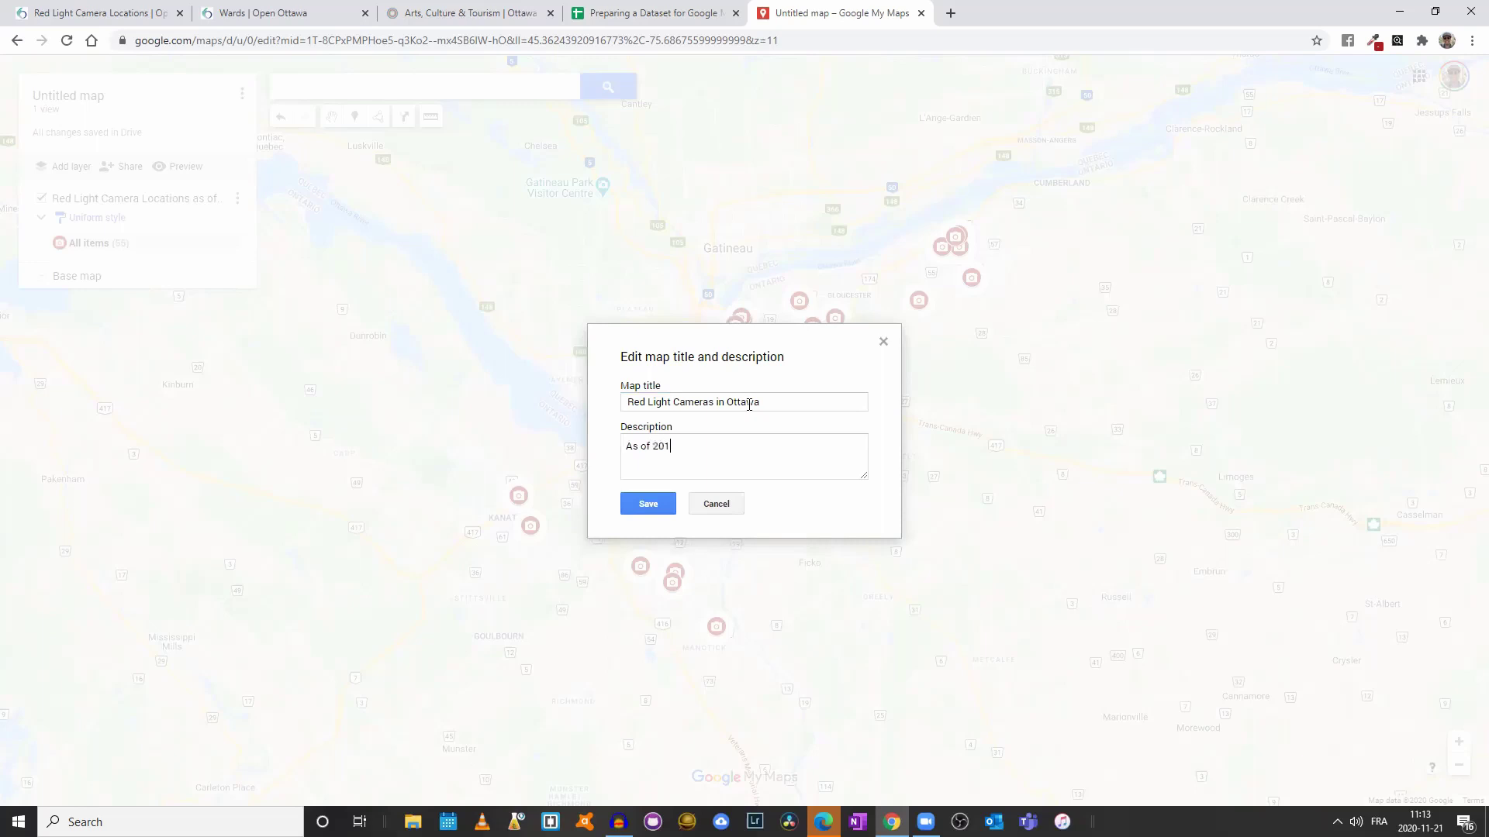
pyautogui.write('55 cameras were installed')
pyautogui.press('Delete')
pyautogui.write('a')
pyautogui.press('End')
pyautogui.click(648, 504)
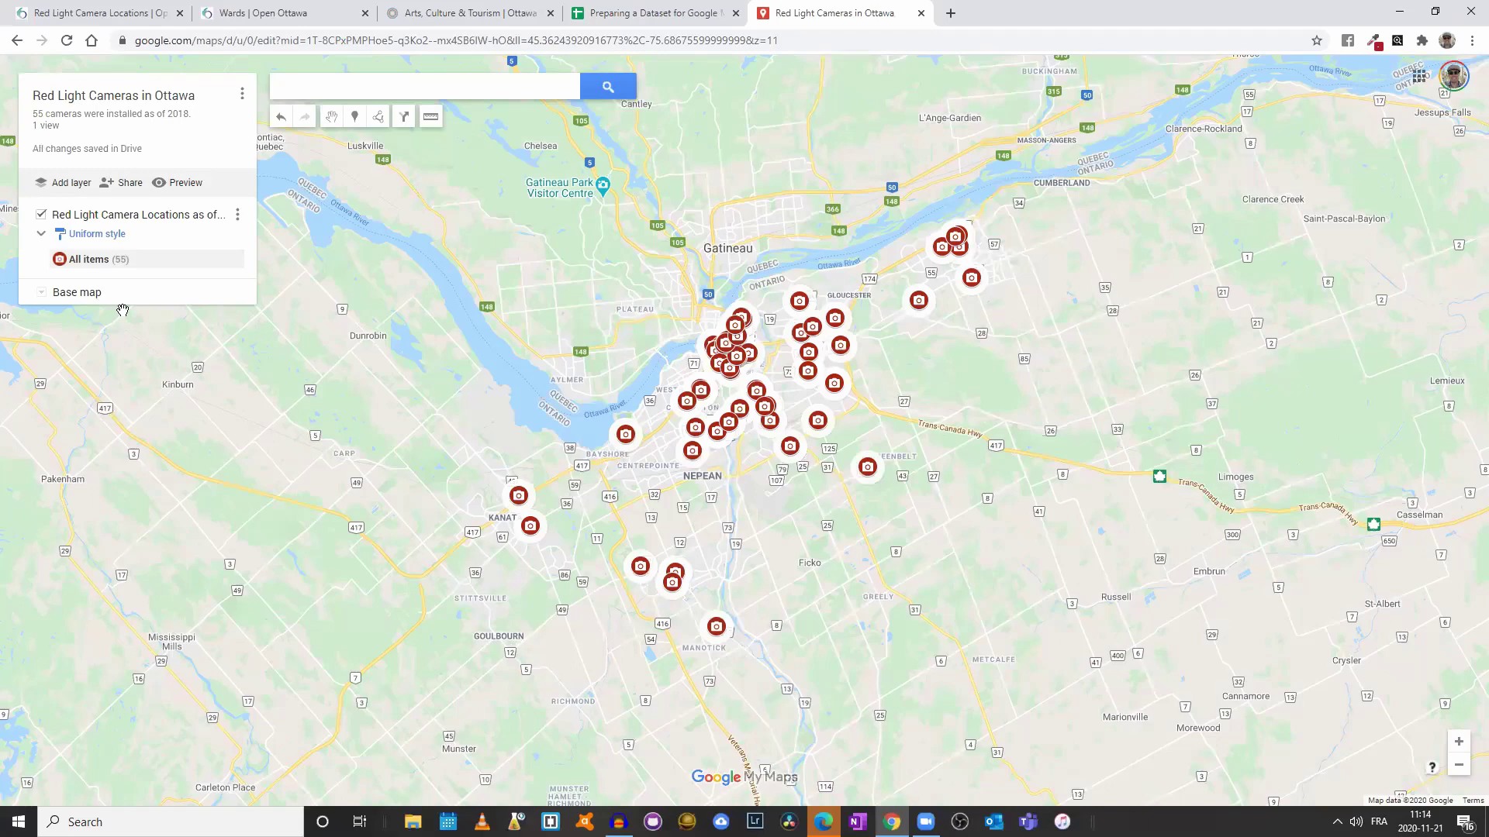
pyautogui.click(42, 293)
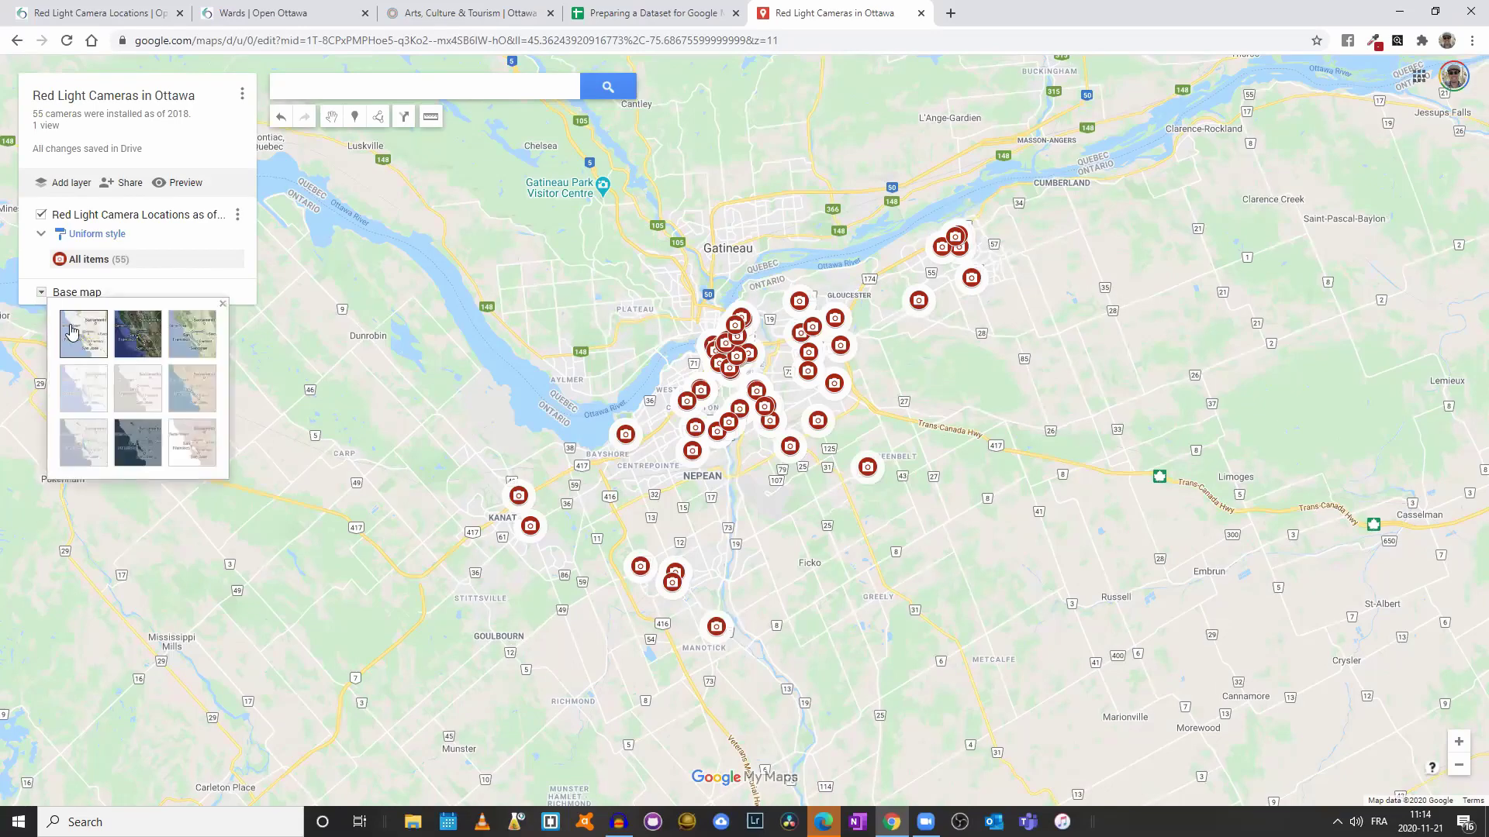
pyautogui.click(140, 341)
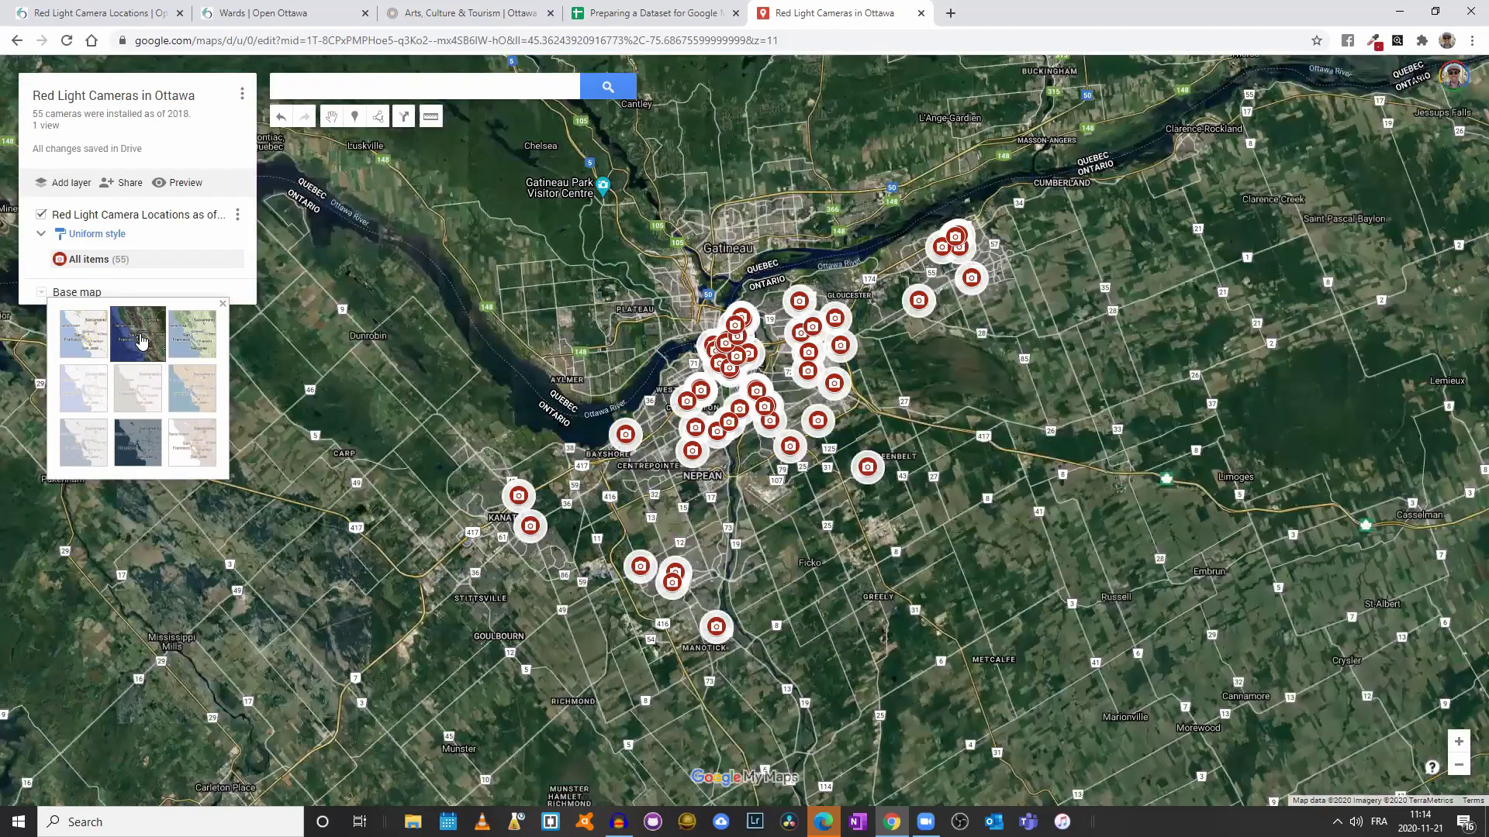
pyautogui.click(196, 342)
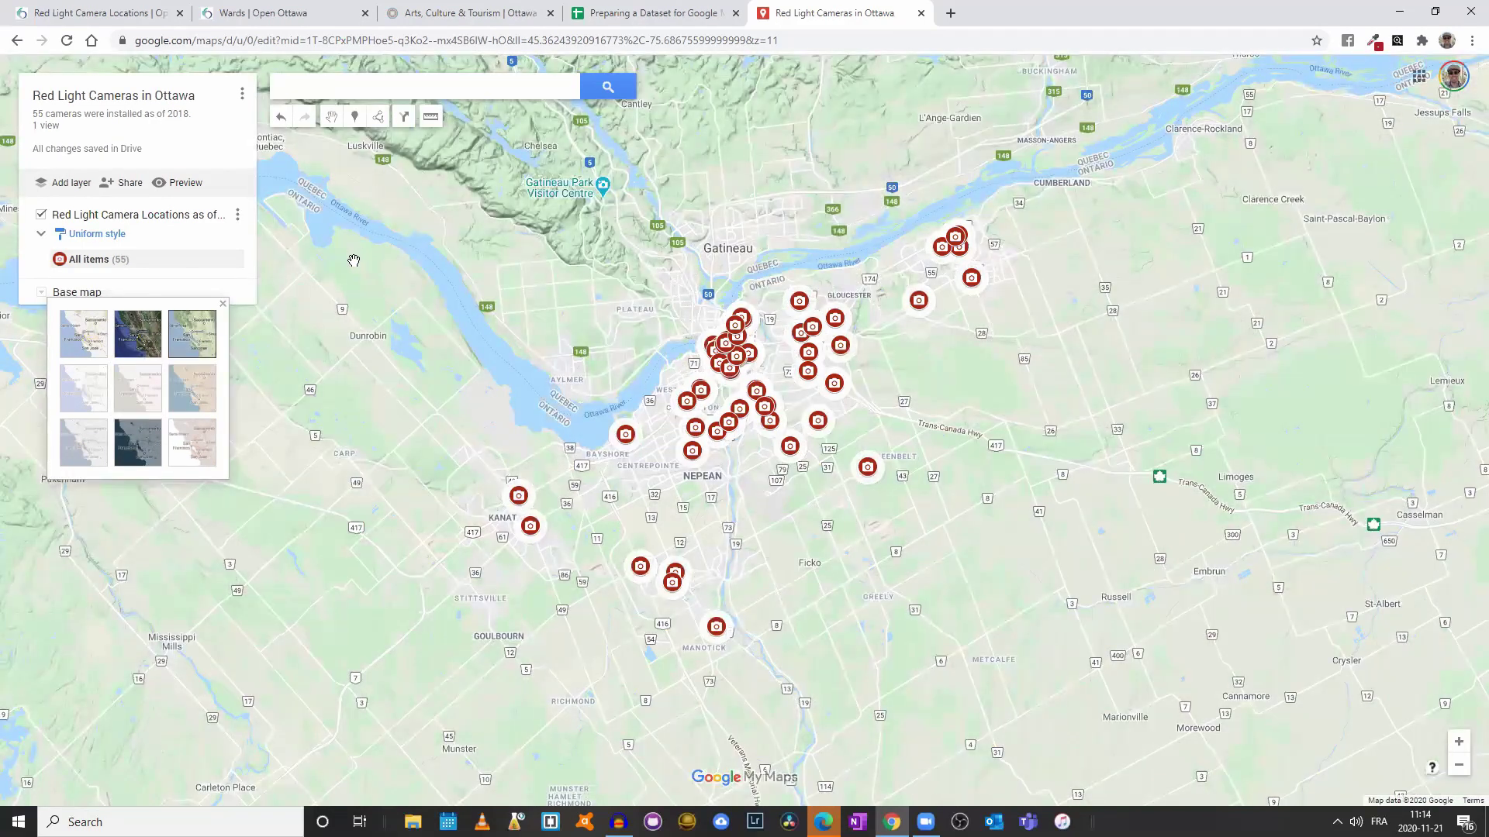
pyautogui.moveTo(468, 151); pyautogui.dragTo(500, 303)
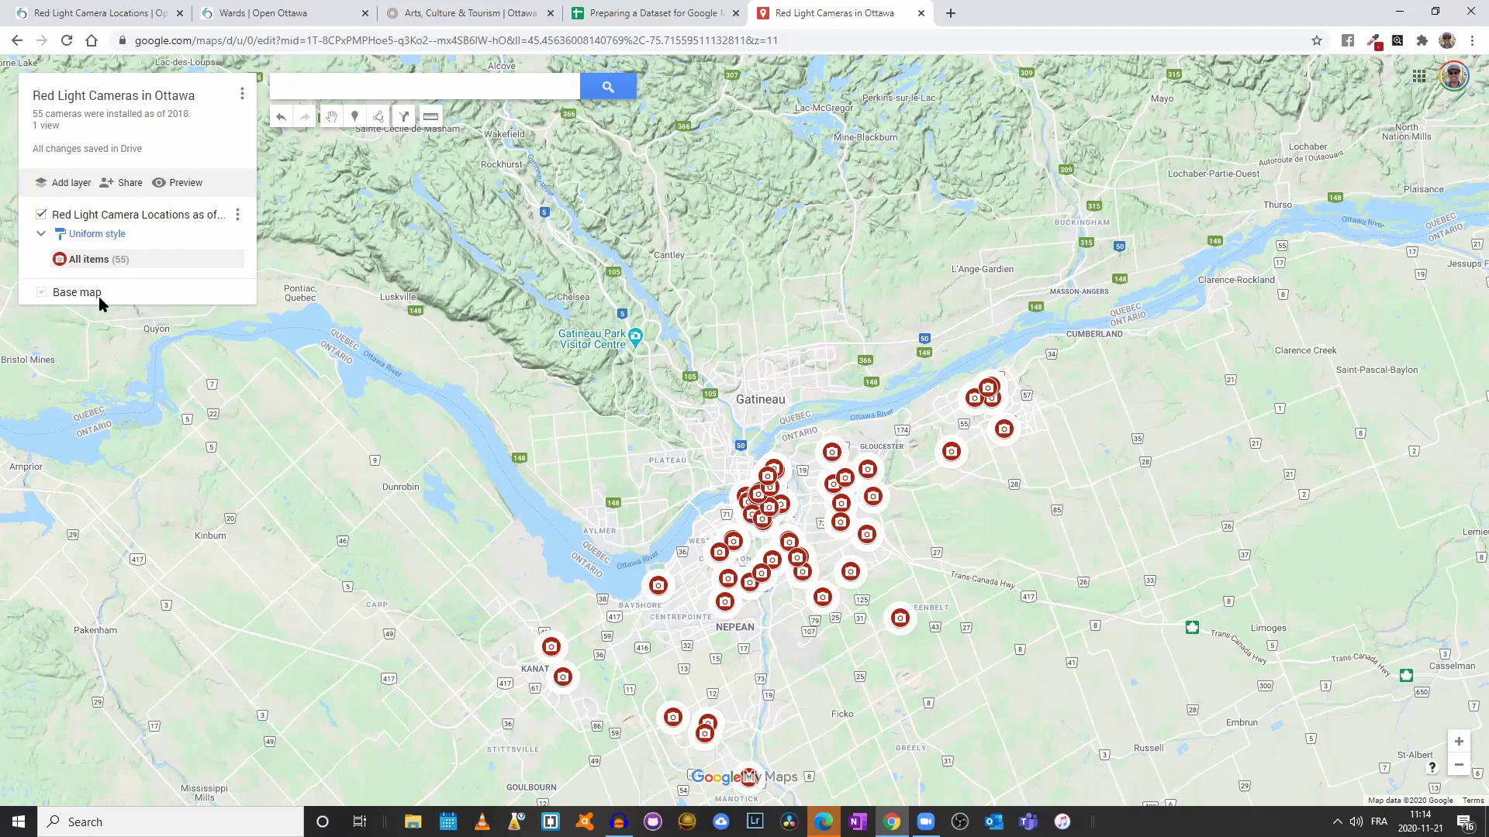
pyautogui.click(41, 293)
pyautogui.click(77, 345)
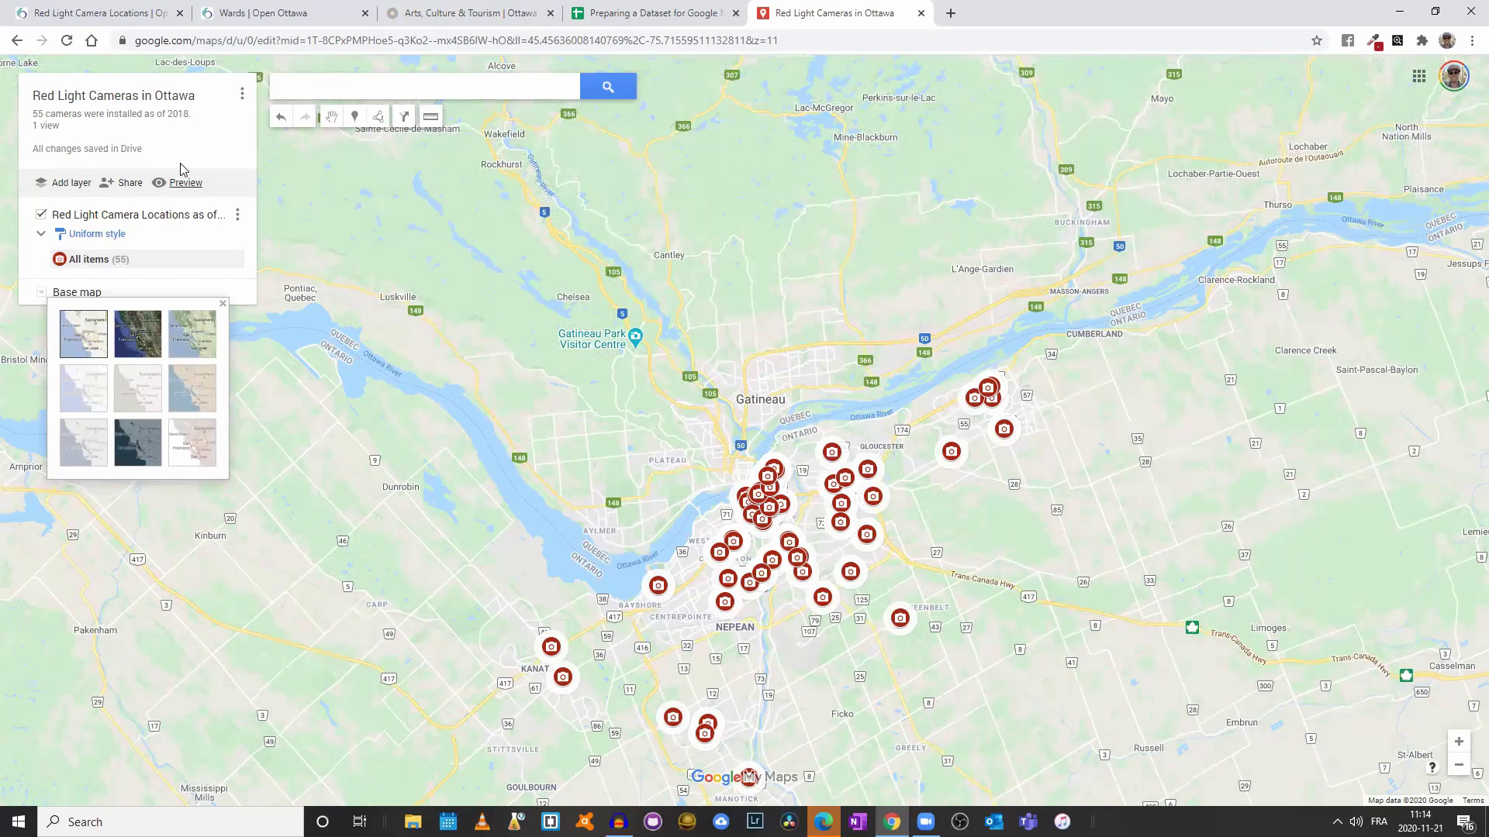
# Step: Add an empty layer to the map and switch to the Open Ottawa Wards page
pyautogui.click(72, 185)
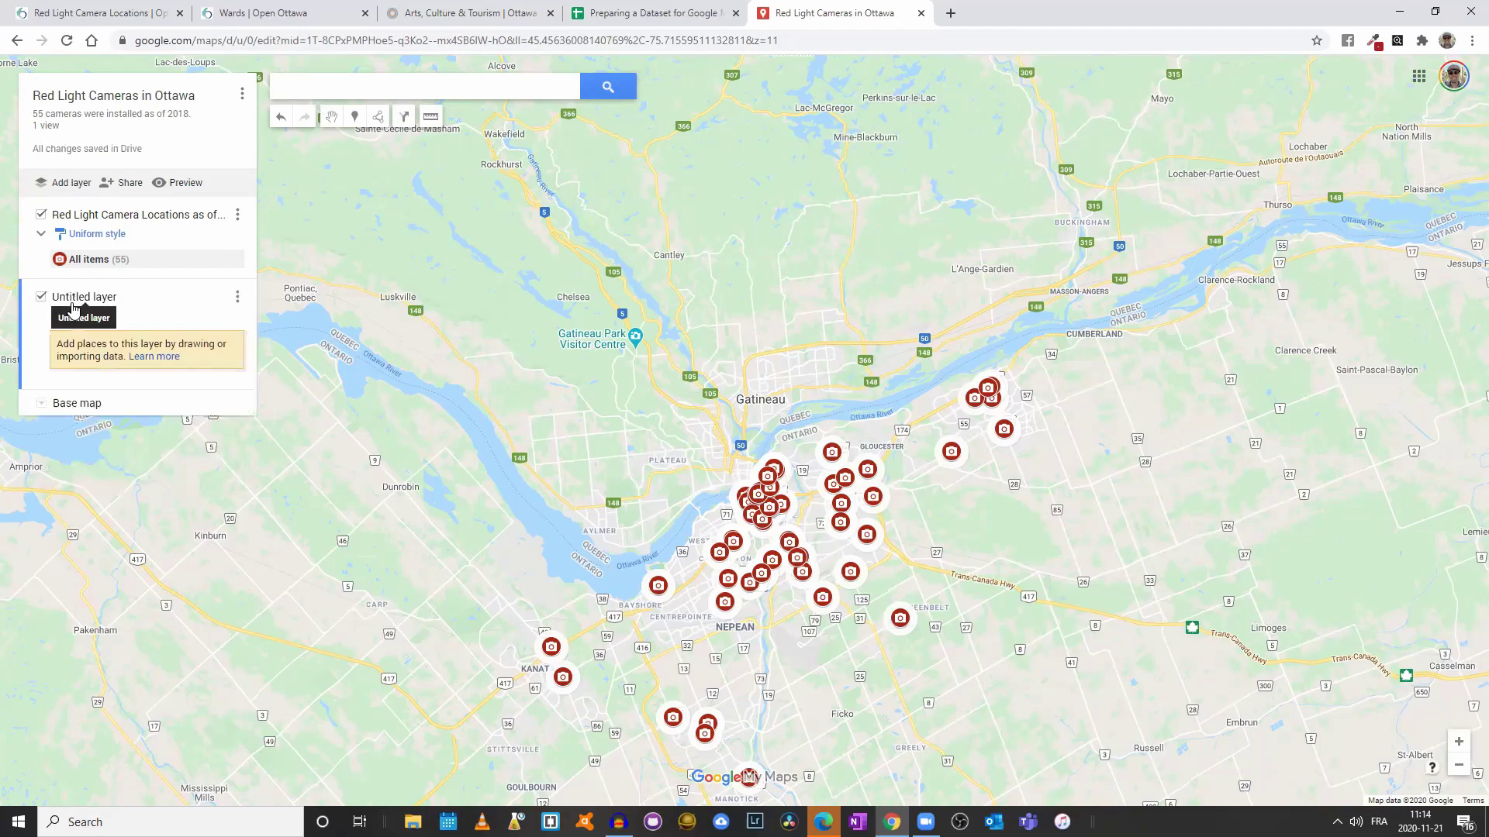
pyautogui.click(300, 15)
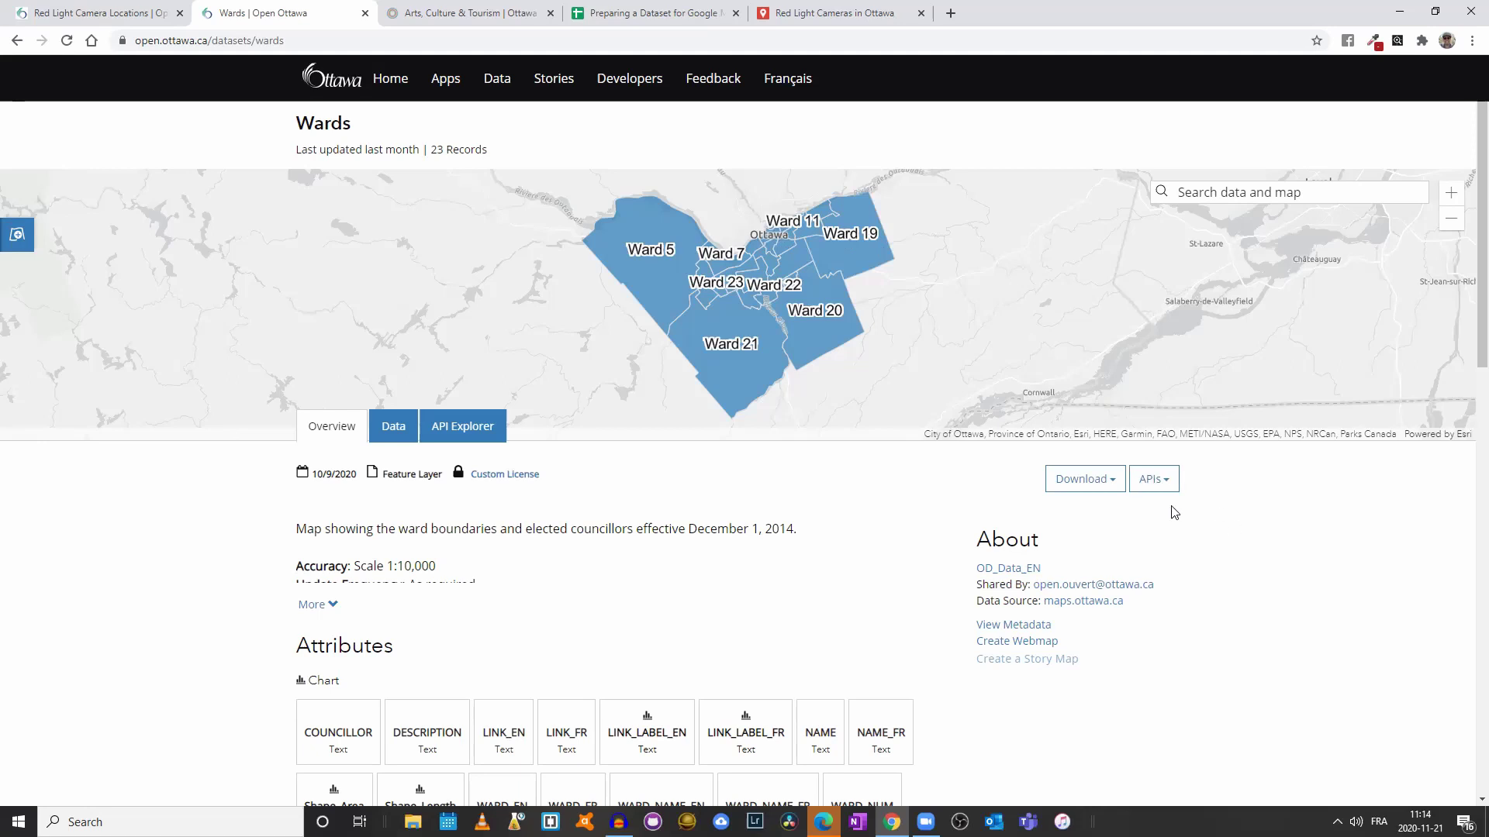
# Step: Download the Open Ottawa Wards dataset as Wards.kml and return to the camera map
pyautogui.click(1105, 490)
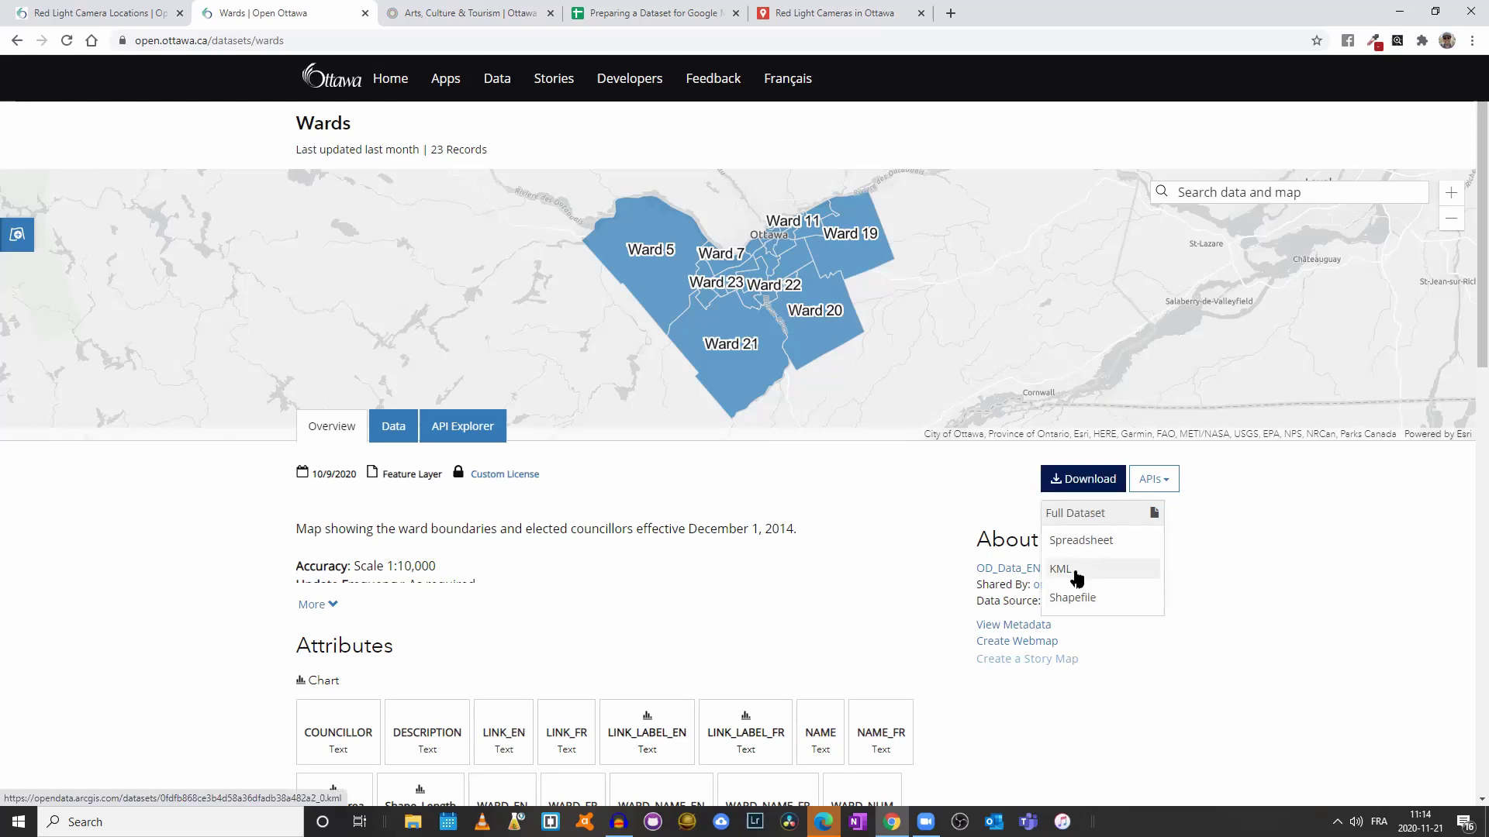
pyautogui.click(1076, 577)
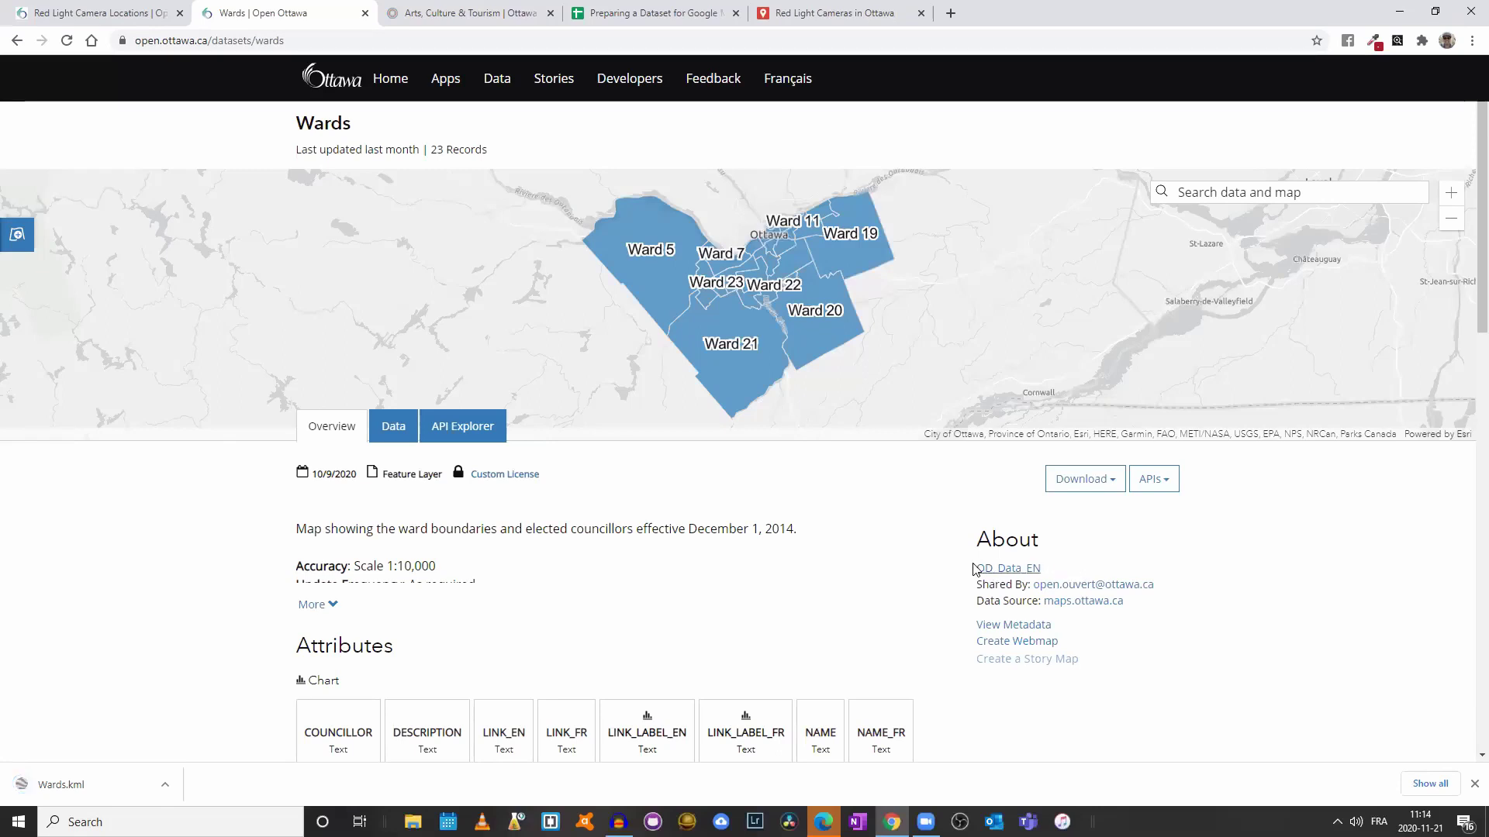
pyautogui.click(820, 21)
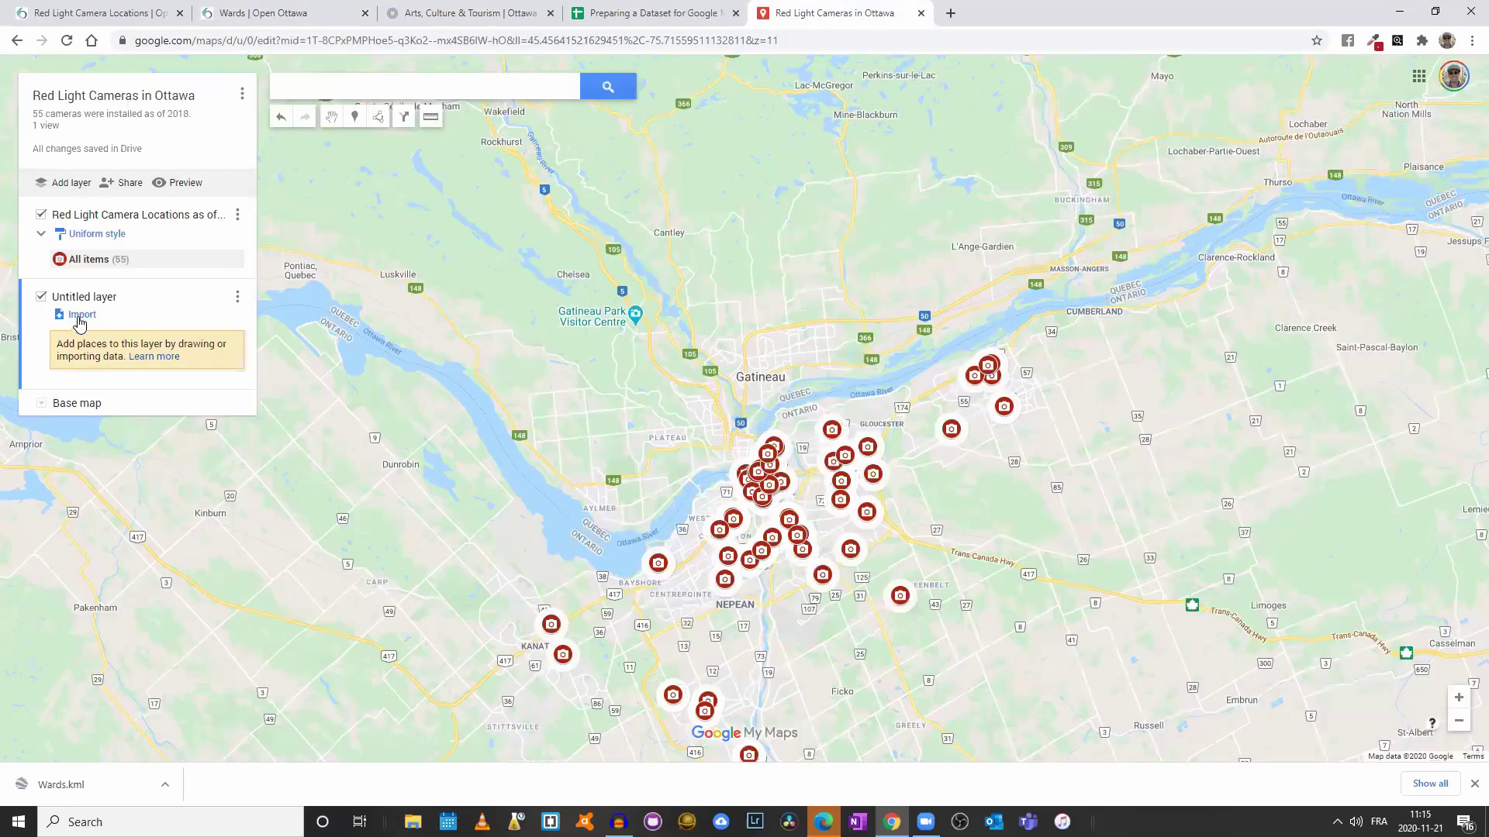
# Step: Import Wards.kml from the computer into the new Untitled layer and dismiss the downloads bar
pyautogui.click(81, 316)
pyautogui.click(713, 449)
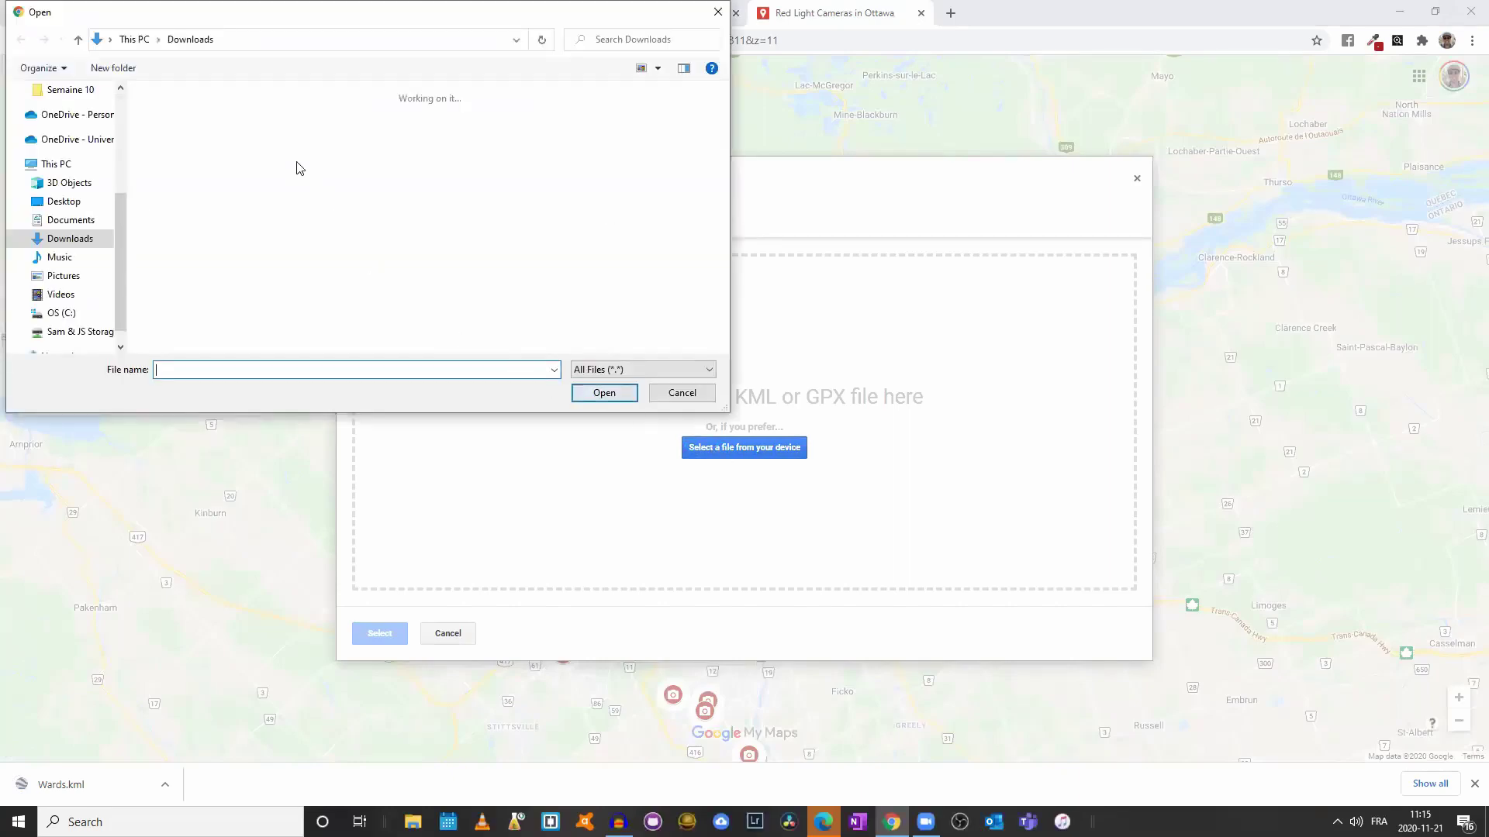
pyautogui.click(253, 165)
pyautogui.click(604, 393)
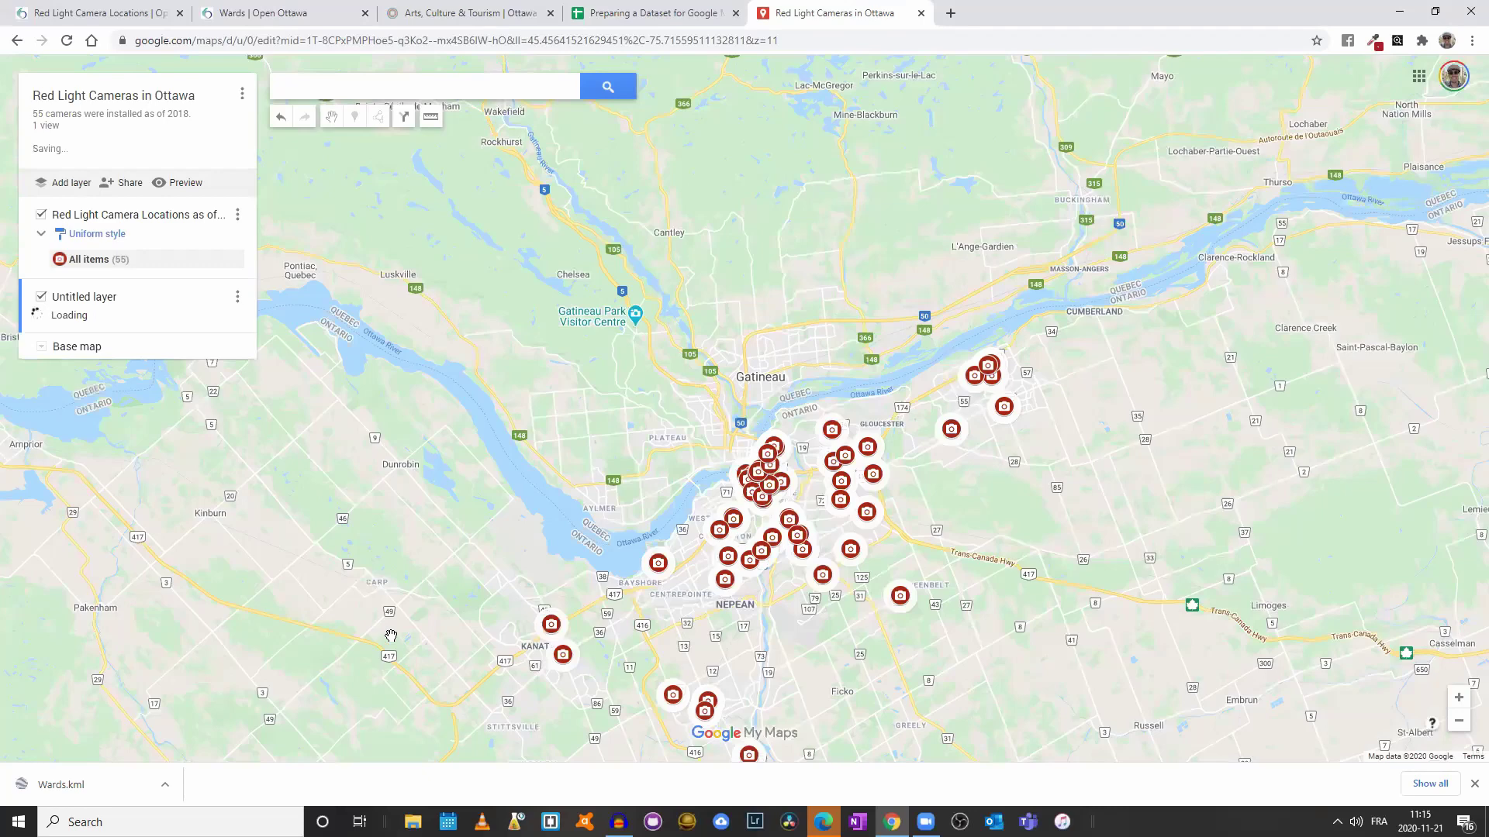
pyautogui.click(1472, 784)
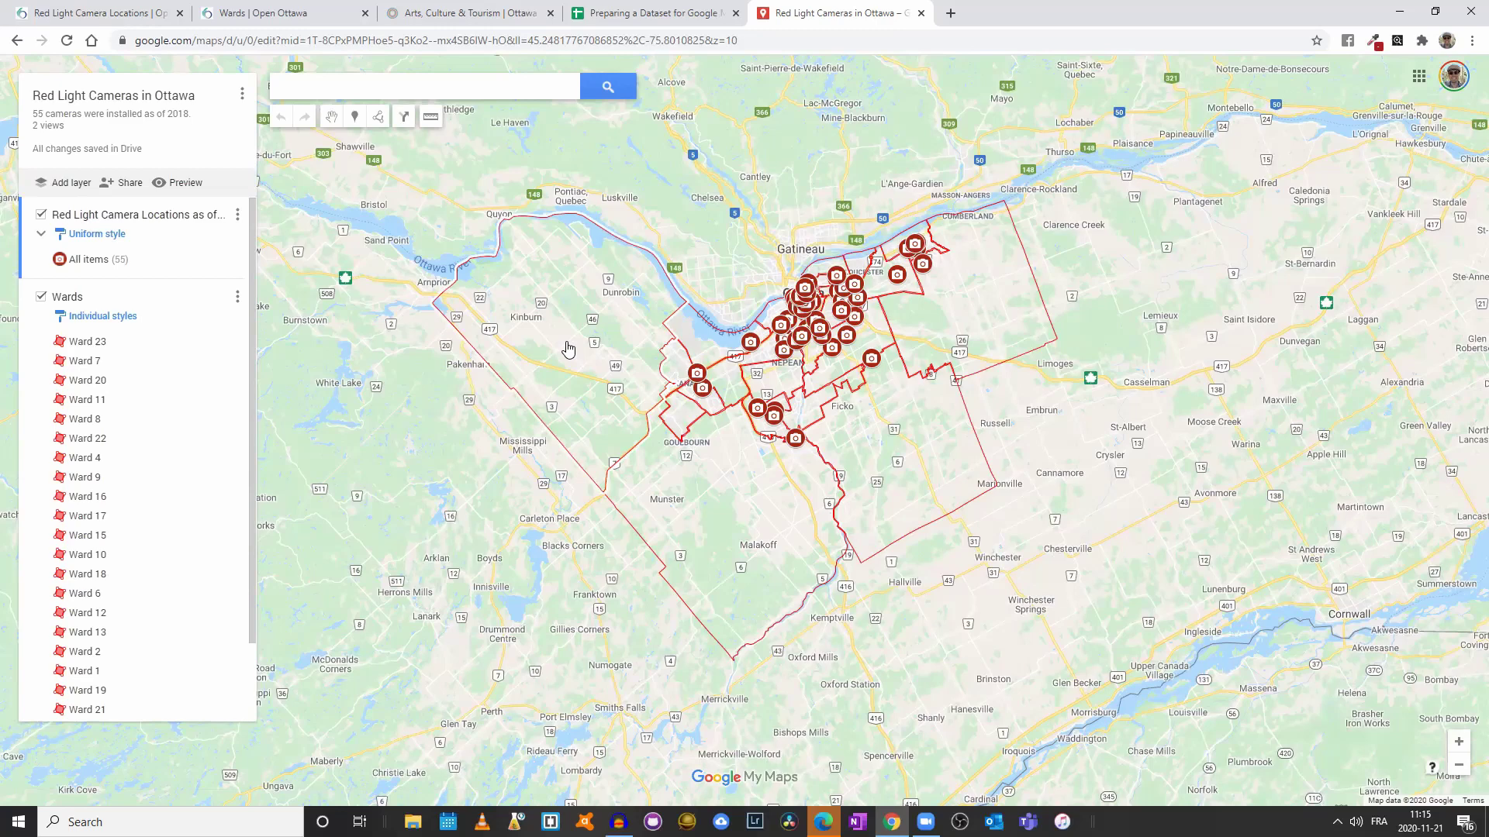
# Step: Select the Ward 5 polygon on the map and open its details for editing
pyautogui.scroll(-2, 234, 360)
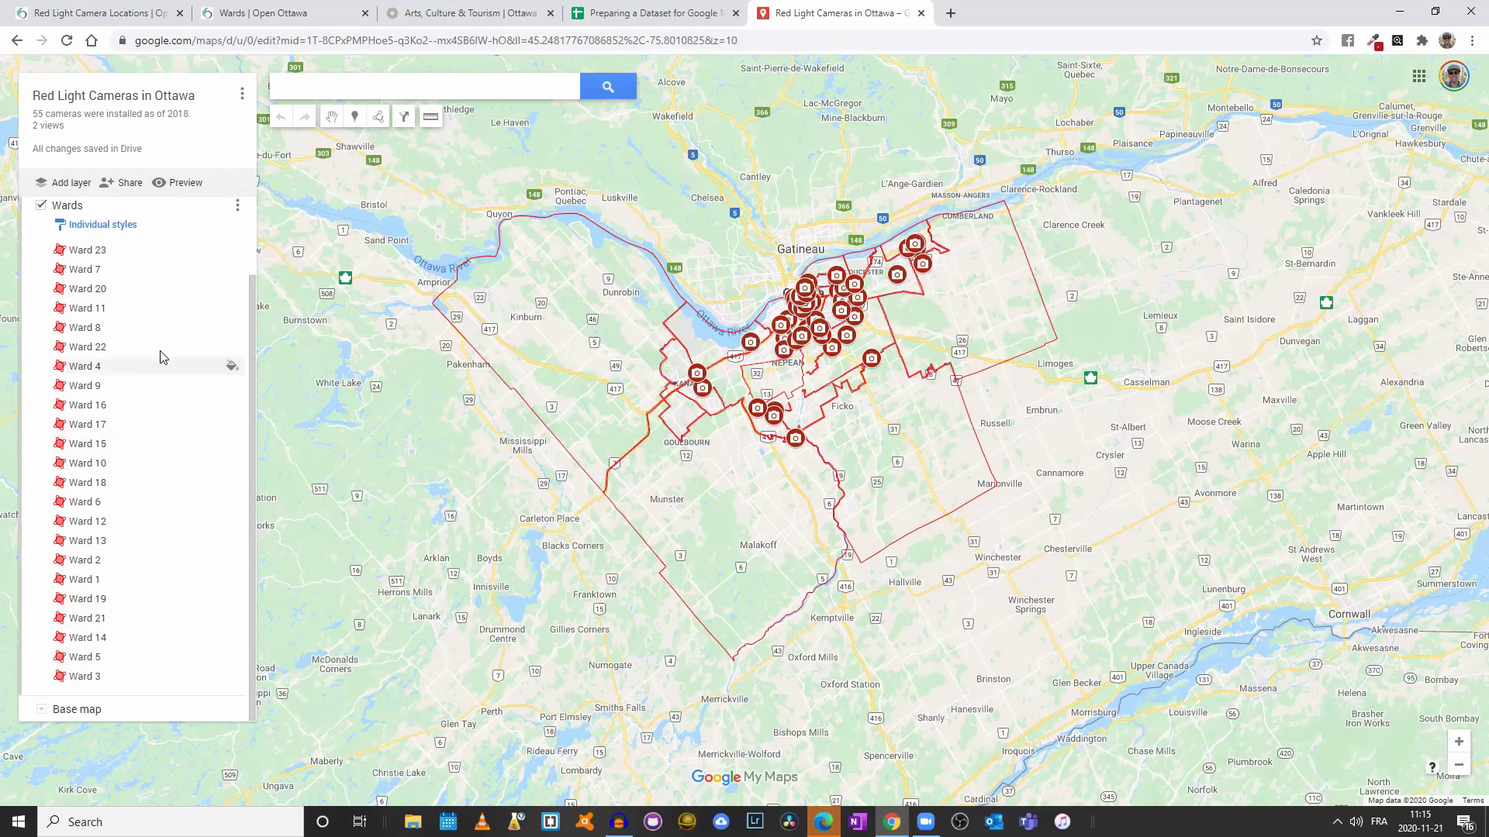
pyautogui.moveTo(231, 256)
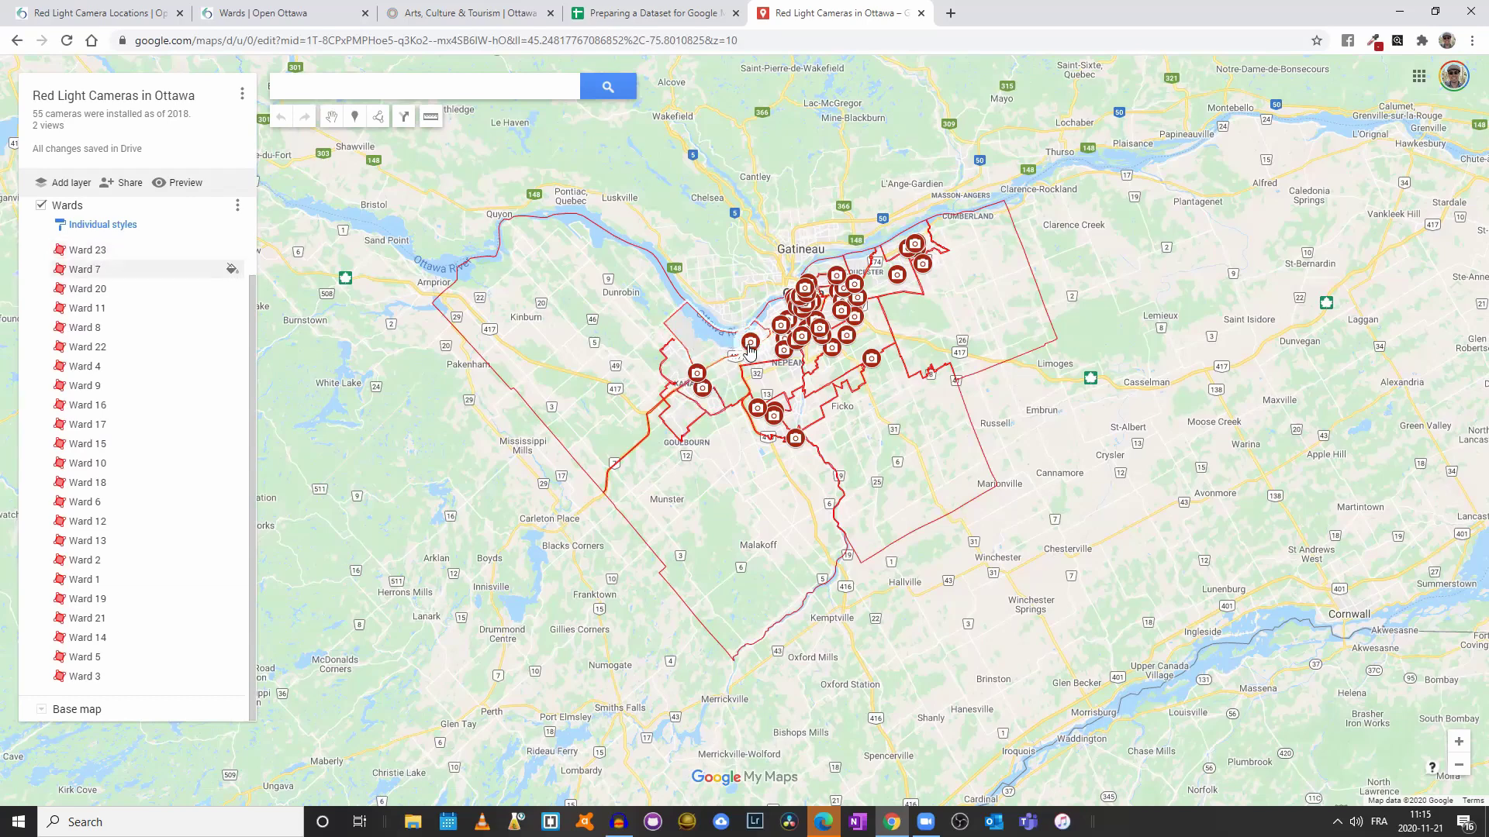
pyautogui.click(528, 300)
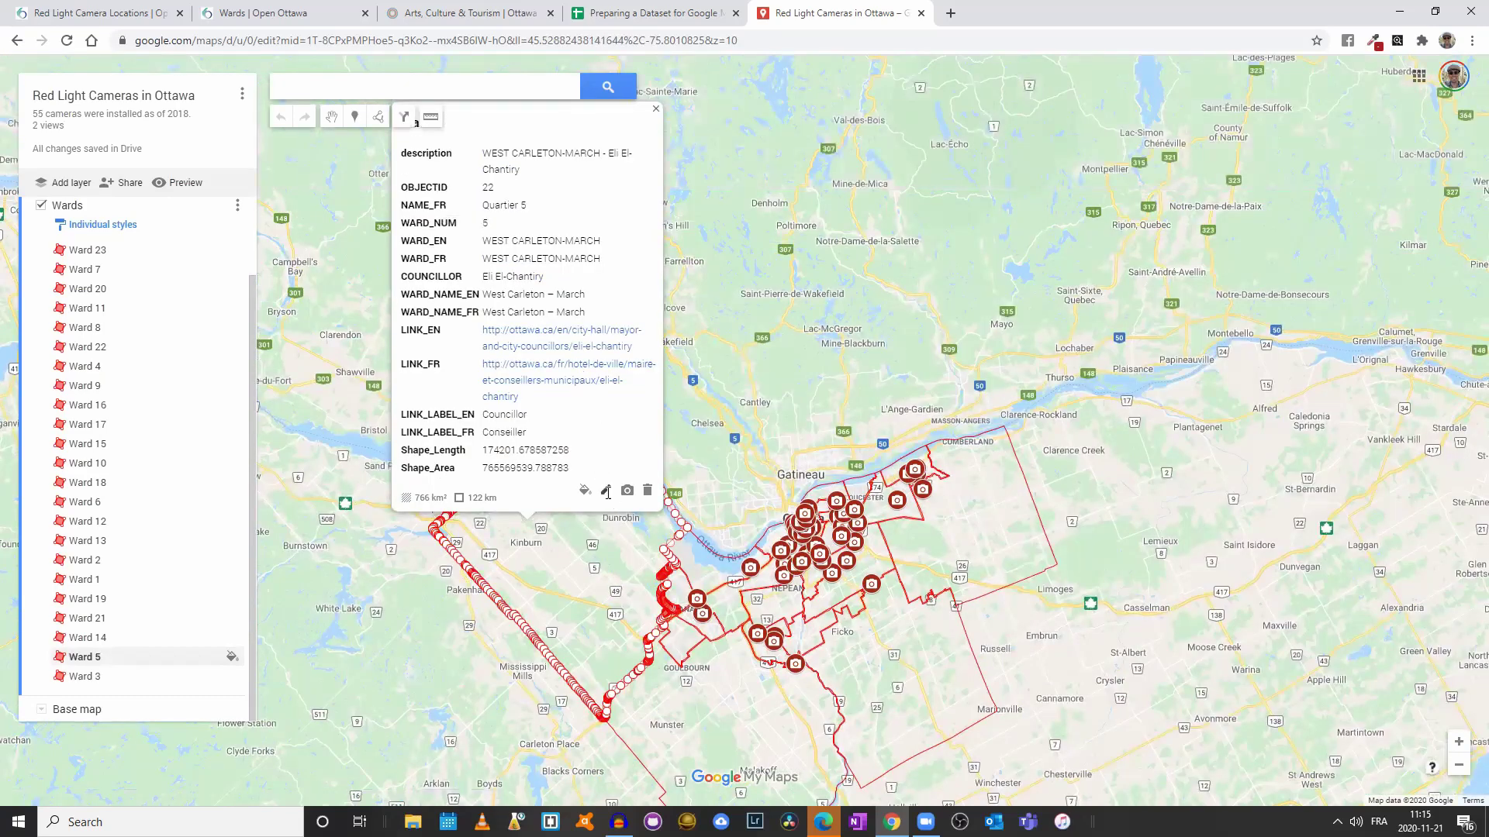
pyautogui.click(604, 490)
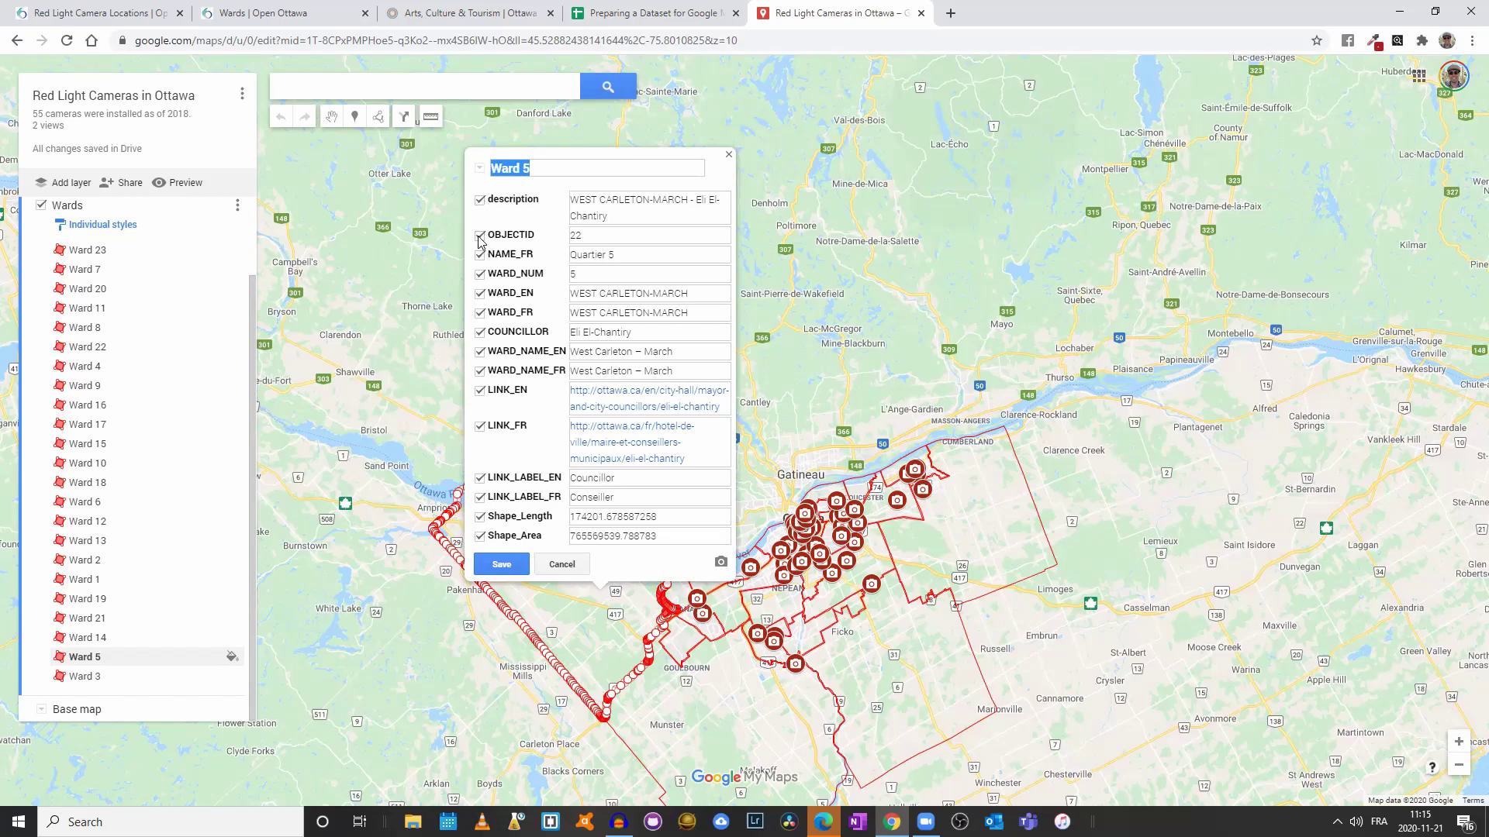
# Step: Hide the description, OBJECTID, NAME_FR, WARD_NUM, COUNCILLOR, WARD_NAME_EN and WARD_NAME_FR fields
pyautogui.click(481, 200)
pyautogui.click(480, 236)
pyautogui.click(480, 255)
pyautogui.click(480, 276)
pyautogui.click(479, 334)
pyautogui.click(480, 353)
pyautogui.click(479, 372)
# Step: Hide LINK_EN, LINK_FR, LINK_LABEL_EN, LINK_LABEL_FR and Shape_Length, then save with only WARD_EN shown
pyautogui.click(481, 391)
pyautogui.click(480, 426)
pyautogui.click(480, 479)
pyautogui.click(480, 498)
pyautogui.click(480, 518)
pyautogui.click(502, 564)
# Step: Confirm a ward card shows only its name, then fill Ward 23 solid orange
pyautogui.click(985, 513)
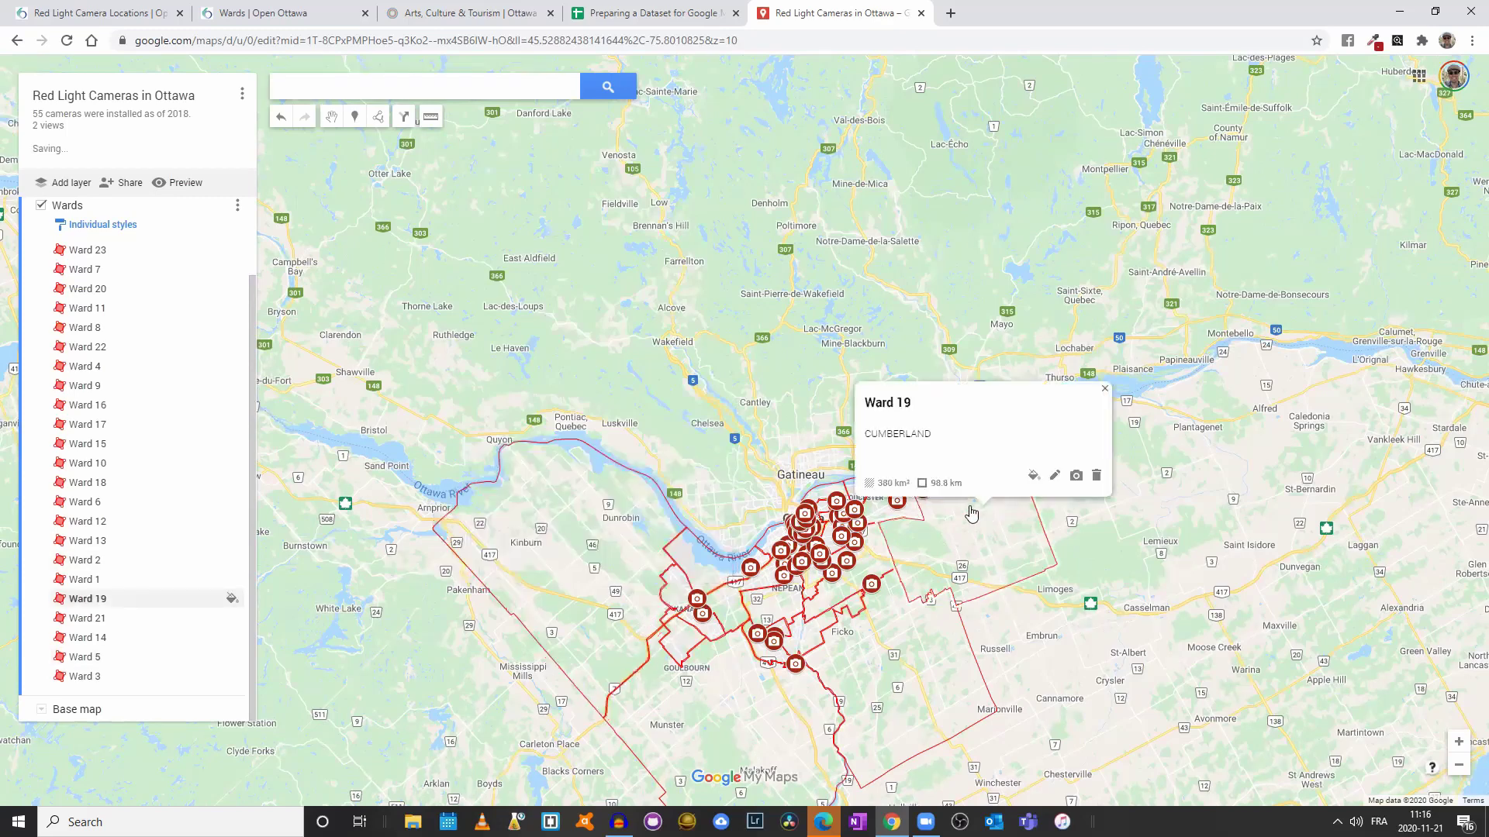
pyautogui.click(564, 582)
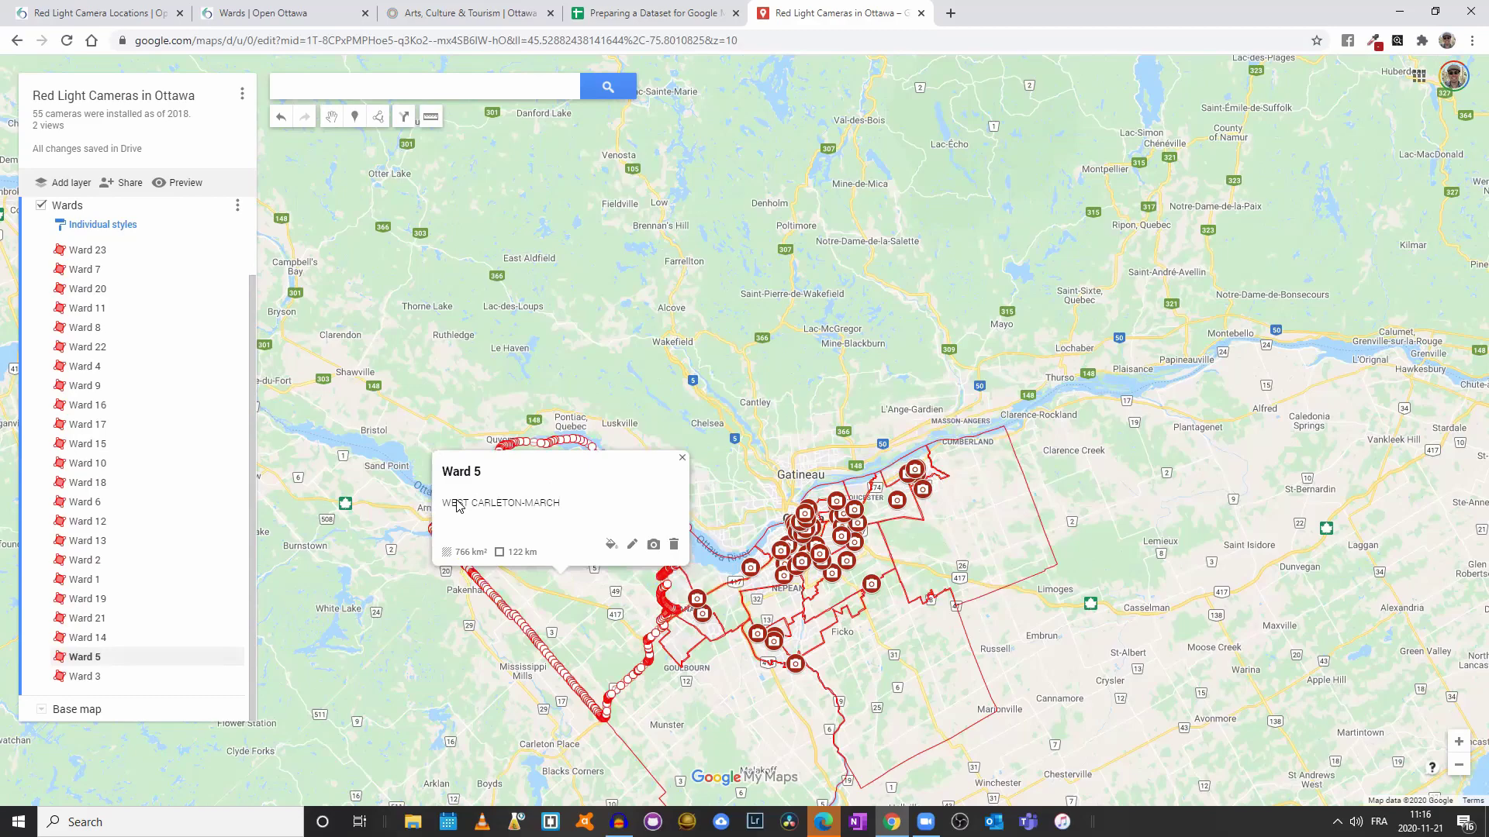
pyautogui.scroll(-1, 1070, 361)
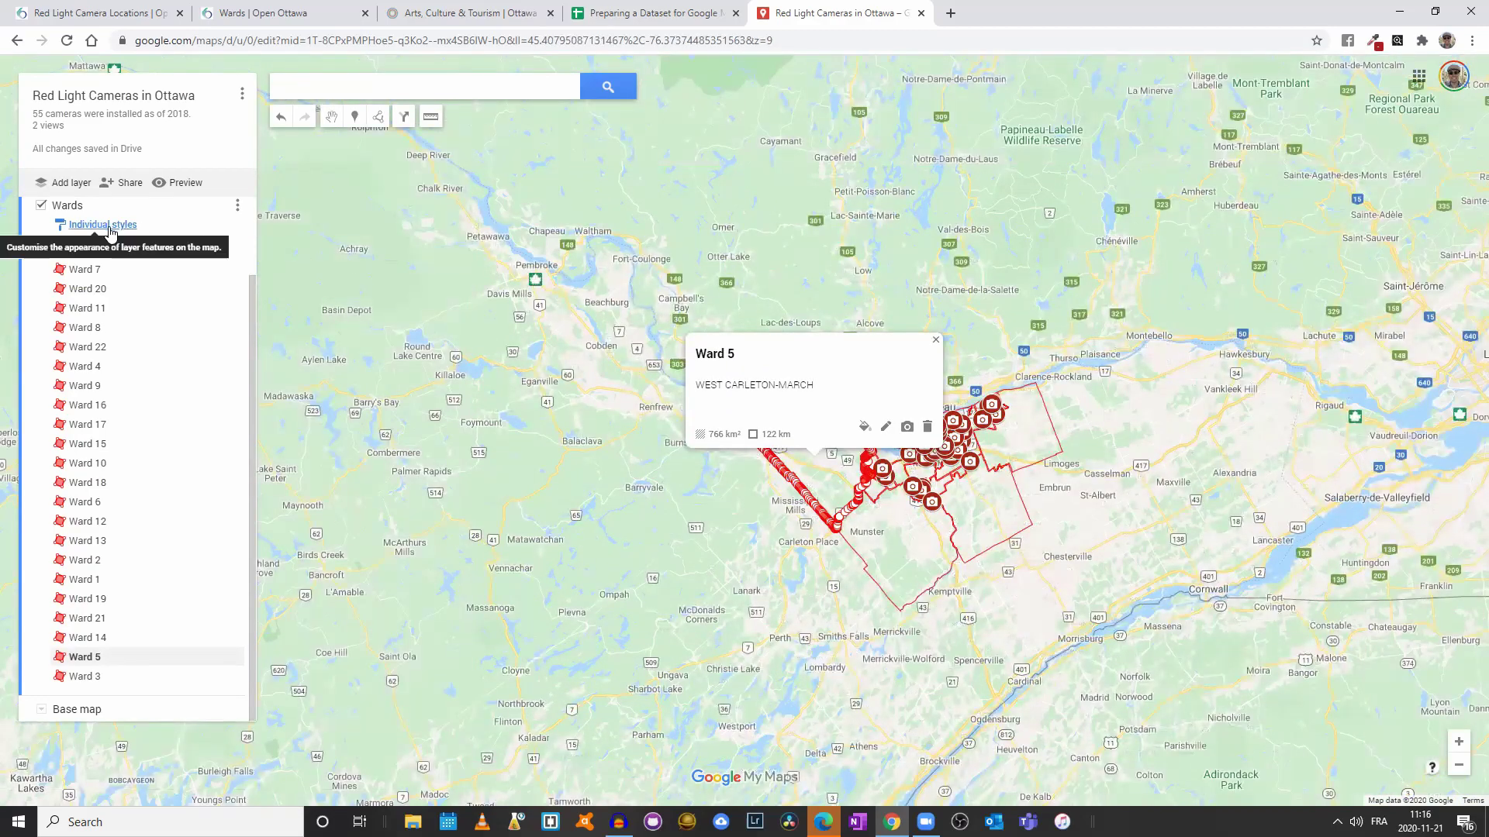
pyautogui.click(230, 250)
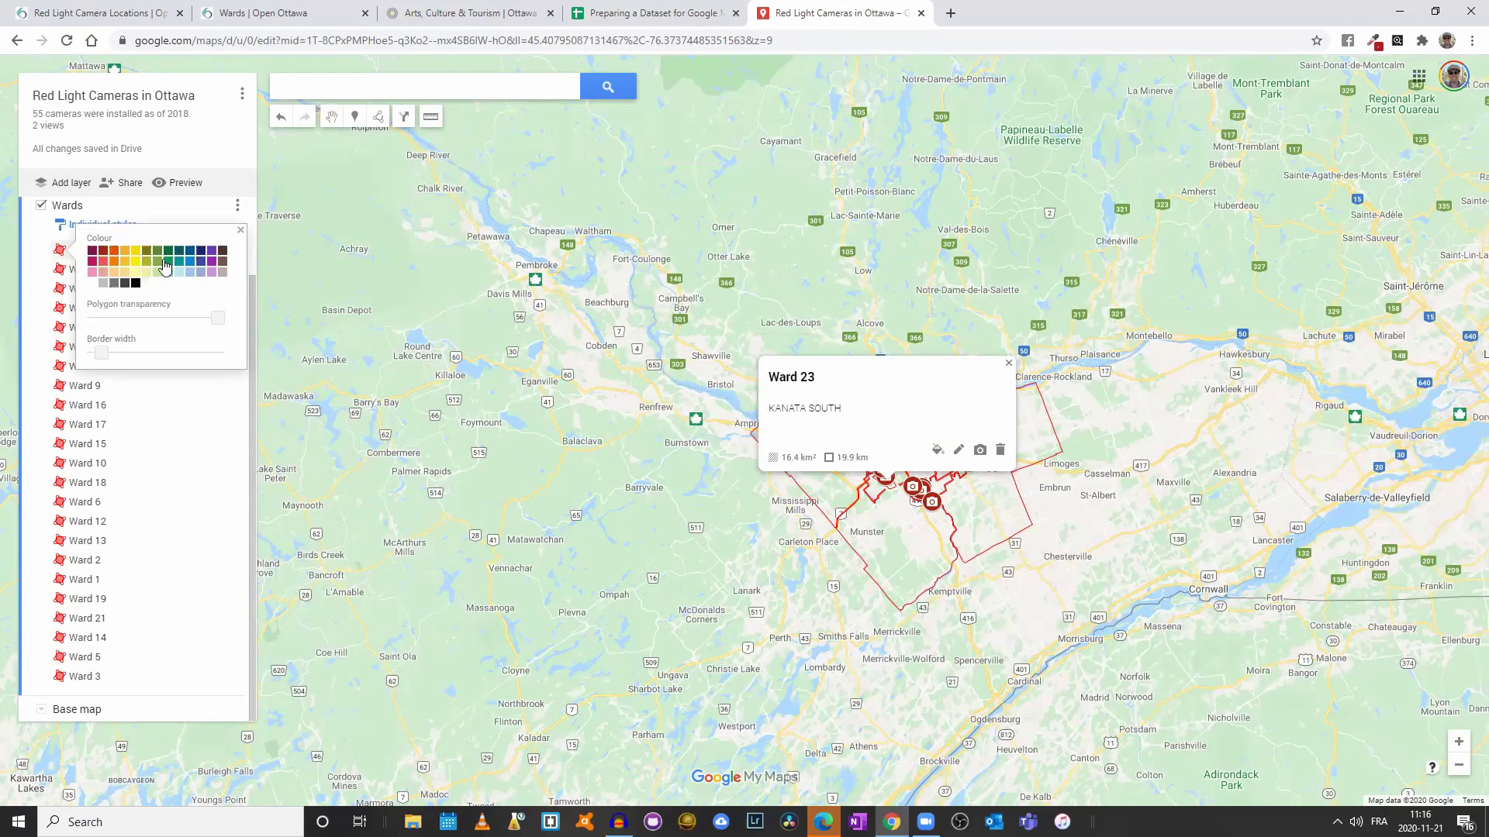
pyautogui.click(110, 249)
pyautogui.moveTo(217, 318); pyautogui.dragTo(92, 319)
pyautogui.scroll(2, 884, 486)
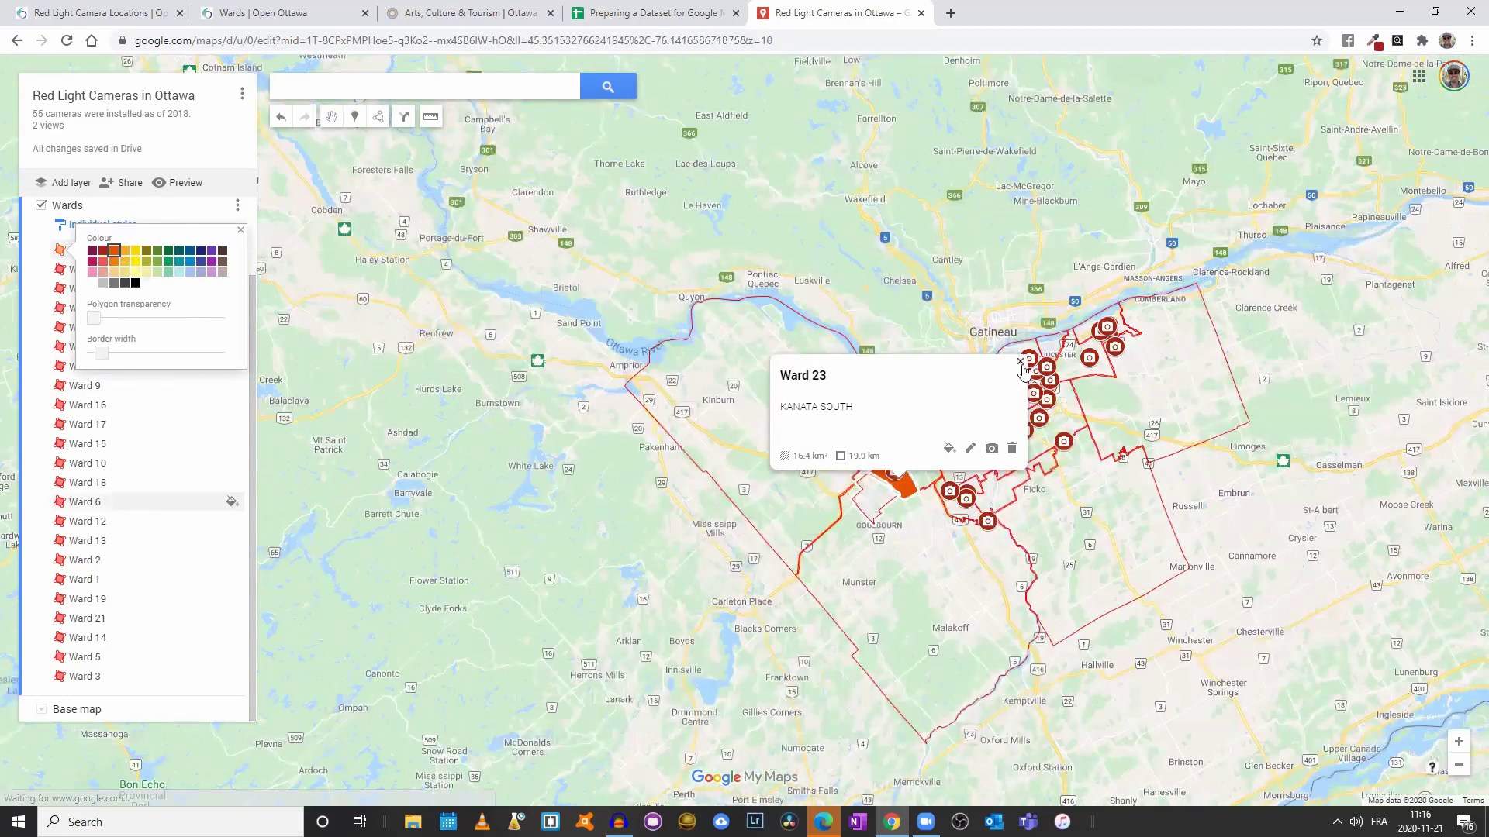
pyautogui.click(1013, 362)
# Step: Fill Ward 7 solid dark blue with full opacity
pyautogui.scroll(2, 940, 489)
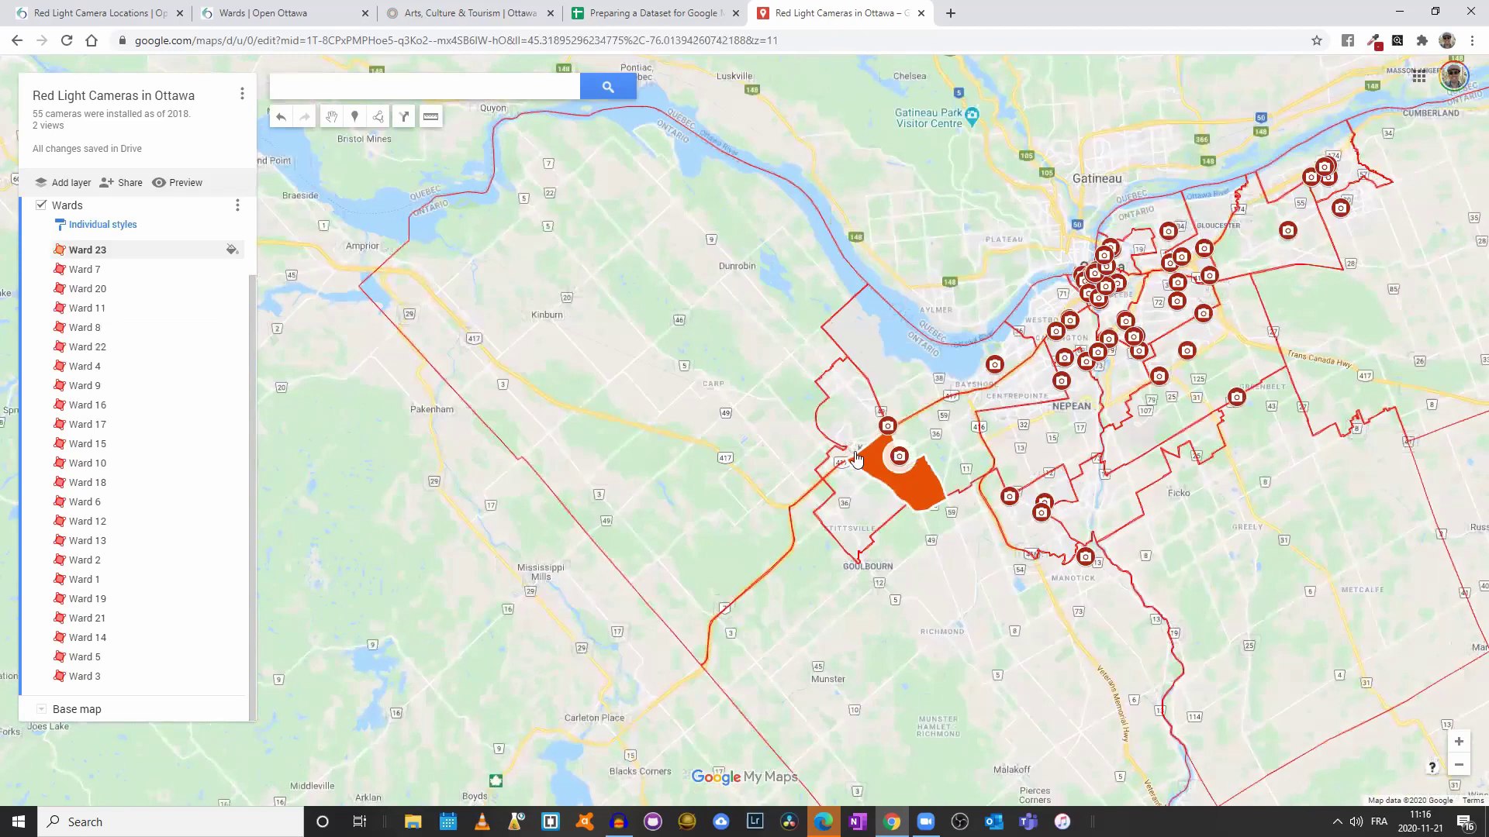
pyautogui.click(87, 270)
pyautogui.click(231, 269)
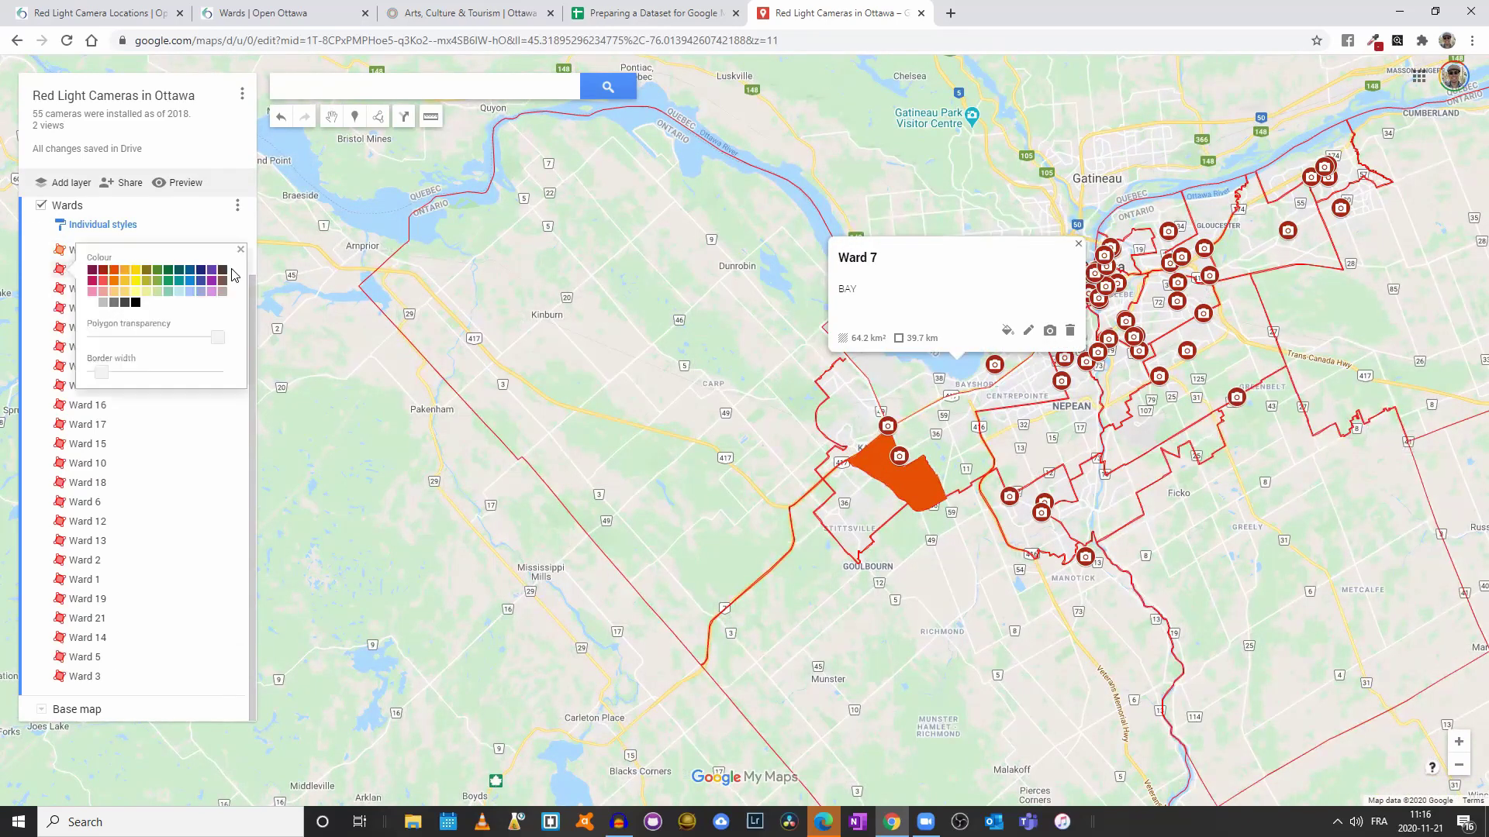
pyautogui.click(200, 269)
pyautogui.moveTo(218, 337); pyautogui.dragTo(145, 338)
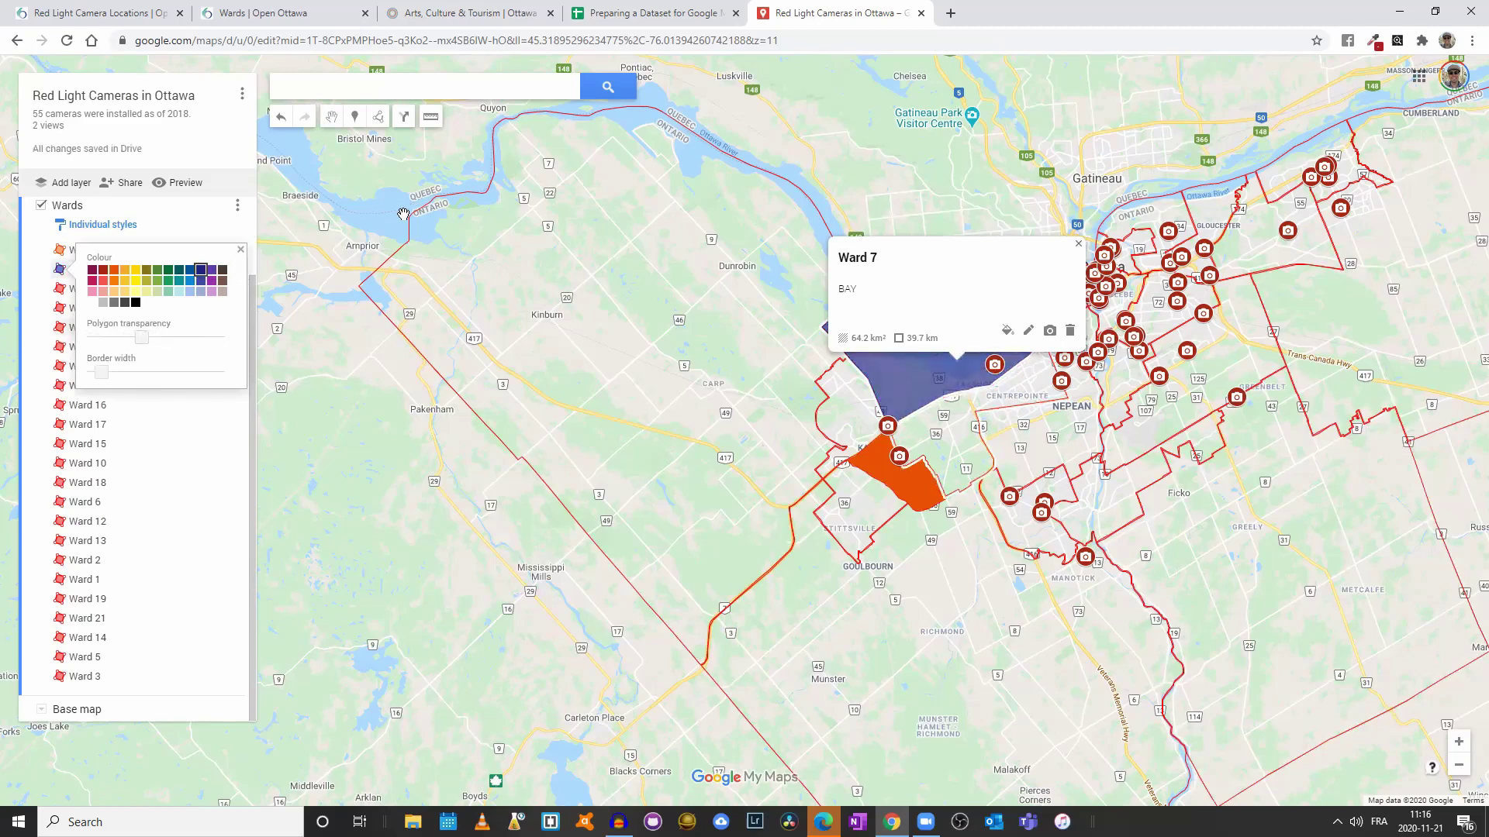
# Step: Open the Wards layer's data table
pyautogui.click(622, 256)
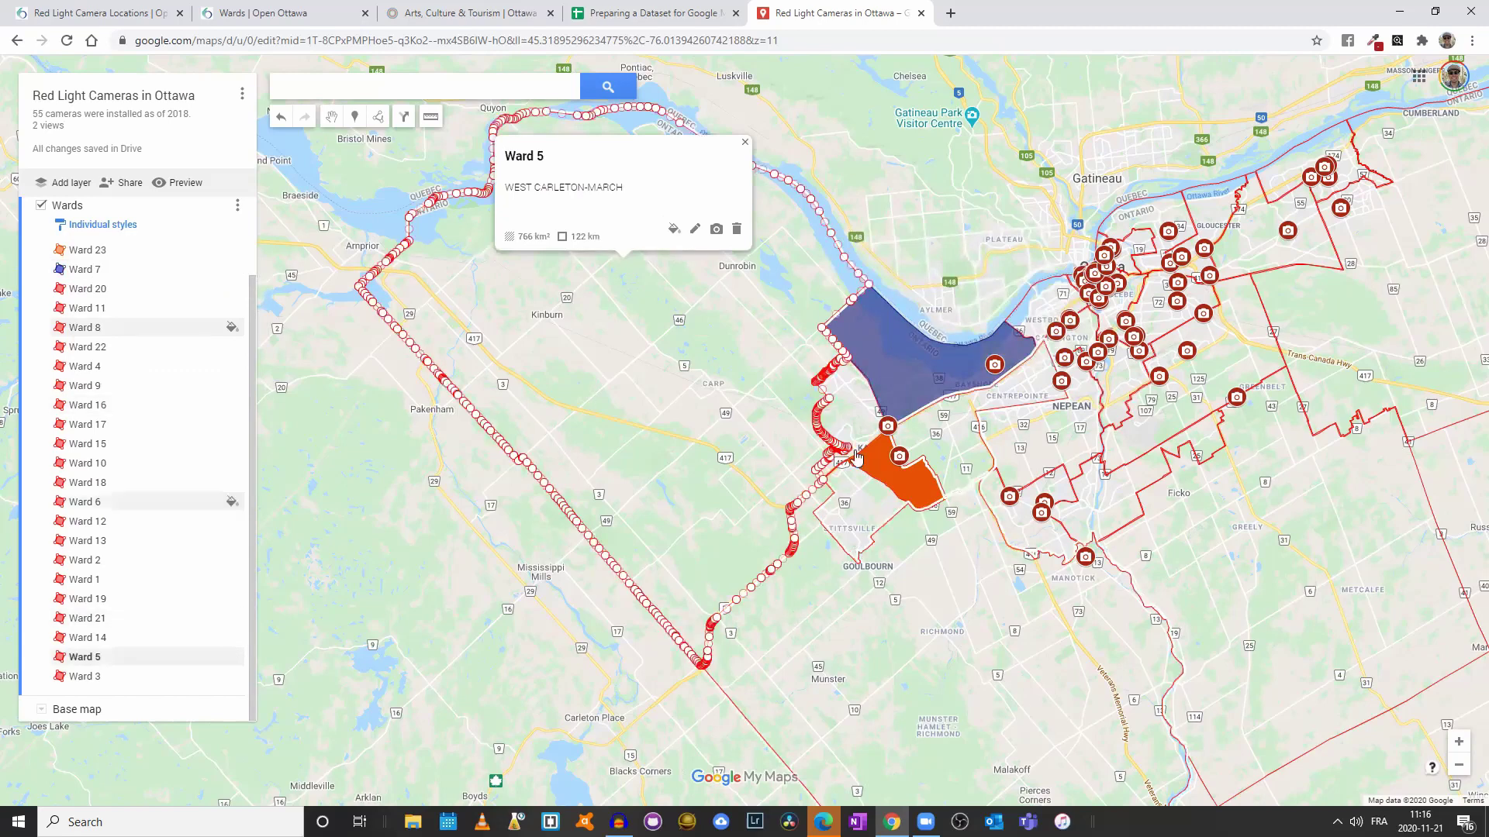
pyautogui.click(236, 210)
pyautogui.click(156, 280)
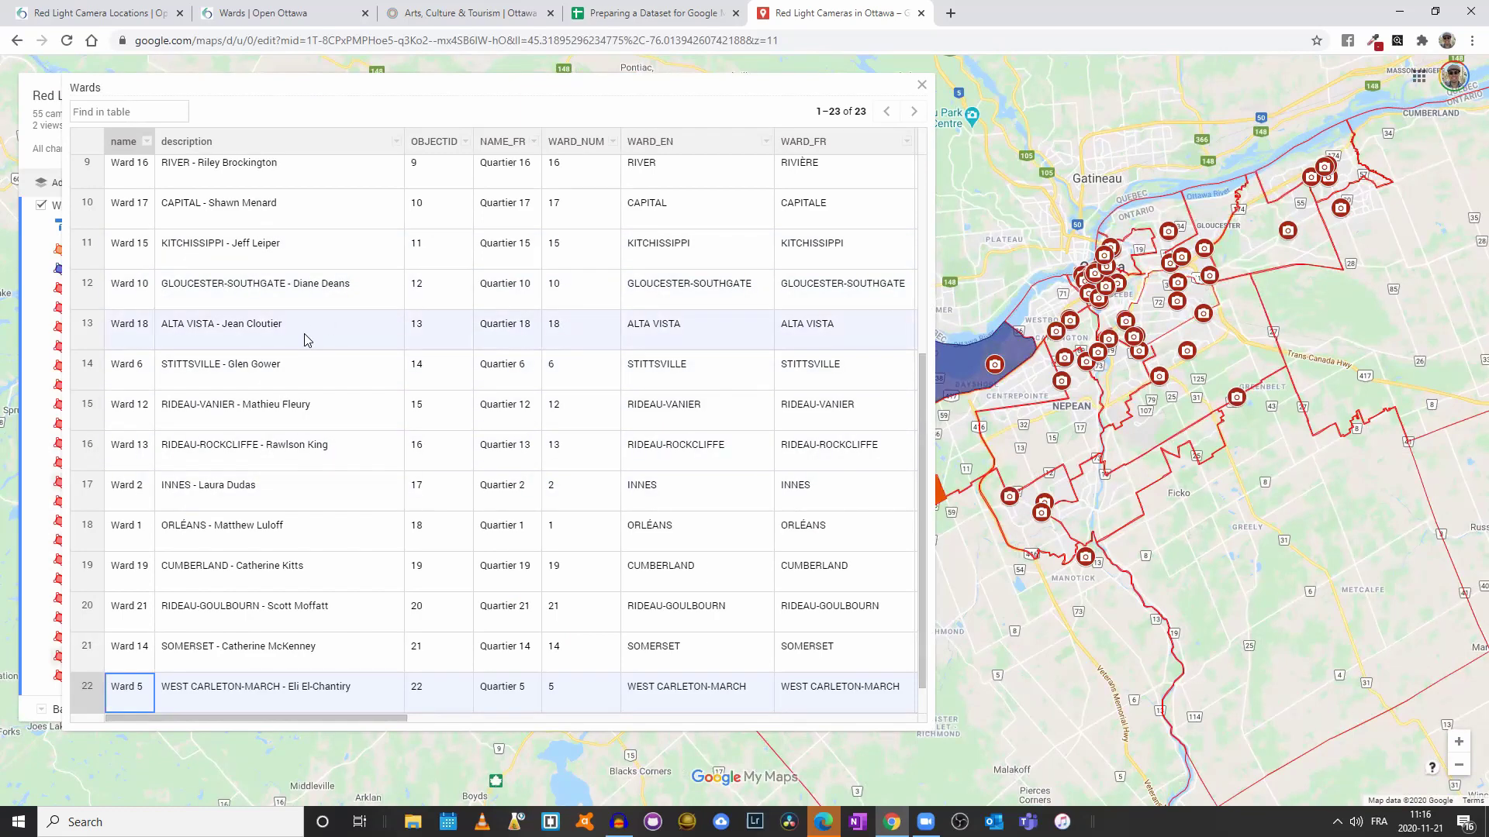
# Step: Scroll through the 23-ward data table and close it
pyautogui.scroll(-1, 310, 337)
pyautogui.scroll(5, 492, 418)
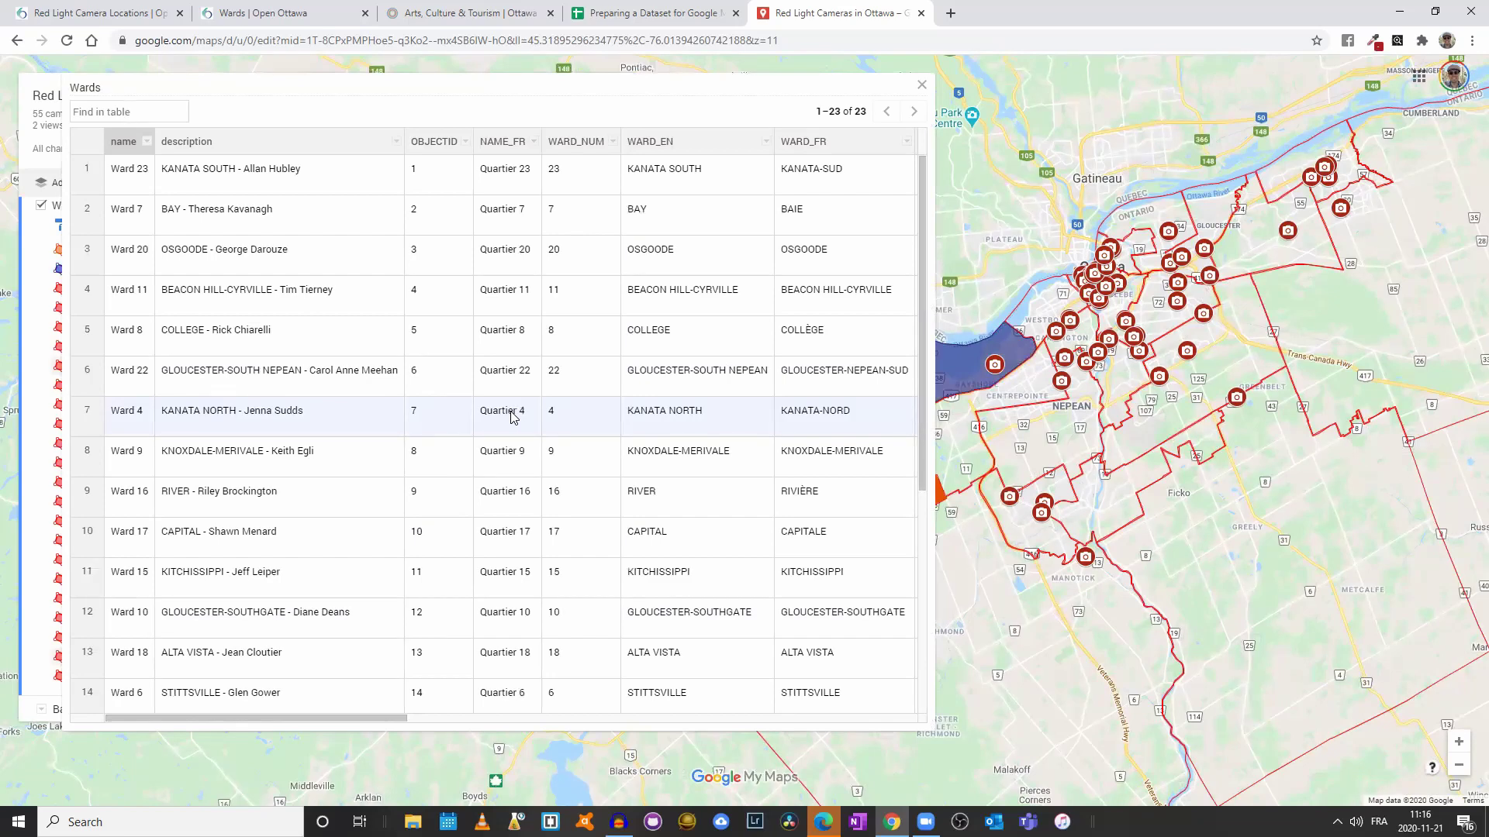
pyautogui.click(921, 86)
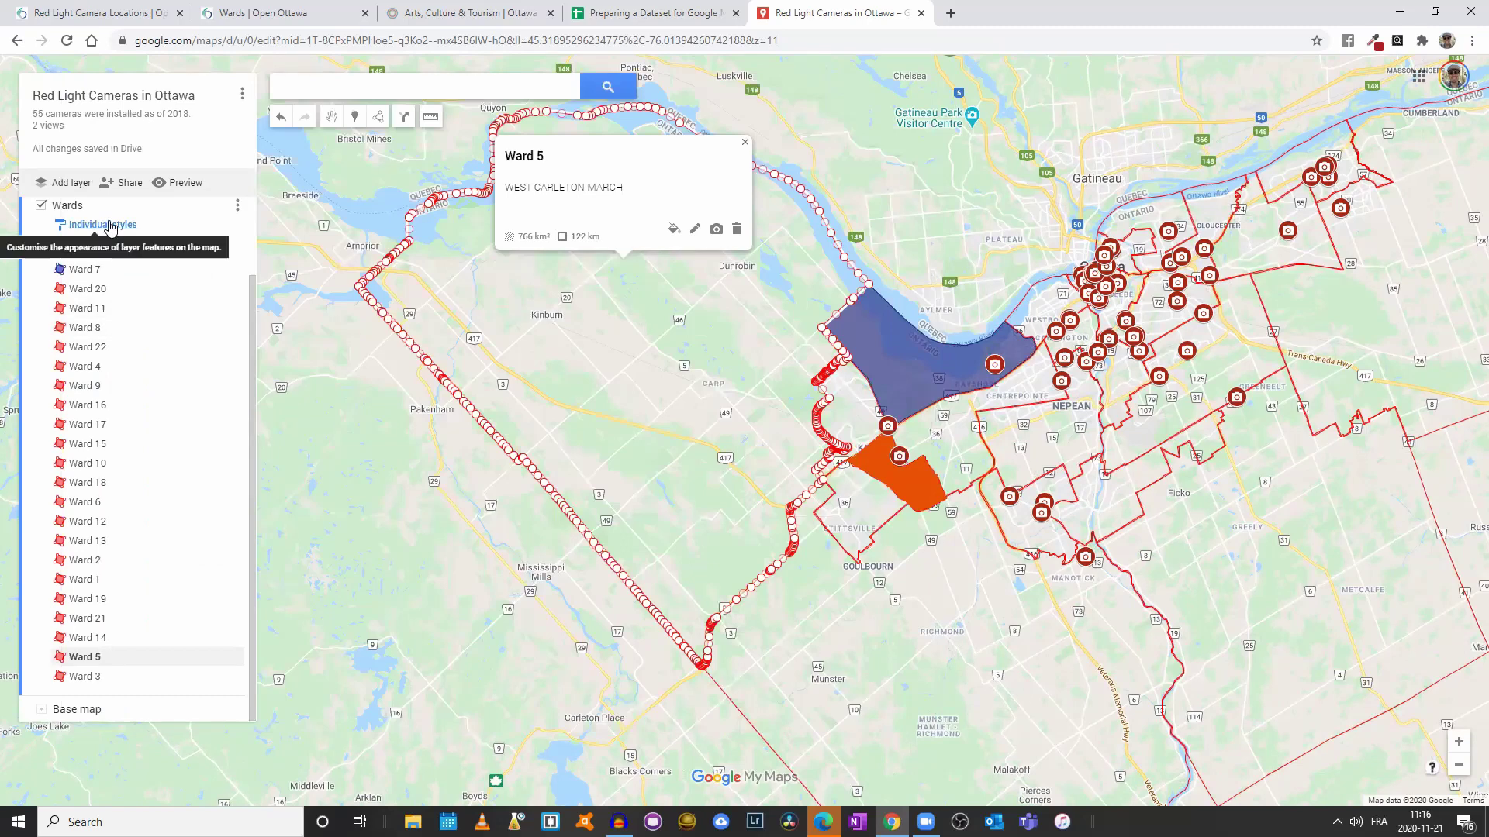
# Step: Switch the Wards layer from individual styles to one uniform style
pyautogui.click(109, 226)
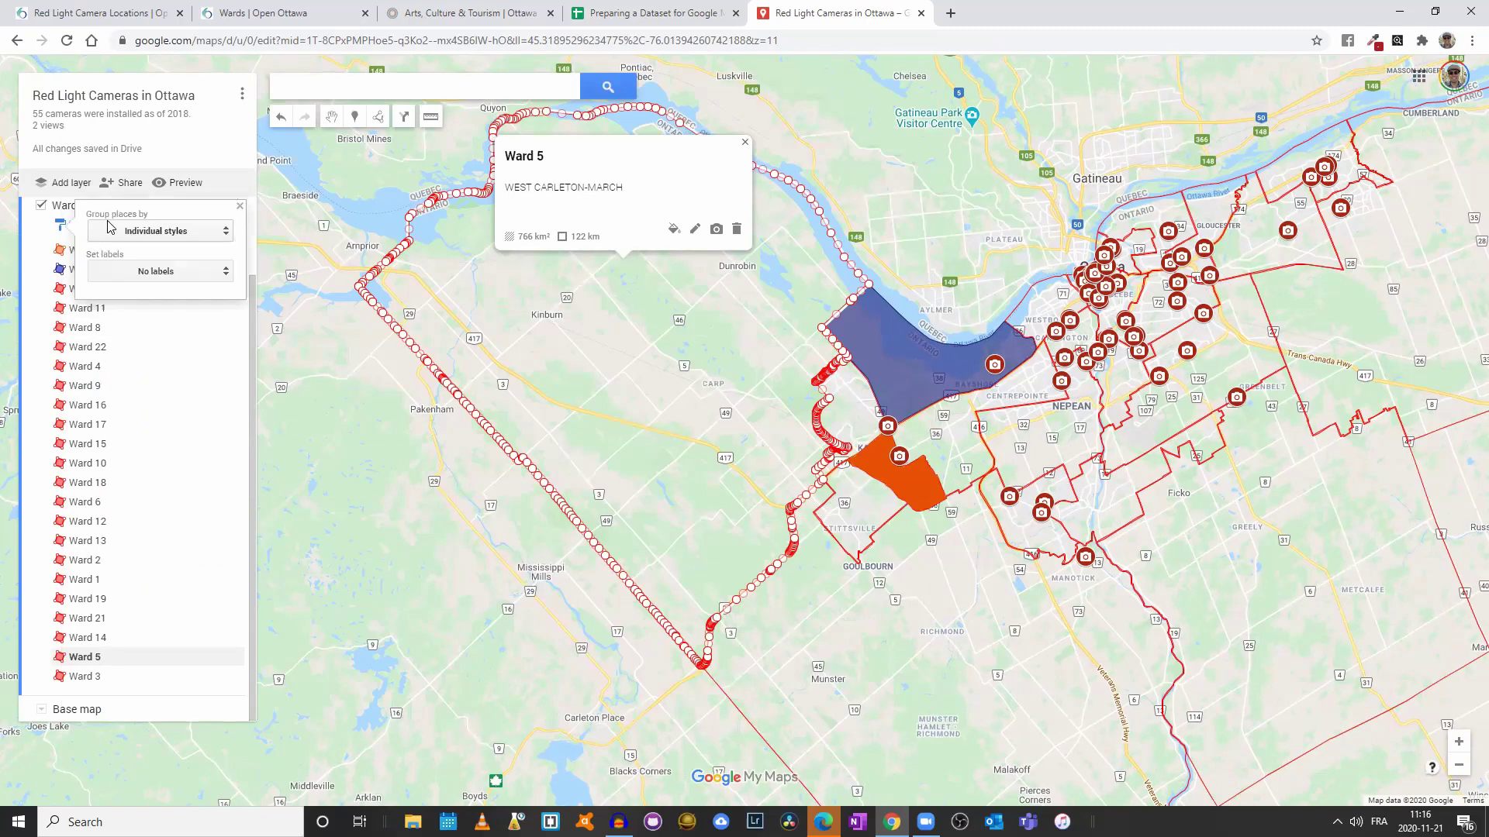
pyautogui.click(153, 231)
pyautogui.click(161, 190)
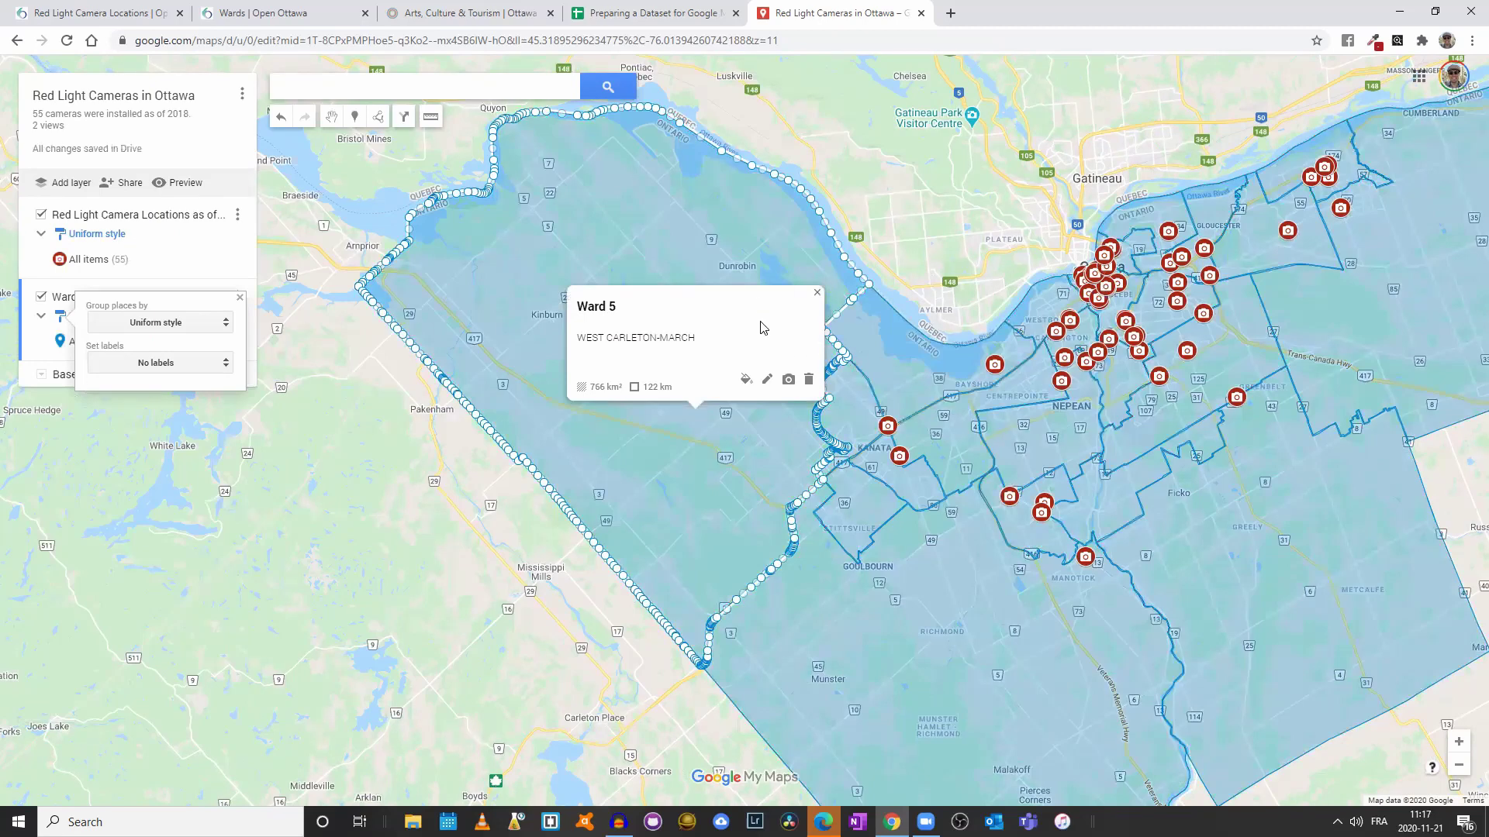
pyautogui.click(816, 293)
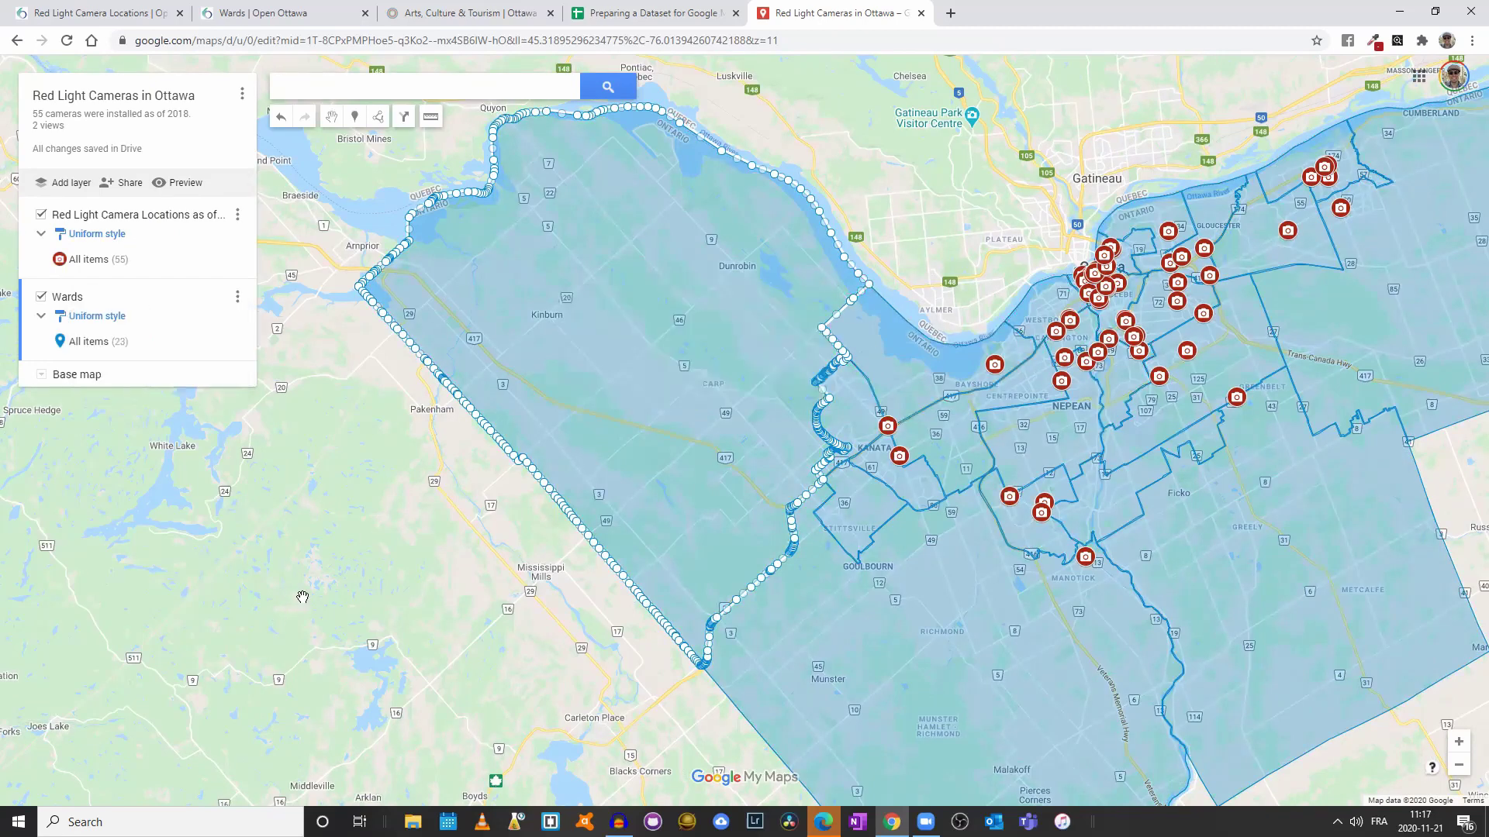
# Step: Check Ward 5's info card, then pan and zoom to centre Ottawa's wards
pyautogui.click(325, 609)
pyautogui.click(576, 374)
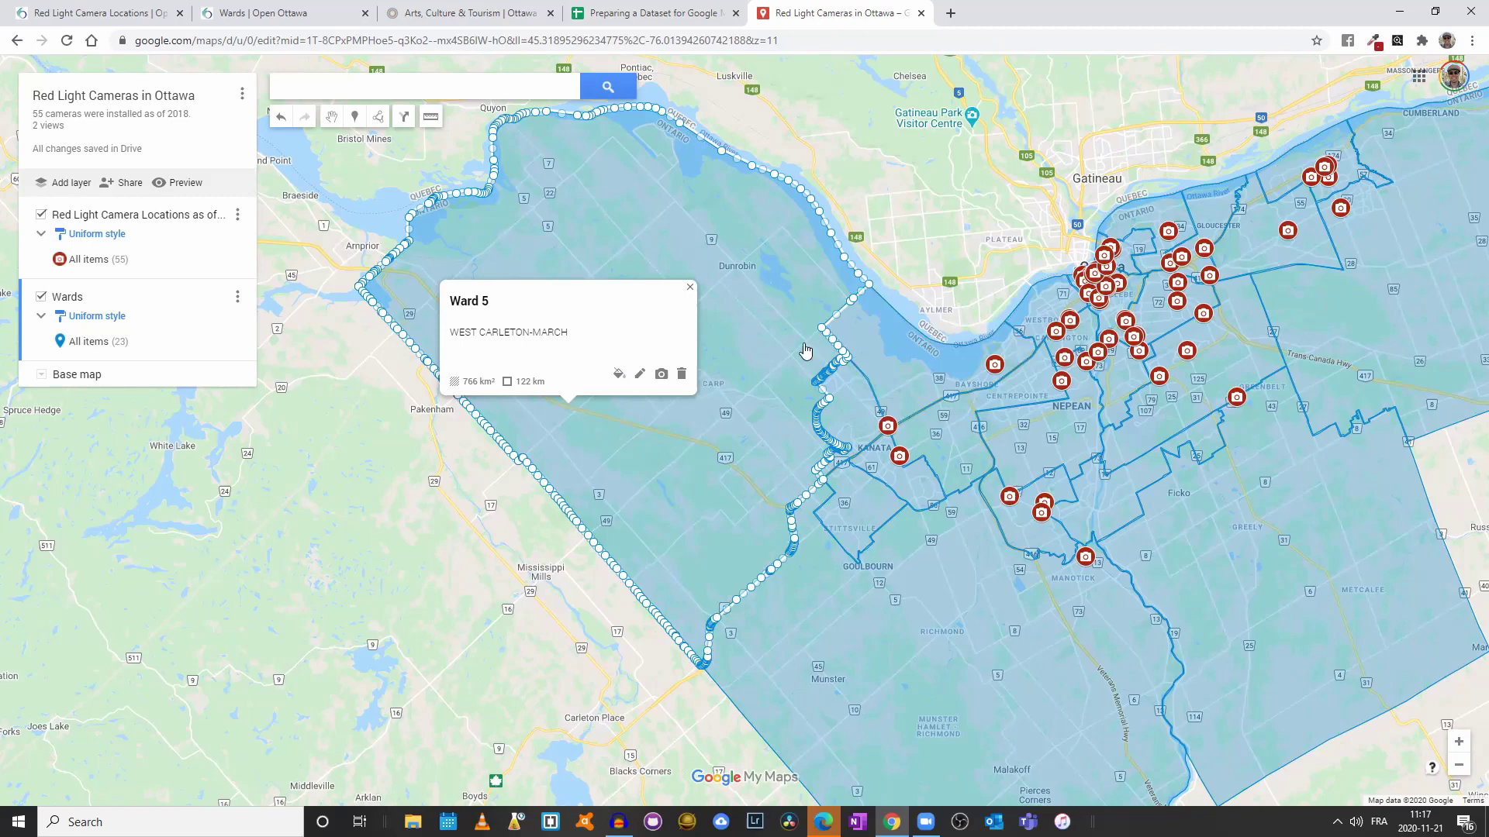
pyautogui.click(406, 499)
pyautogui.moveTo(1180, 544); pyautogui.dragTo(968, 488)
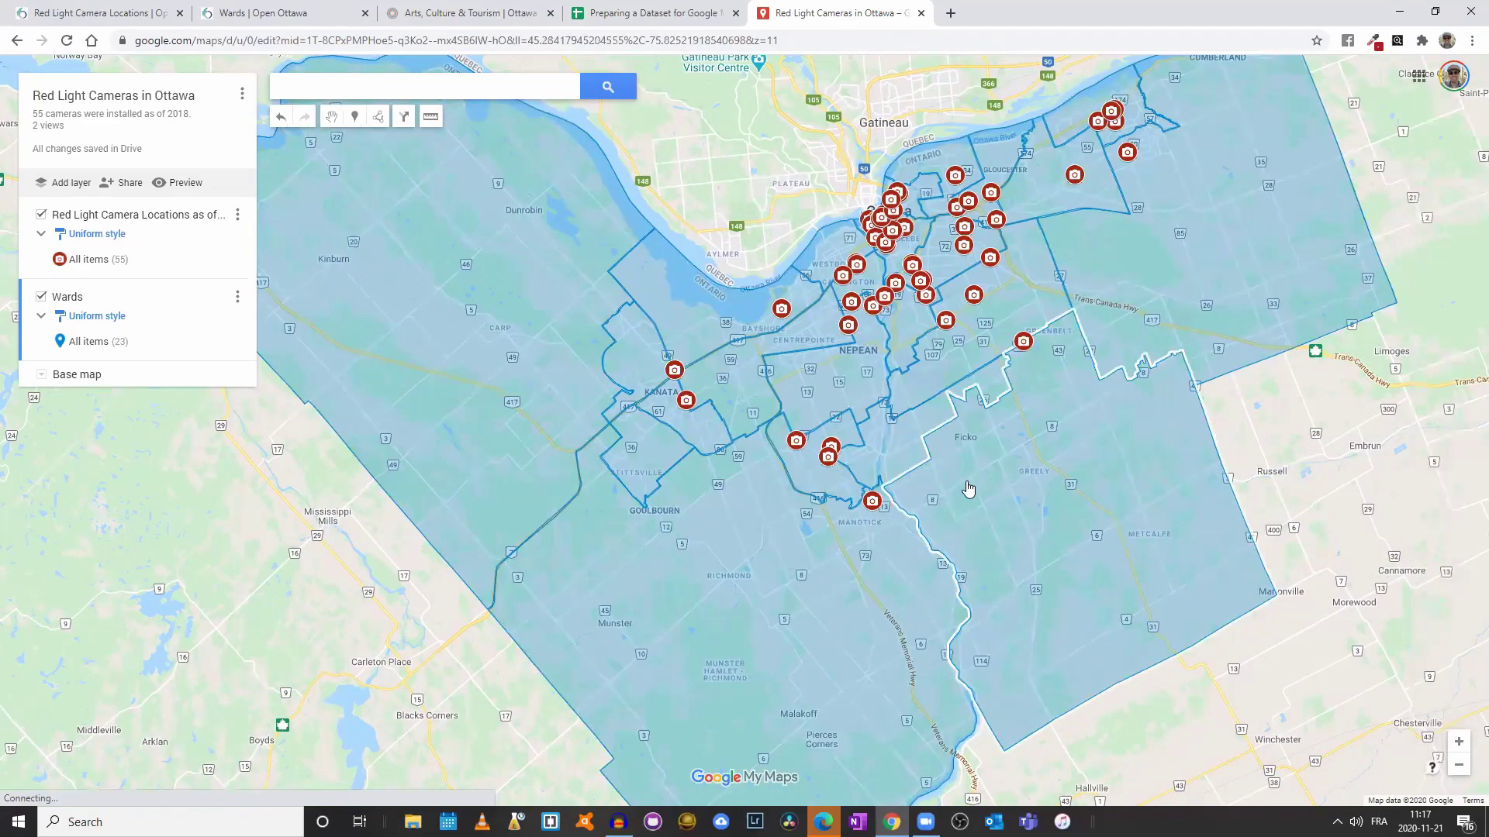
pyautogui.scroll(-2, 968, 488)
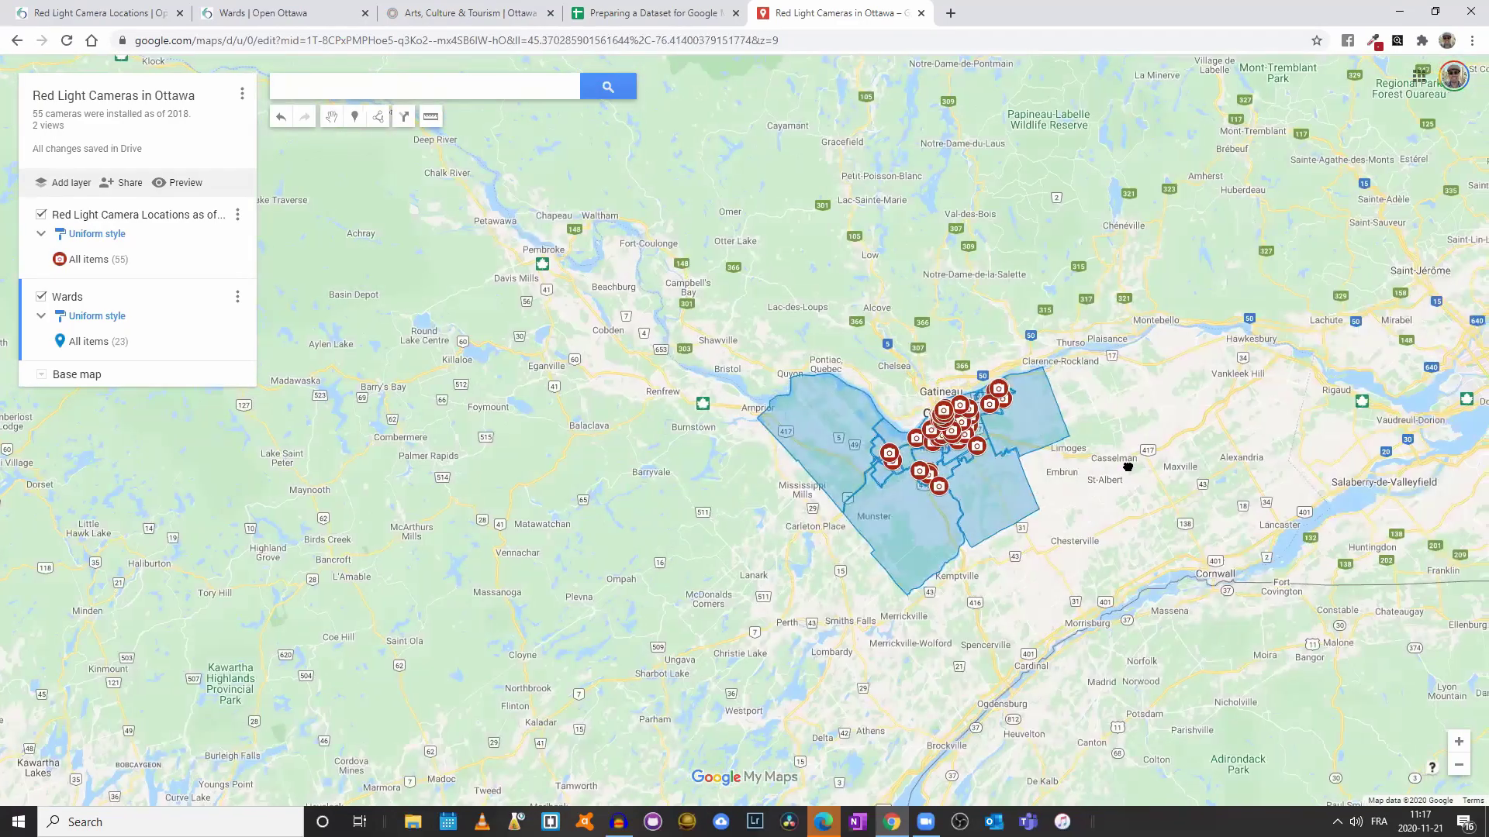
pyautogui.moveTo(1127, 466); pyautogui.dragTo(1008, 464)
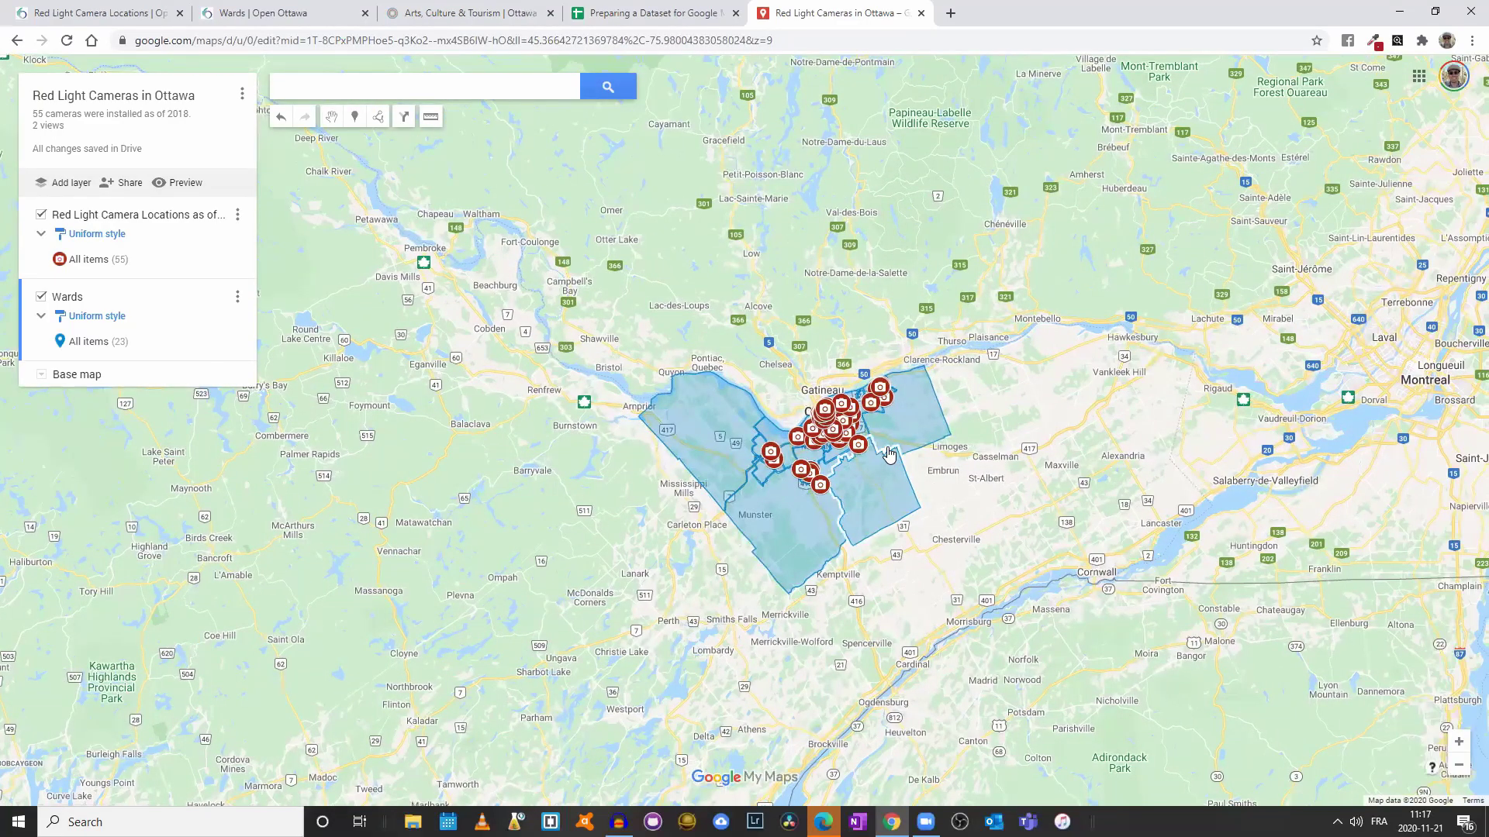
pyautogui.moveTo(889, 455); pyautogui.dragTo(888, 454)
pyautogui.scroll(1, 979, 492)
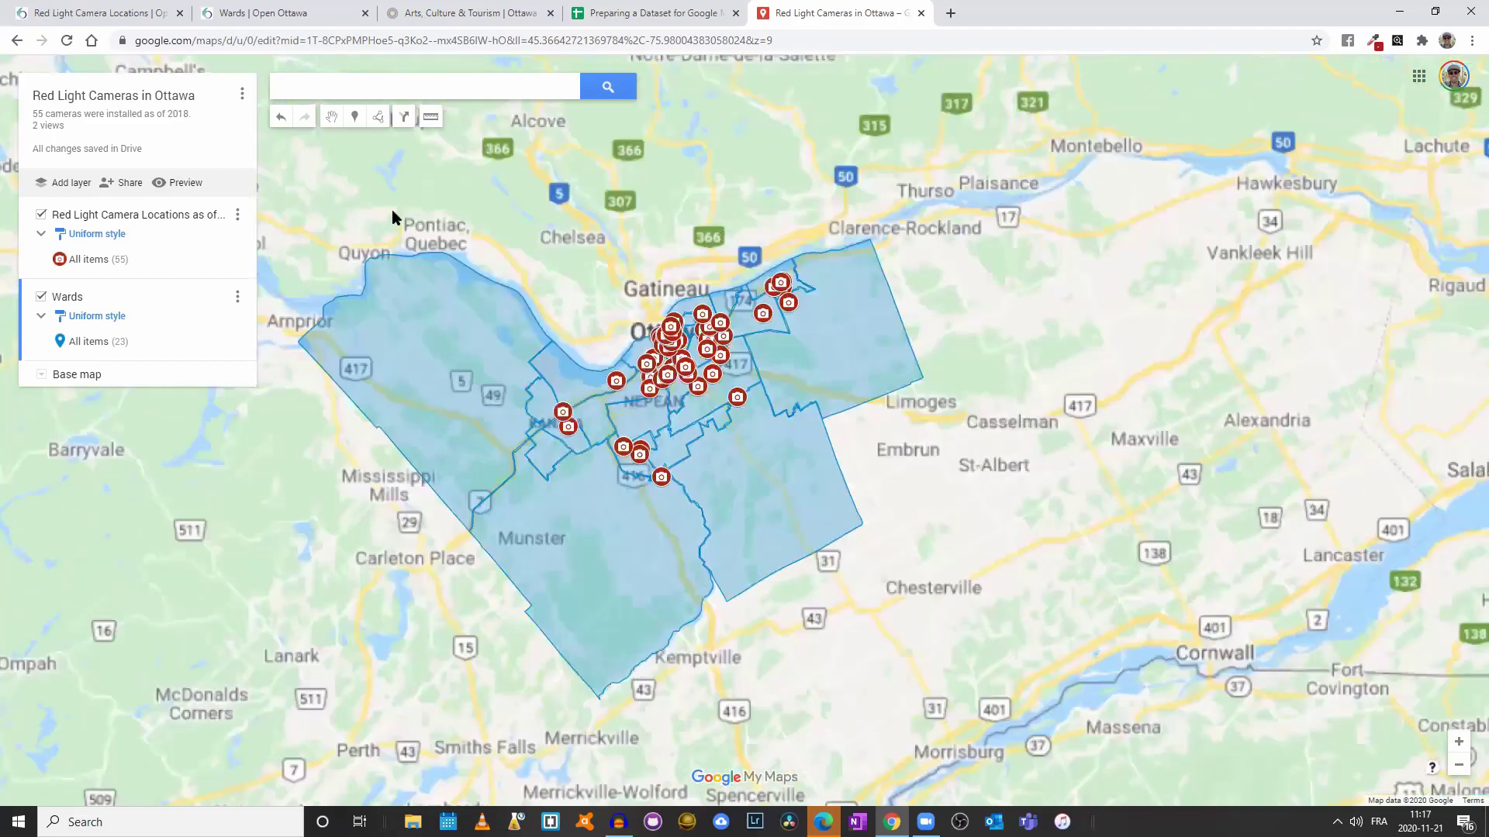
# Step: Turn on link sharing and public access in the map's share settings
pyautogui.click(126, 186)
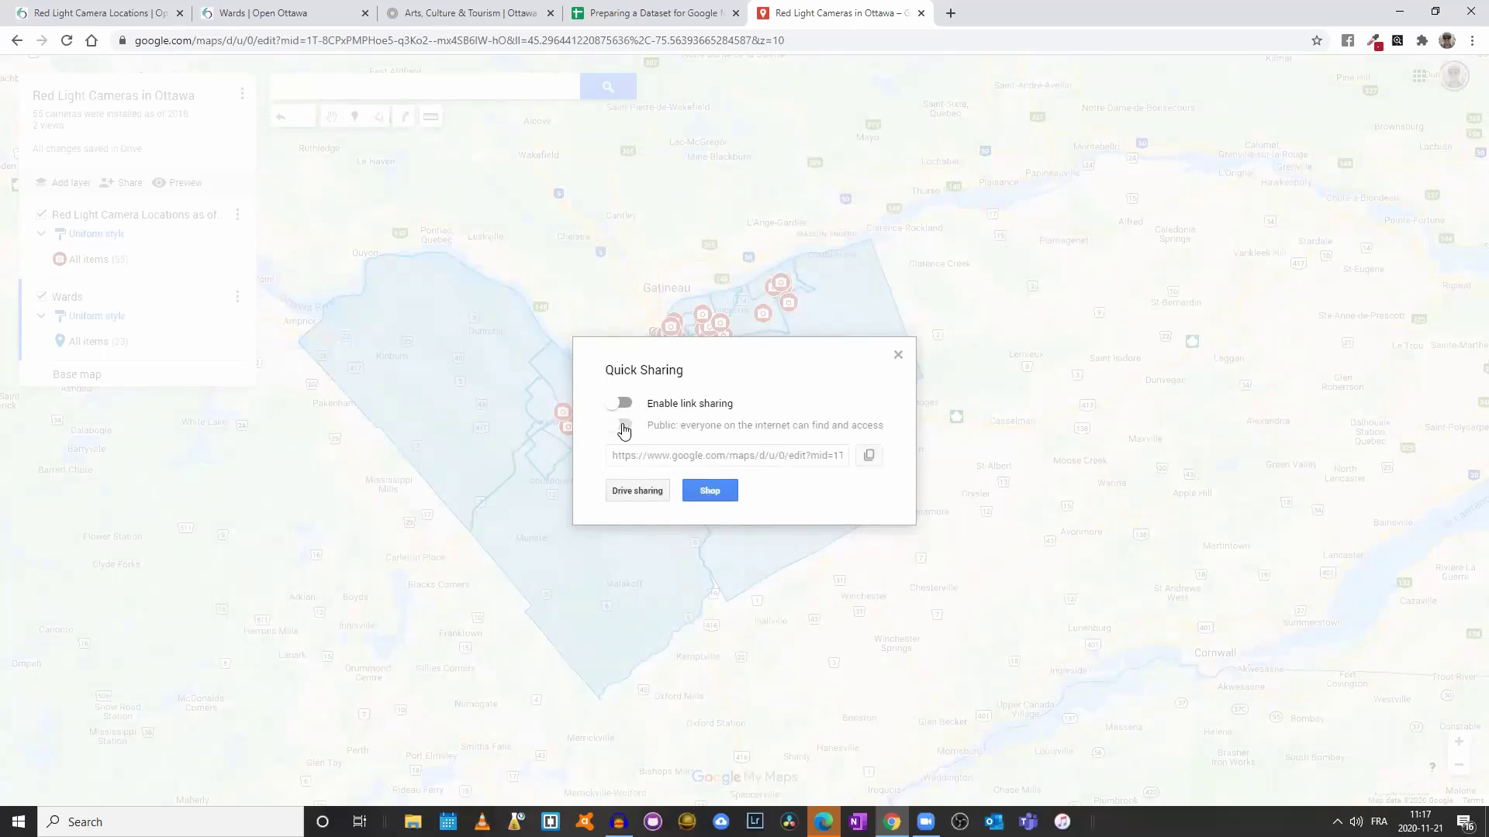
pyautogui.click(621, 403)
pyautogui.click(624, 425)
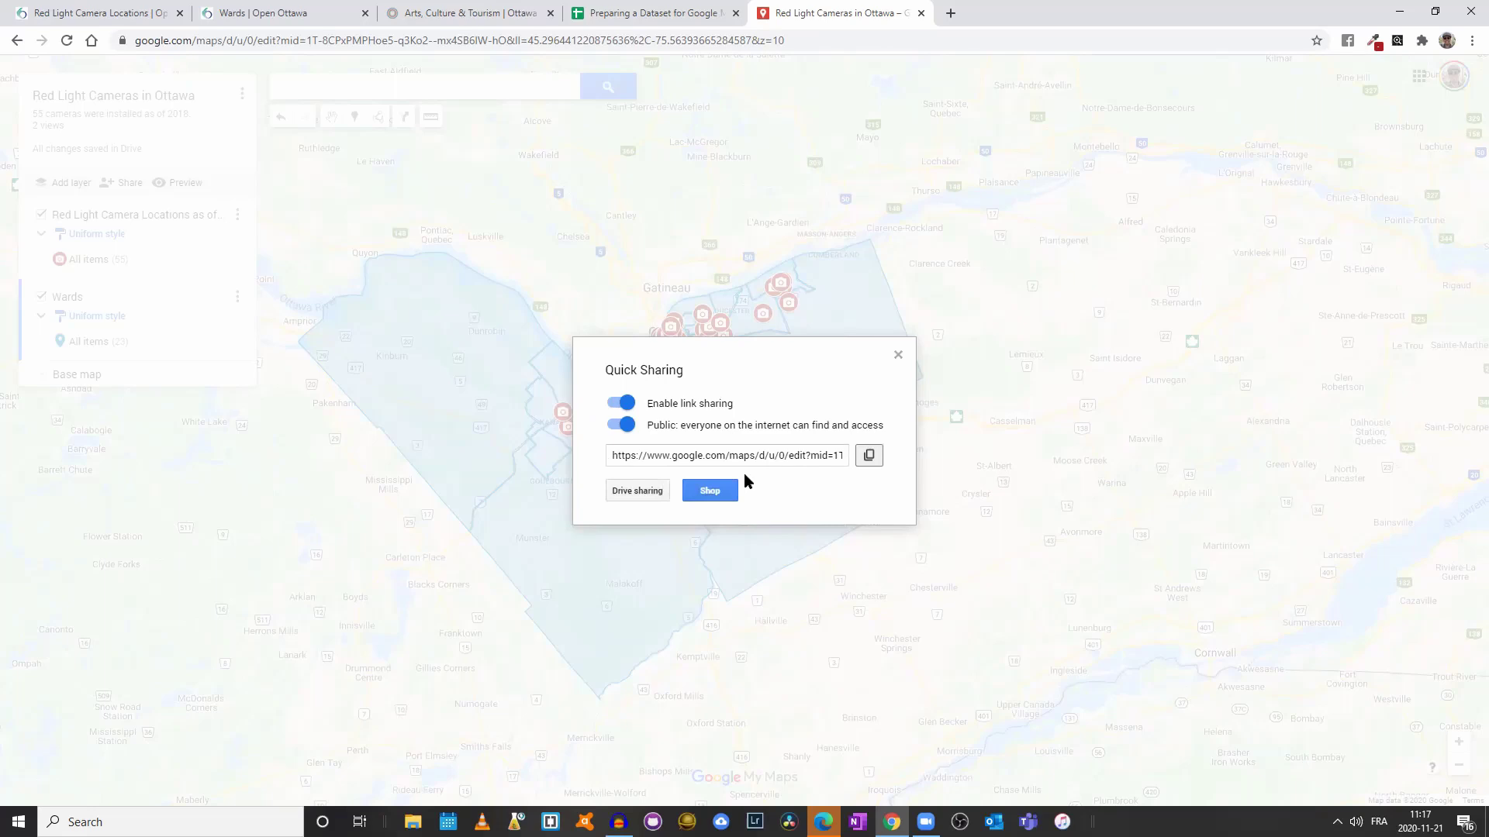
pyautogui.click(898, 356)
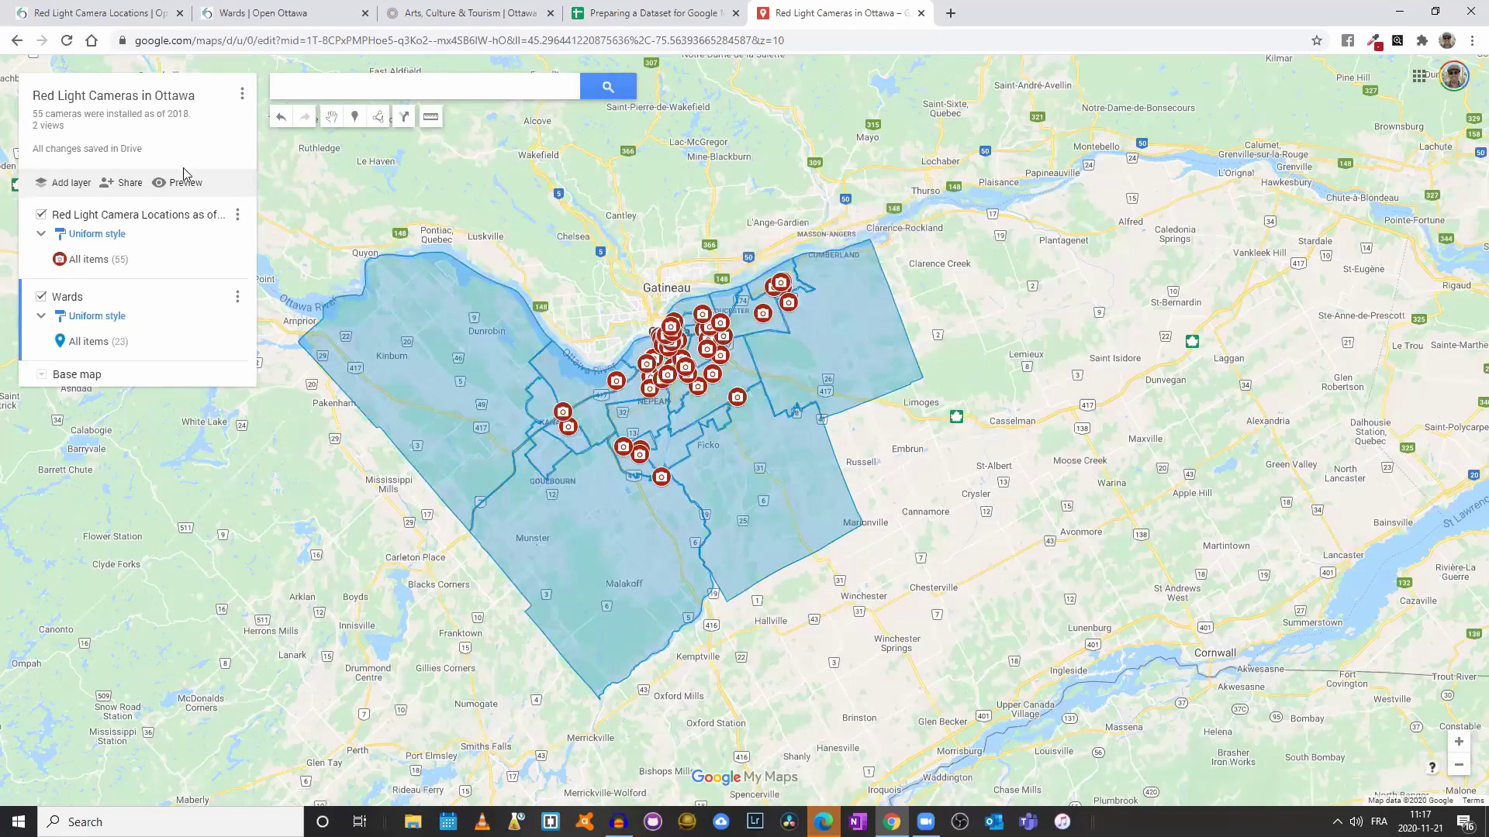
pyautogui.click(241, 96)
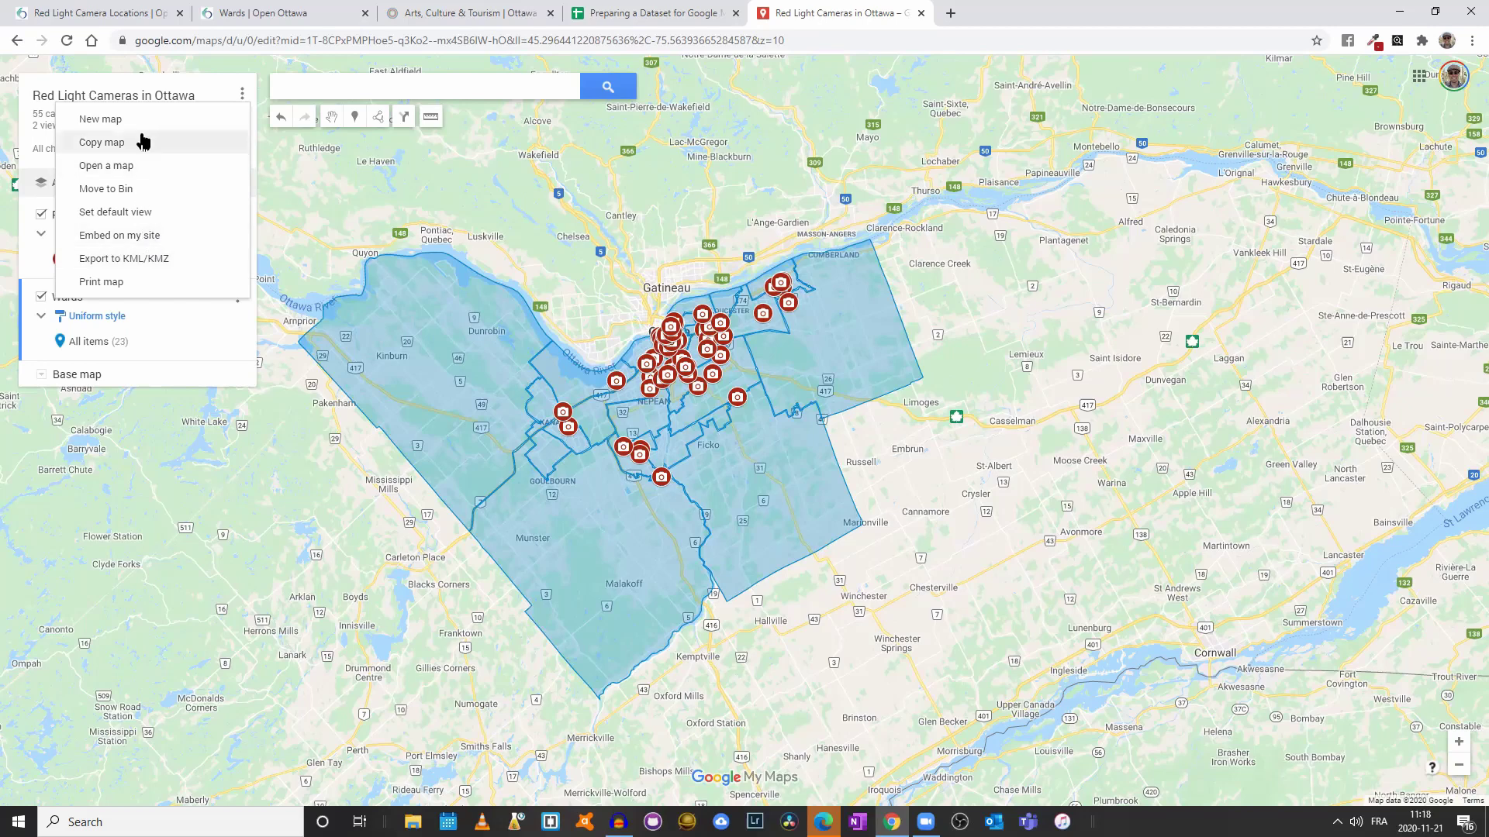
pyautogui.click(158, 245)
pyautogui.moveTo(839, 466); pyautogui.dragTo(614, 425)
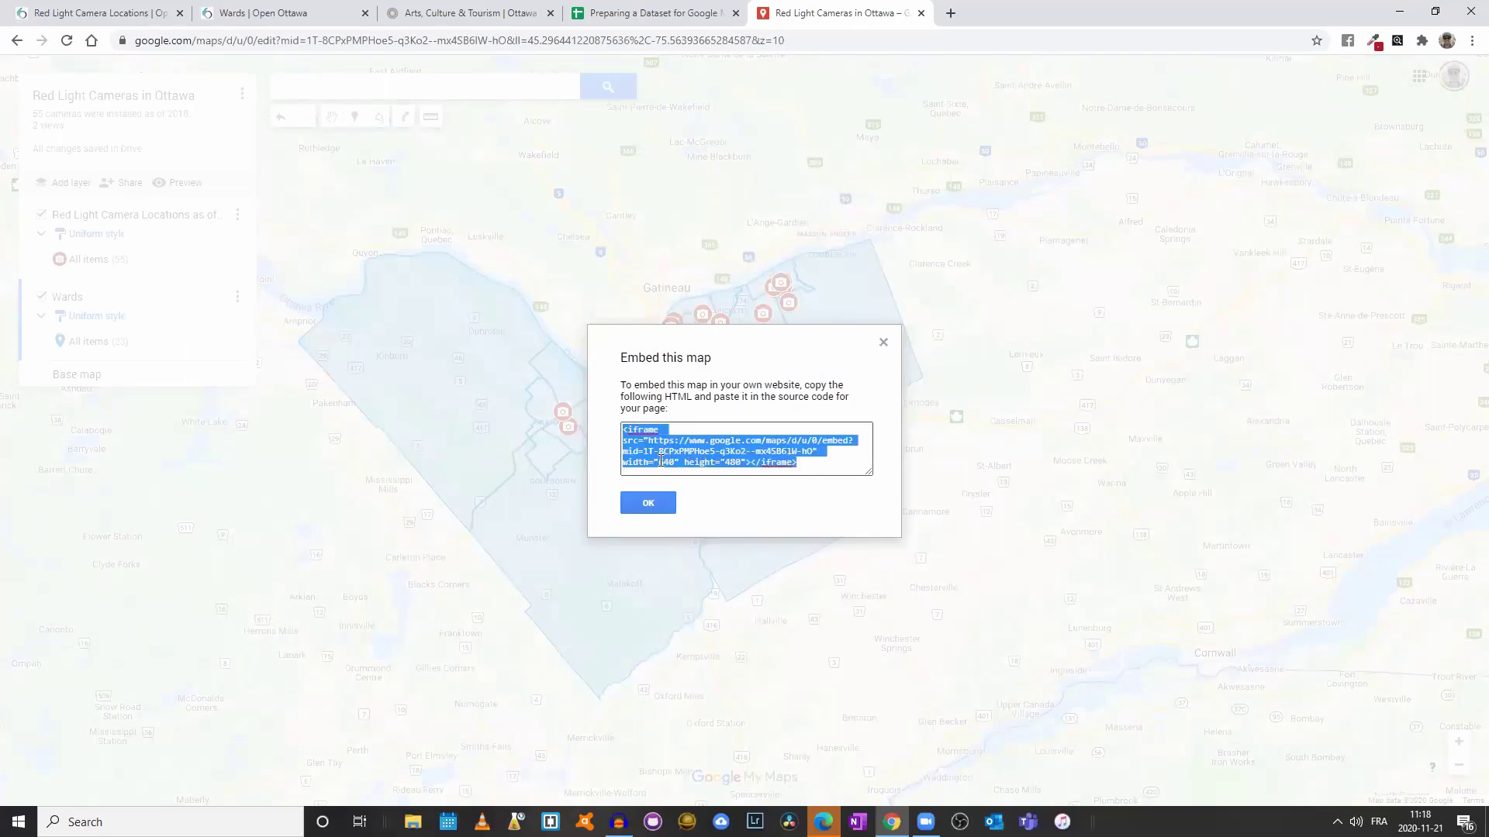
pyautogui.click(660, 462)
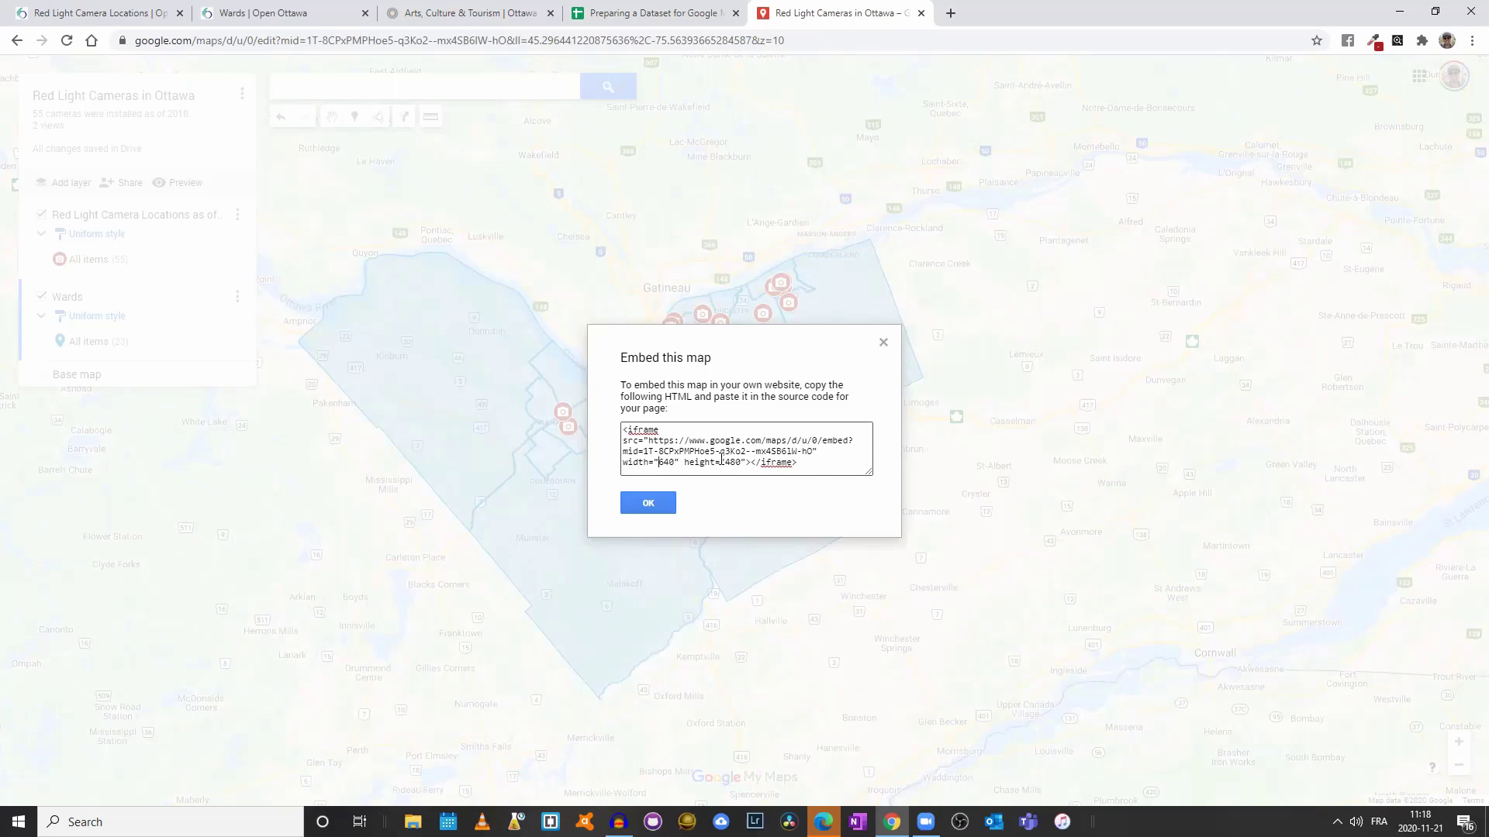
pyautogui.click(883, 342)
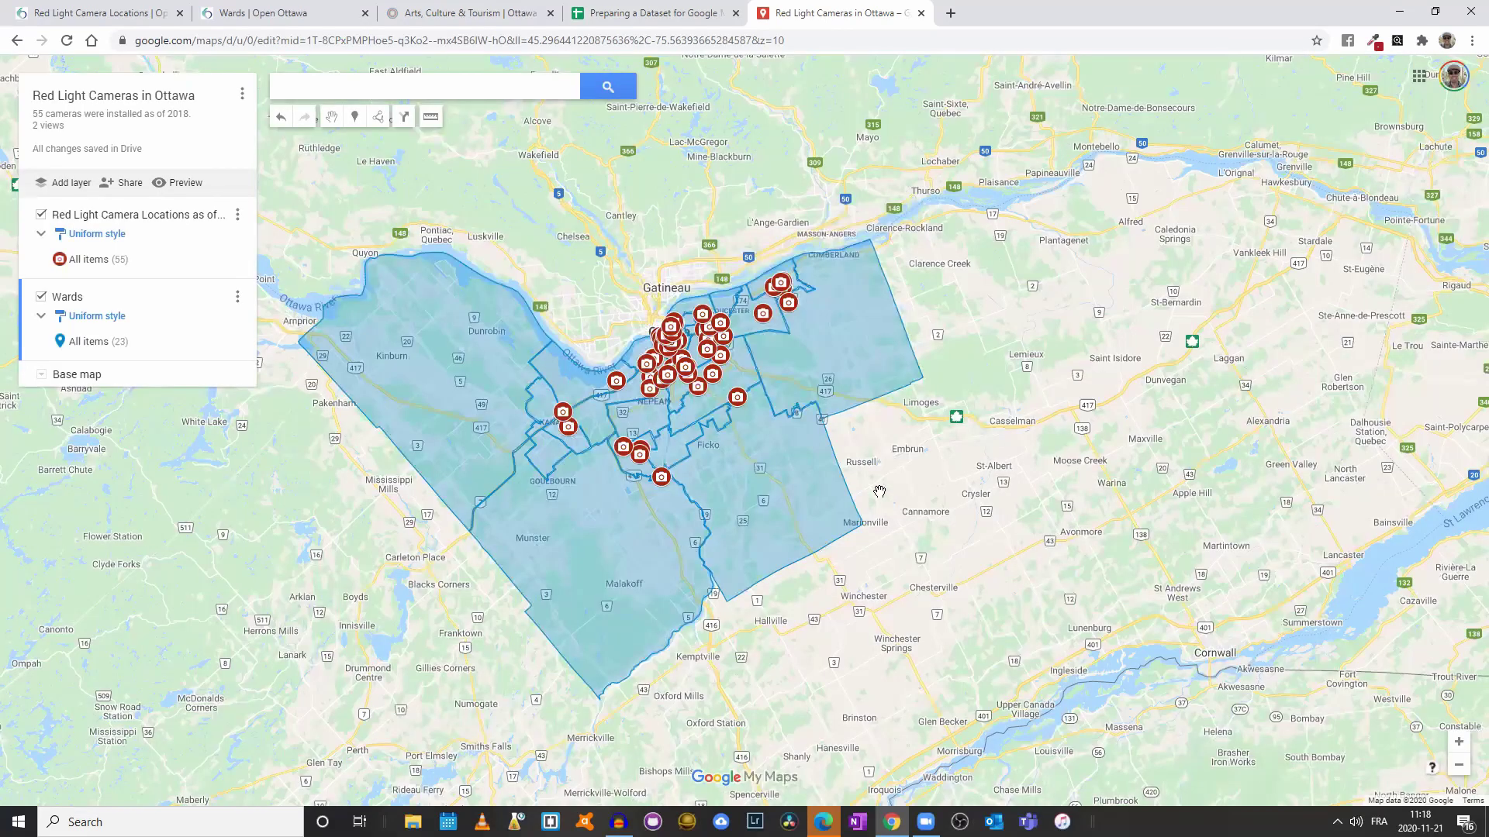